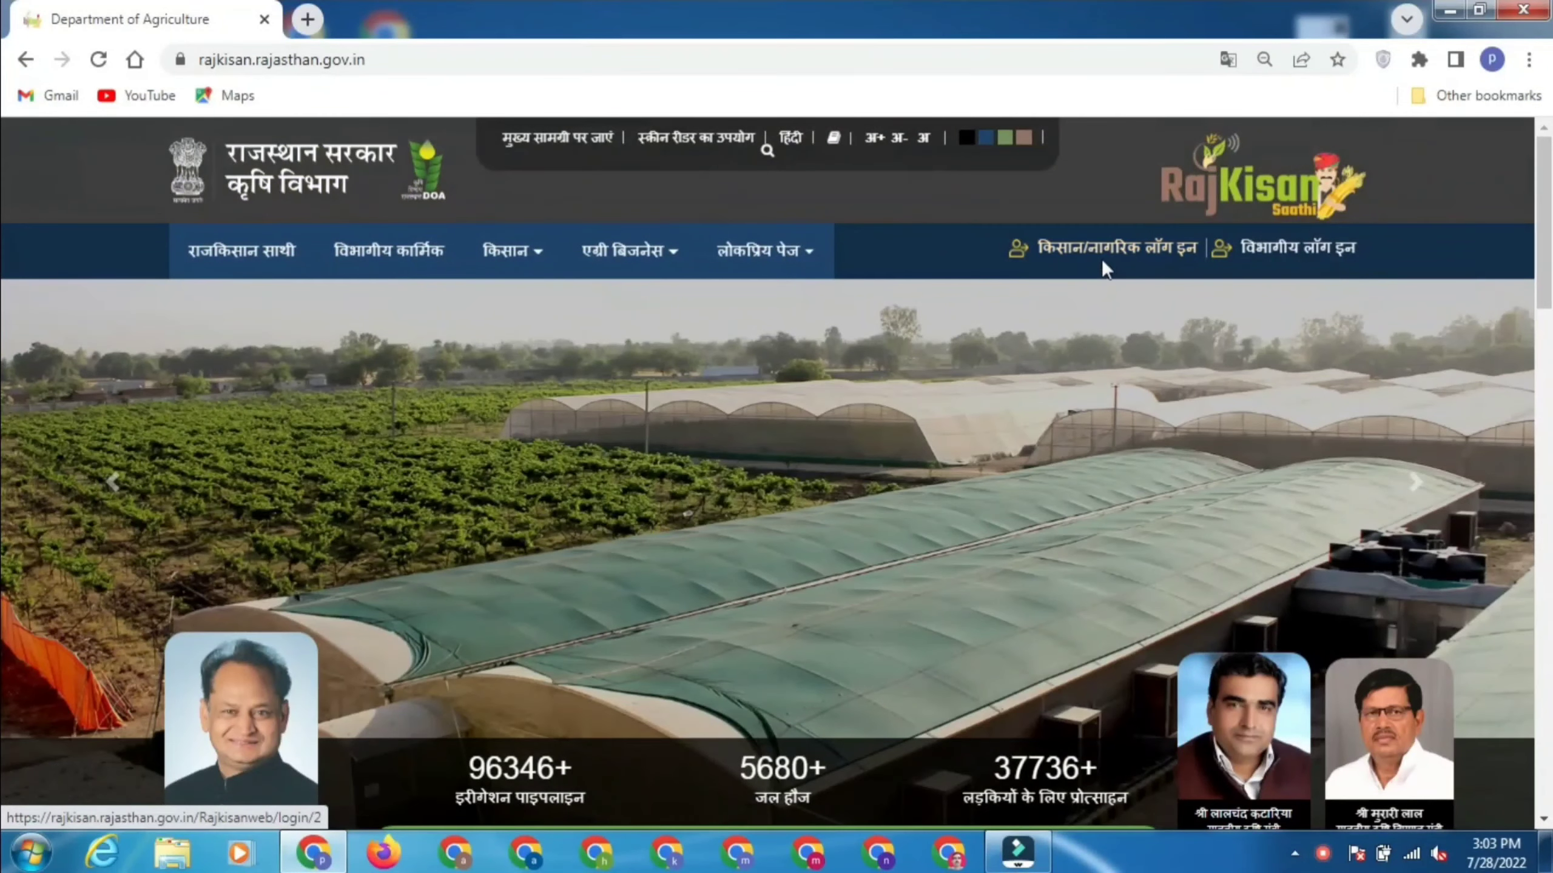
Open the farmer/citizen login and submit the farmer's Jan Aadhaar number
left_click(1113, 262)
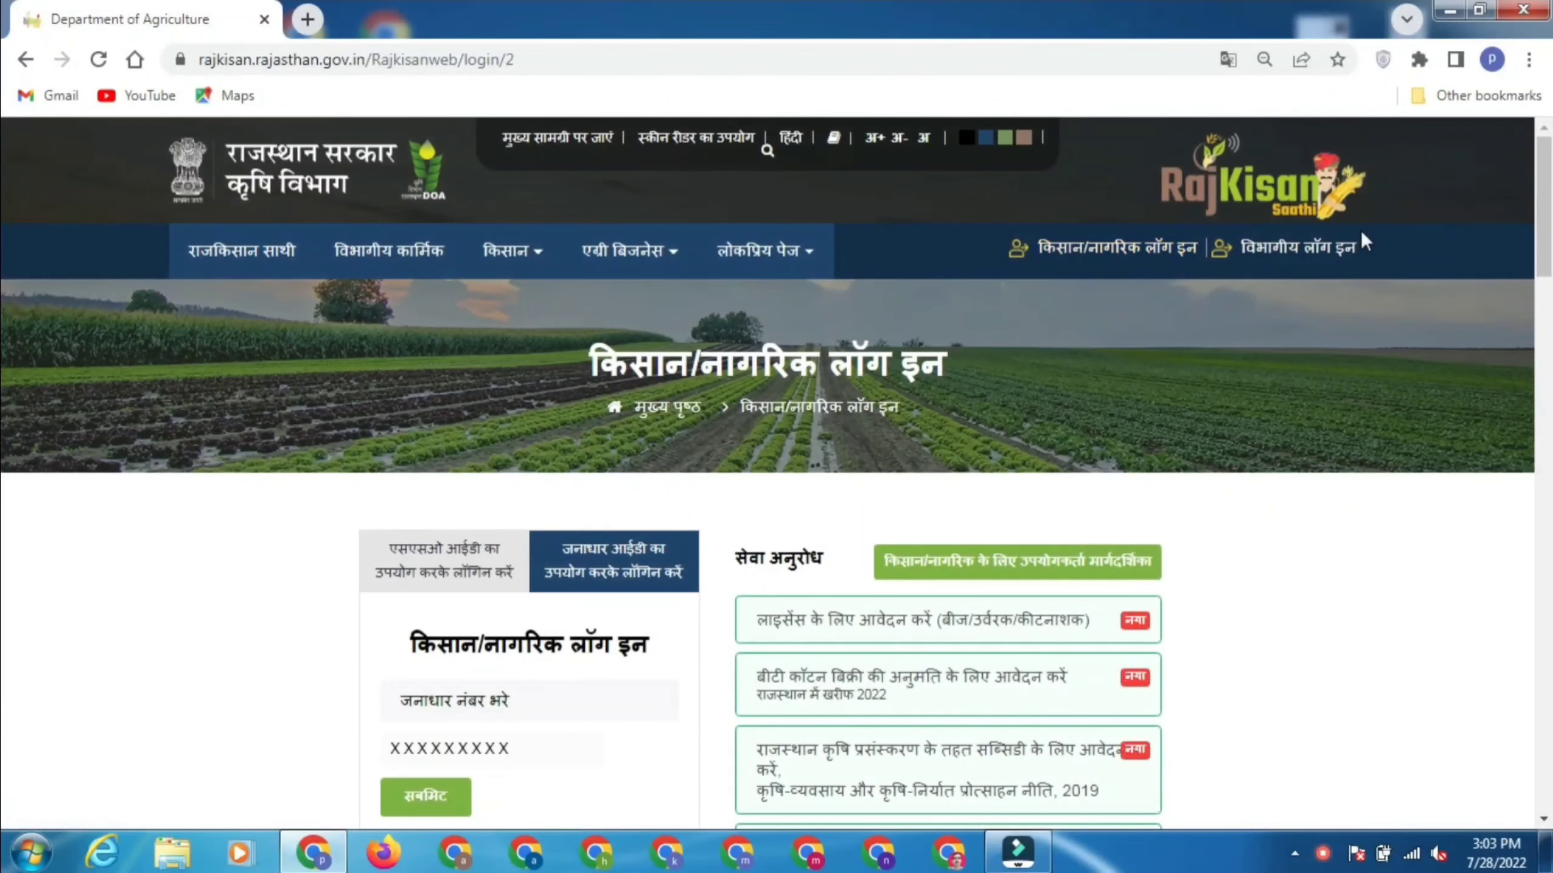
scroll(5, 263, "down", 5)
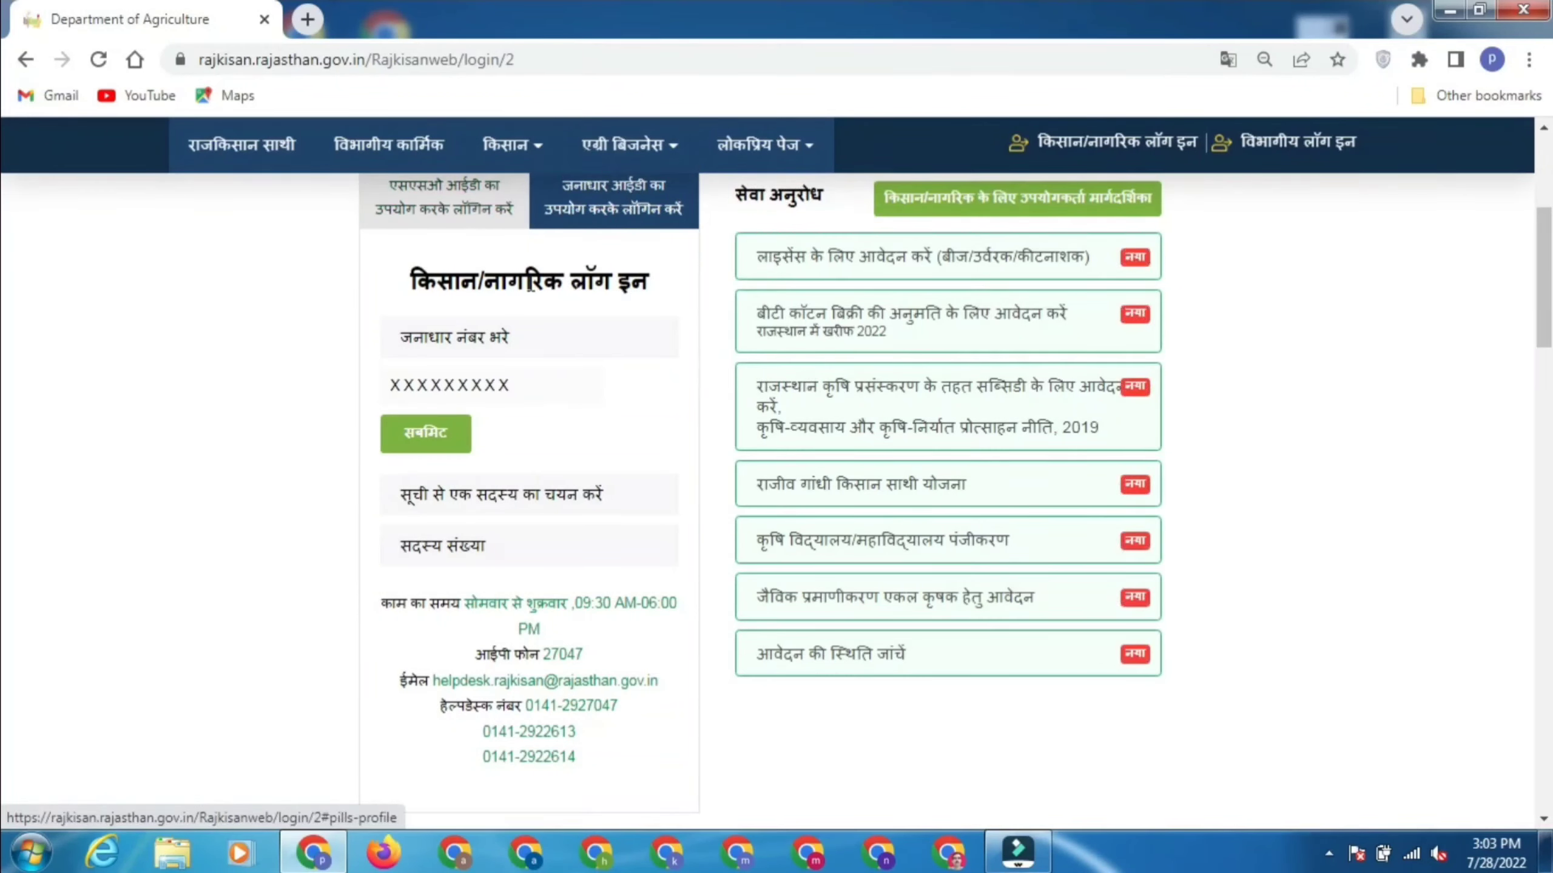
left_click(476, 385)
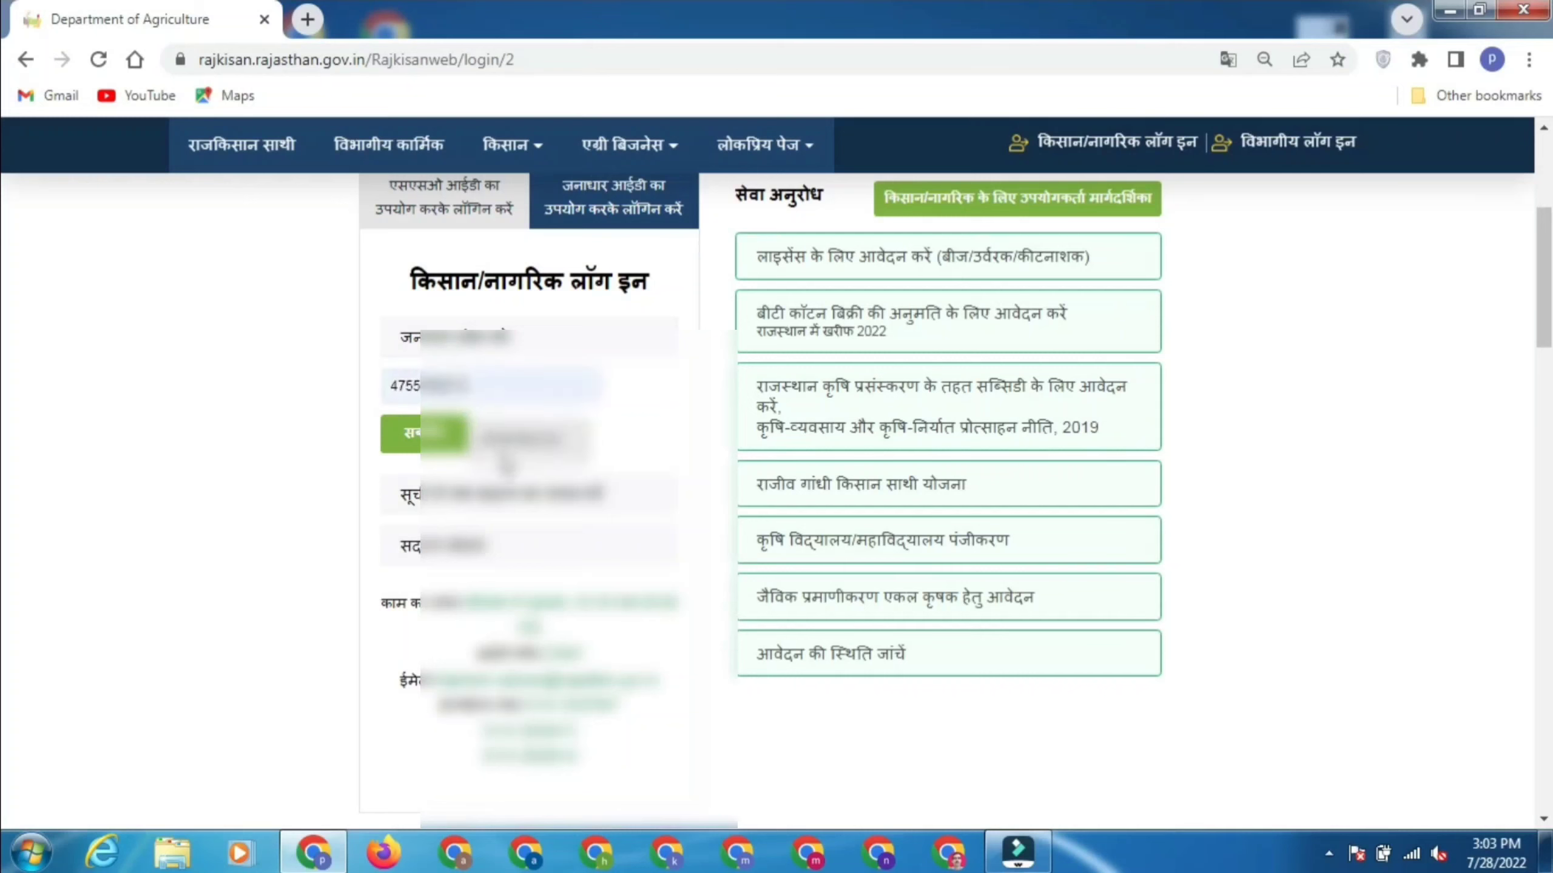
left_click(458, 437)
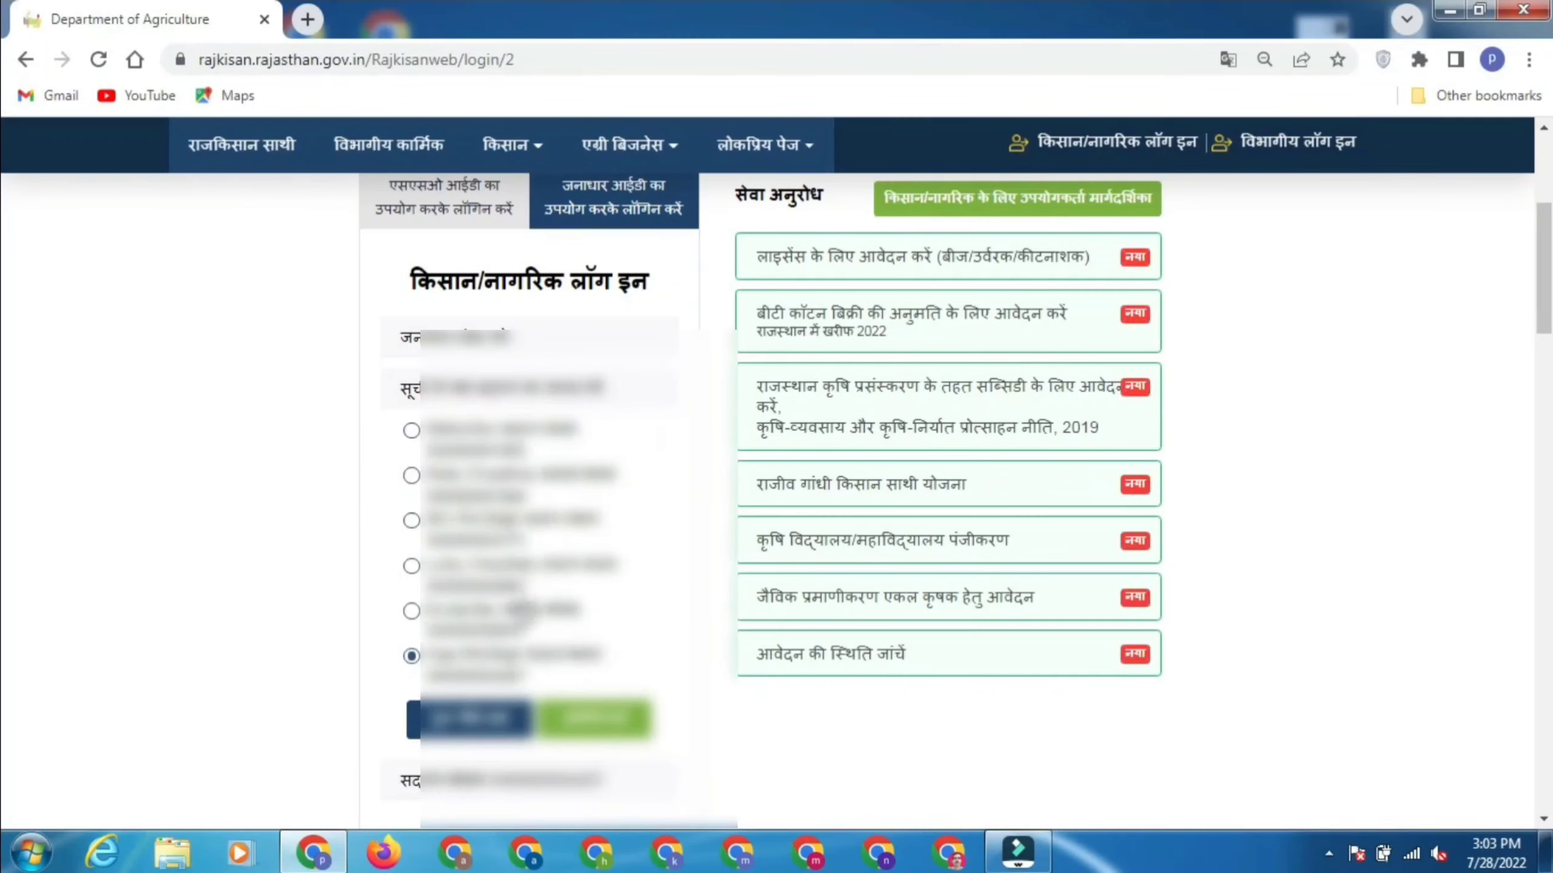
Choose the family member, request the OTP, and verify the received code to log in
left_click(590, 718)
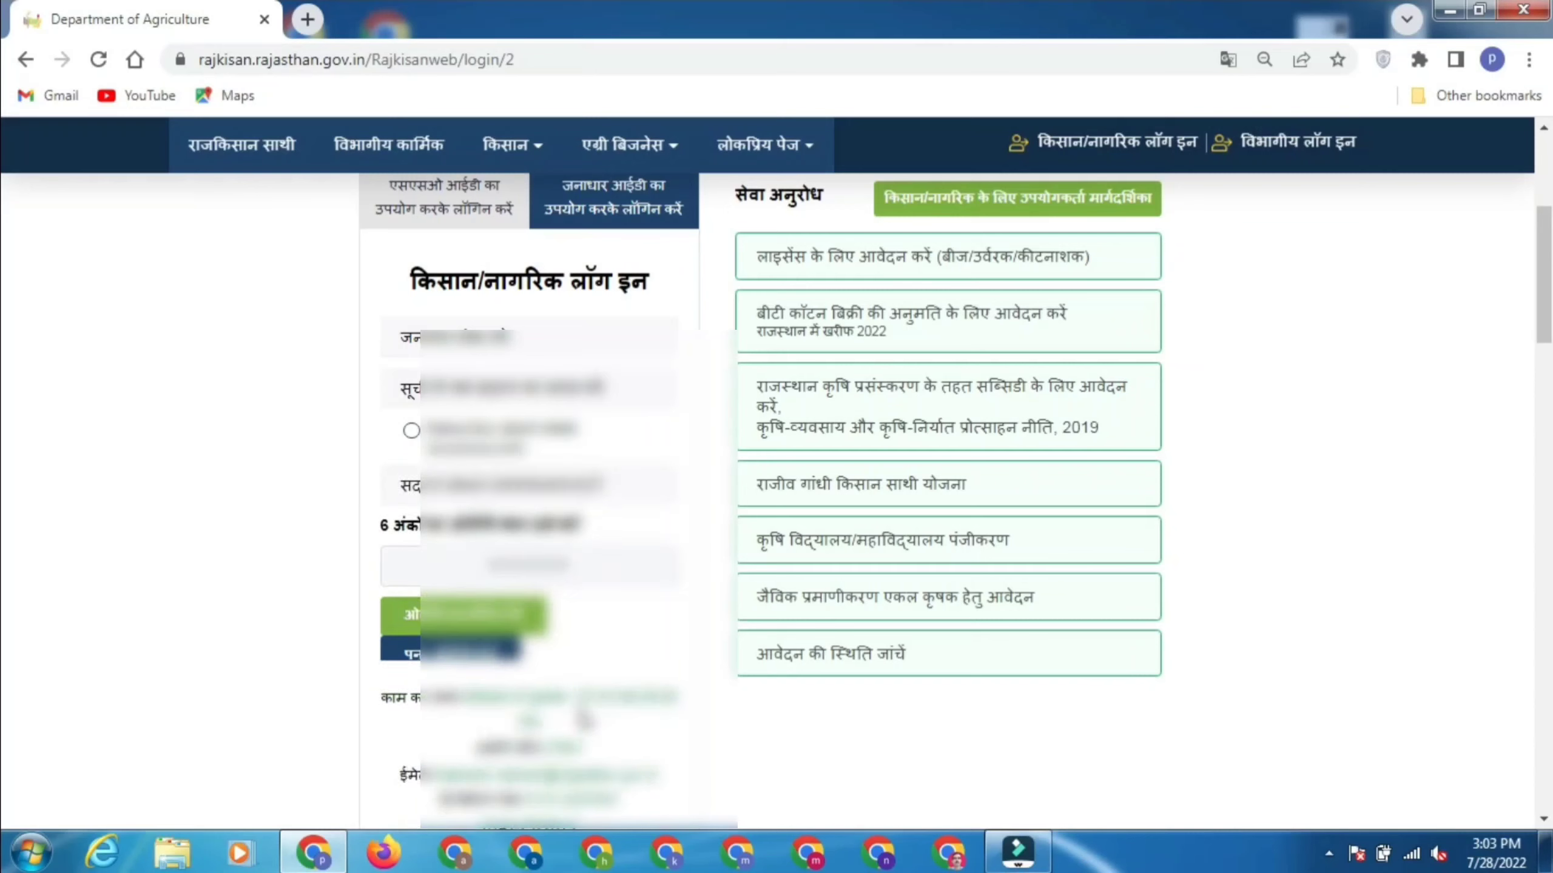
left_click(559, 519)
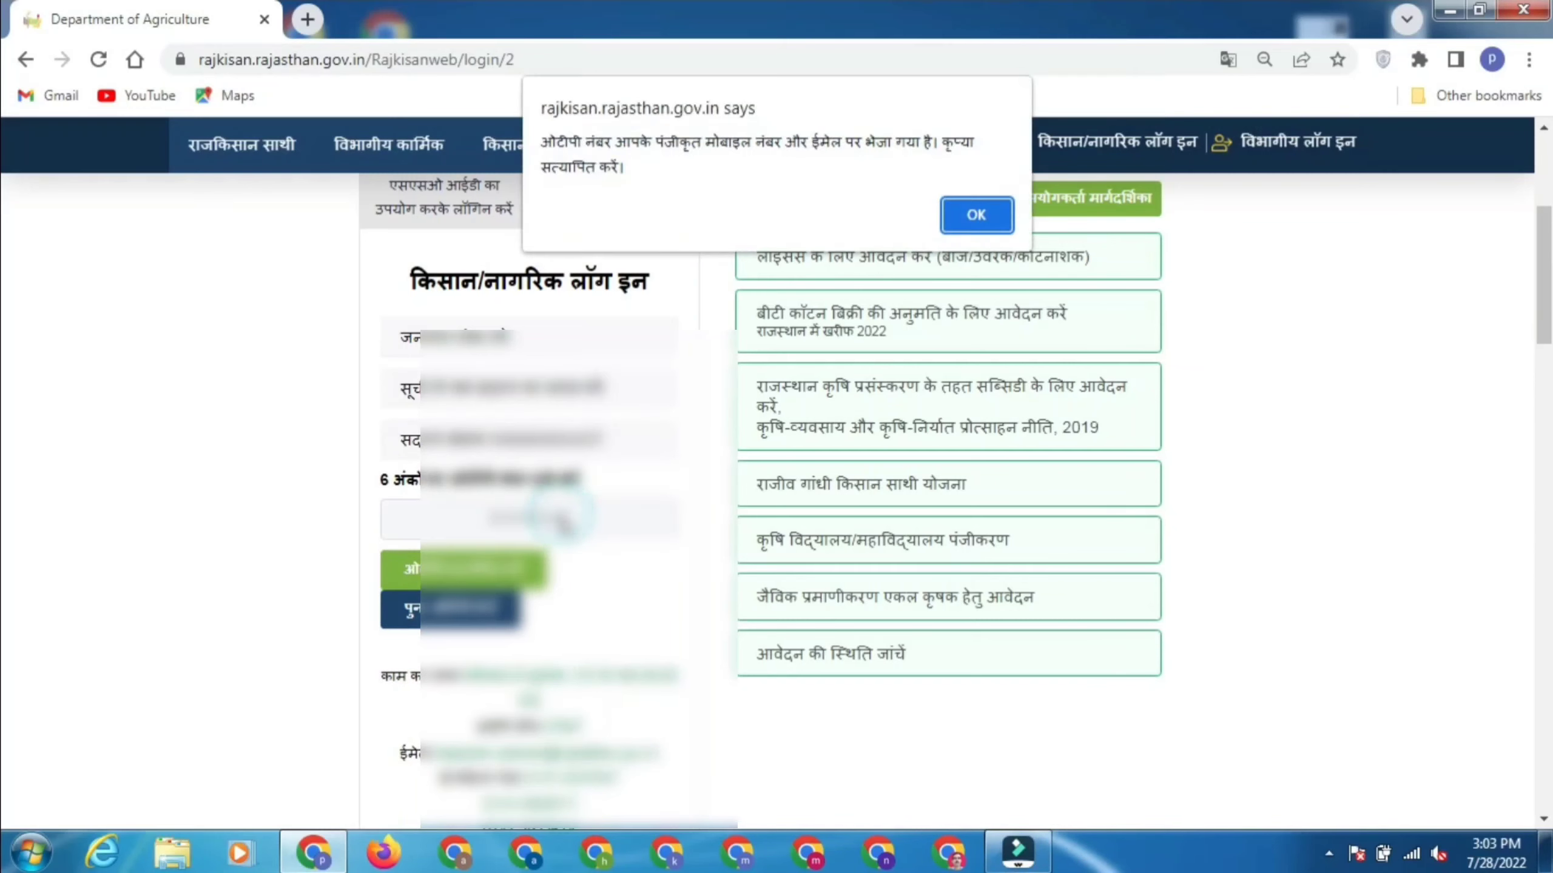
left_click(976, 215)
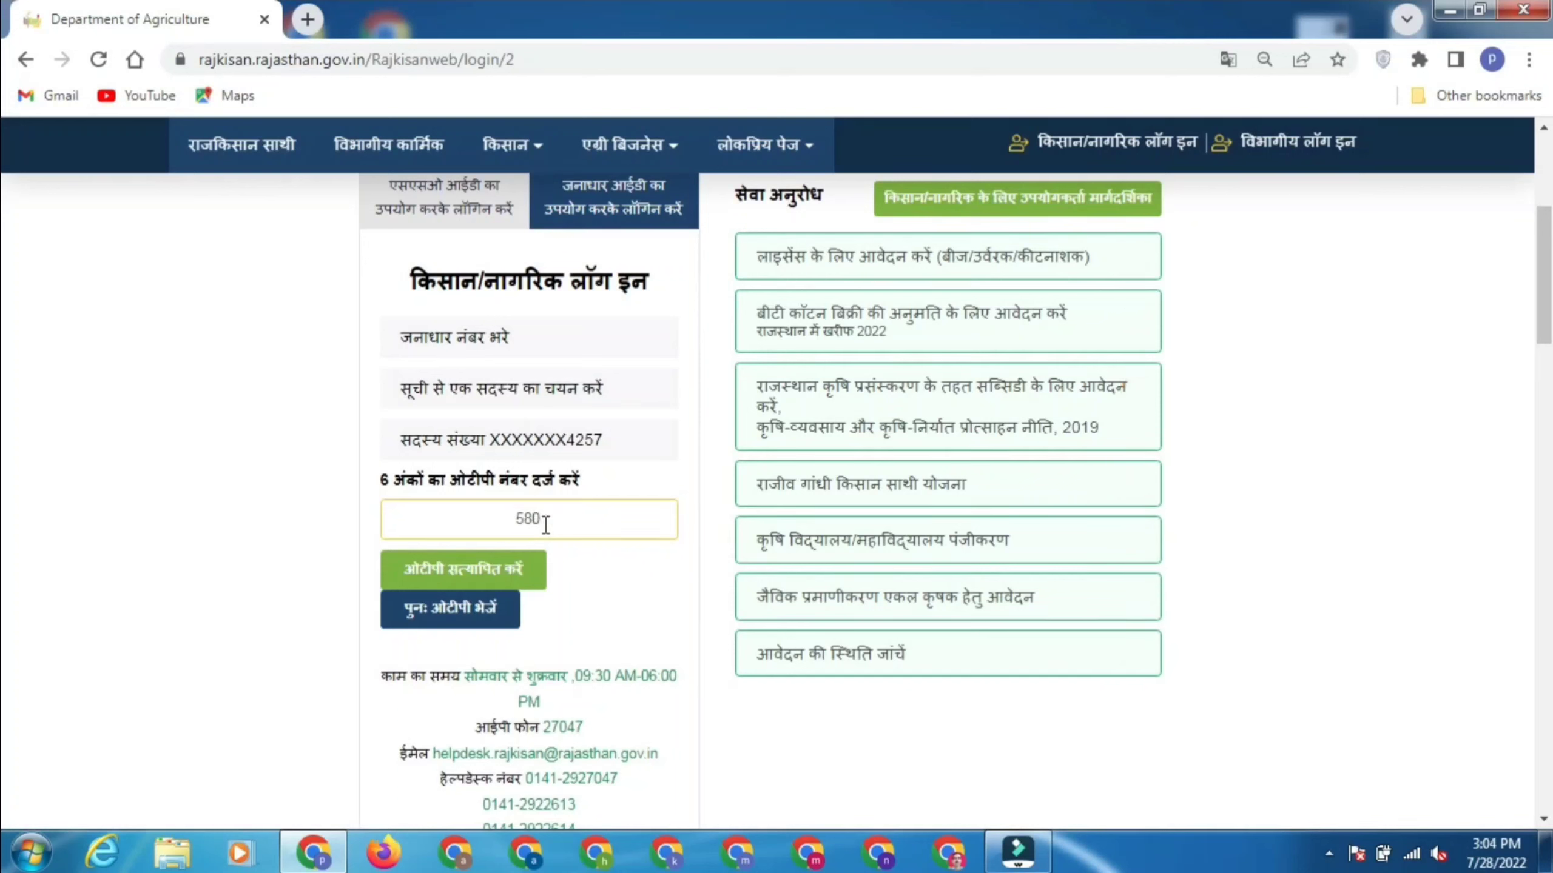
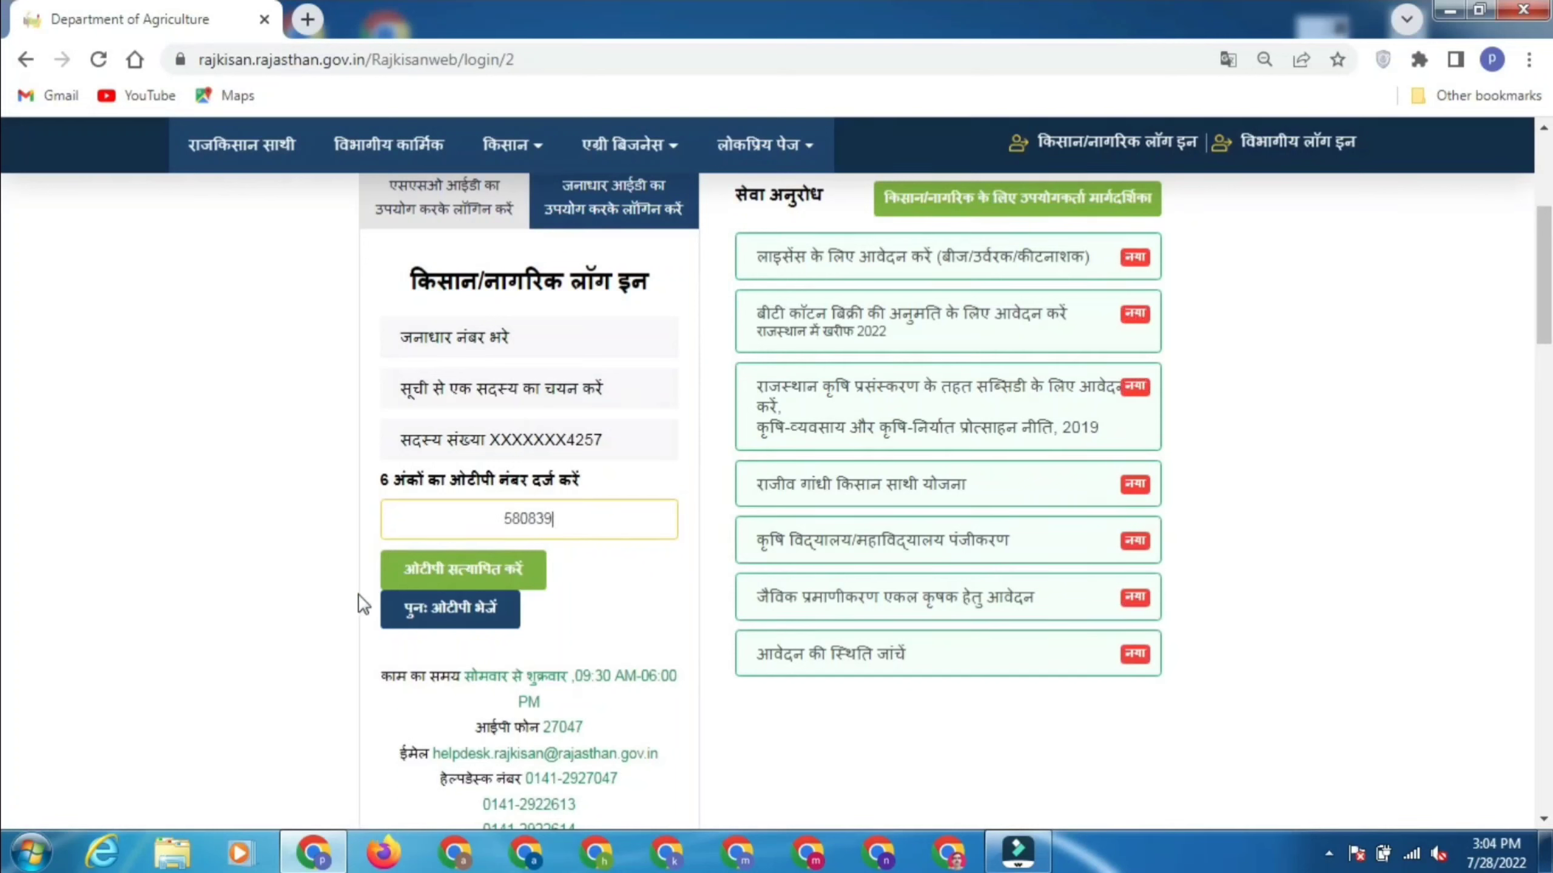
left_click(446, 572)
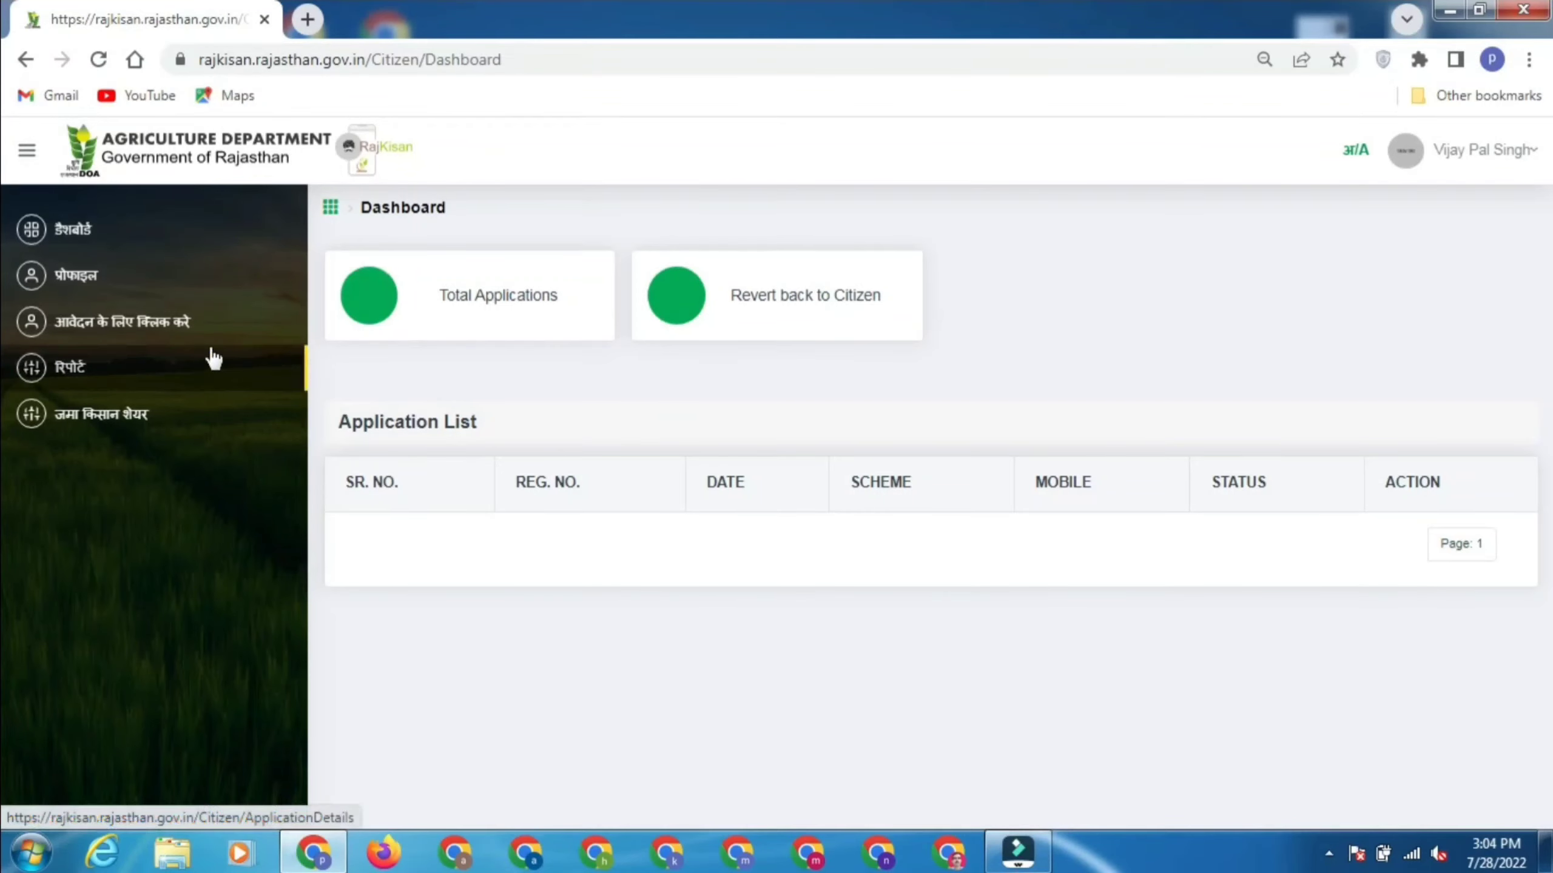
Browse the services available for applying, checking Agriculture Subsidy Services first
left_click(180, 339)
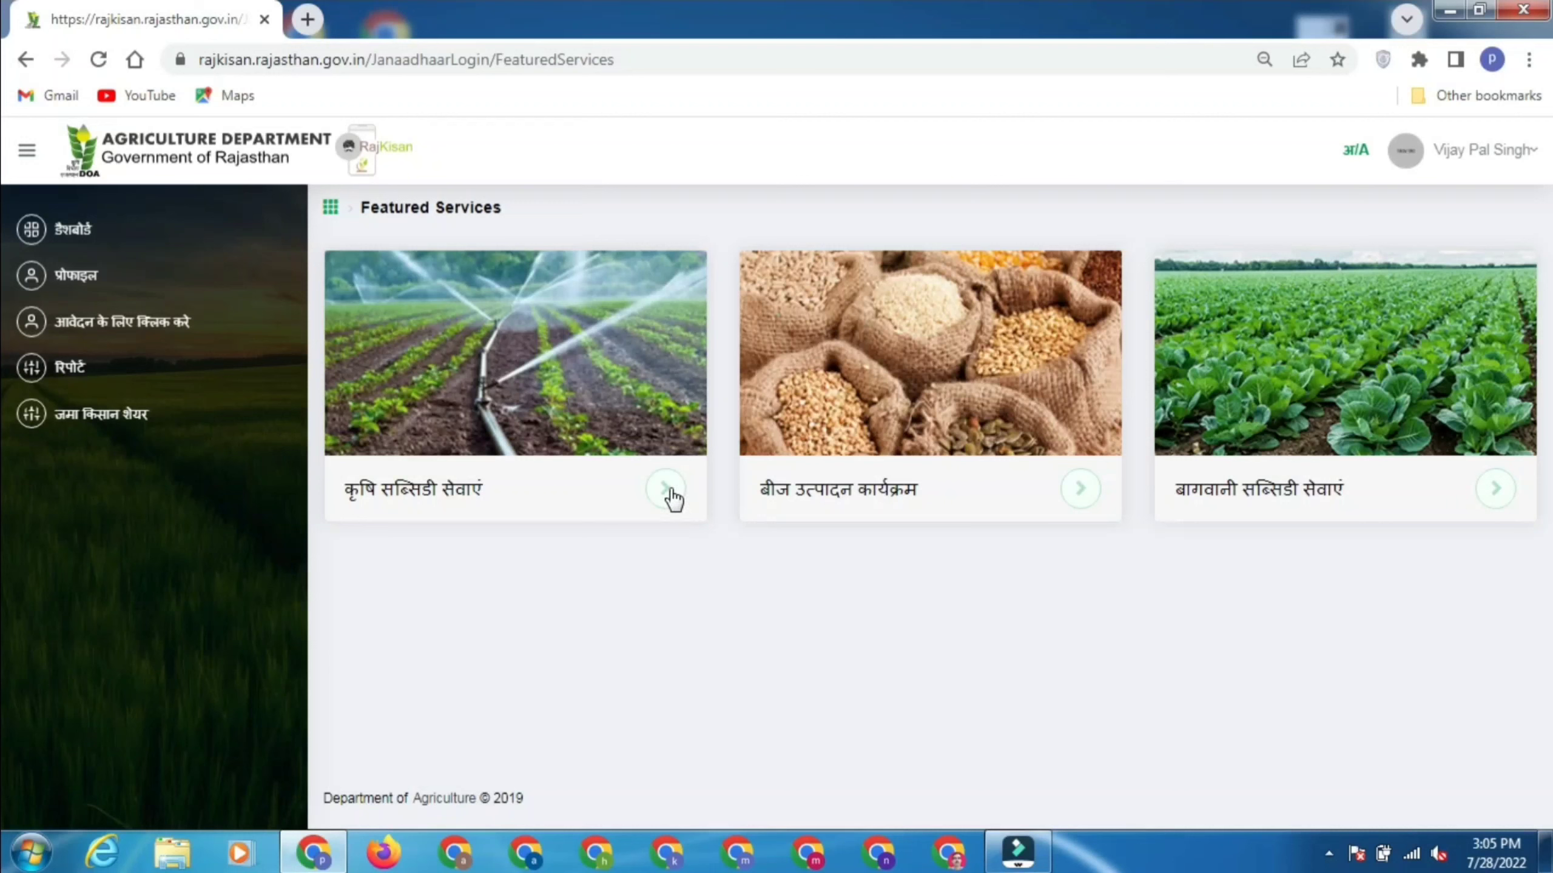
left_click(670, 493)
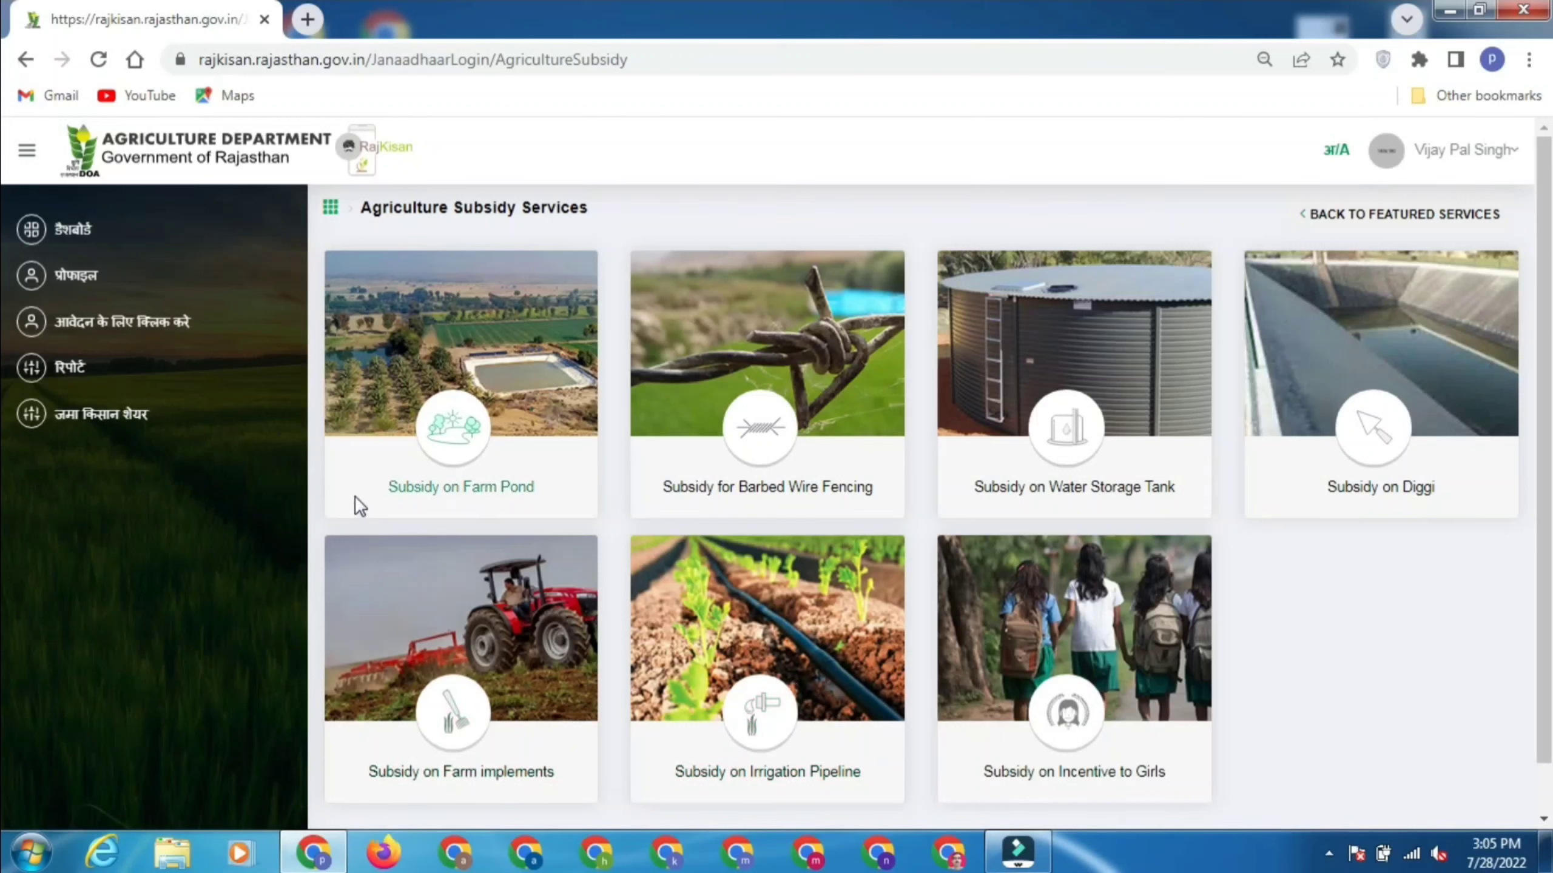
left_click(183, 335)
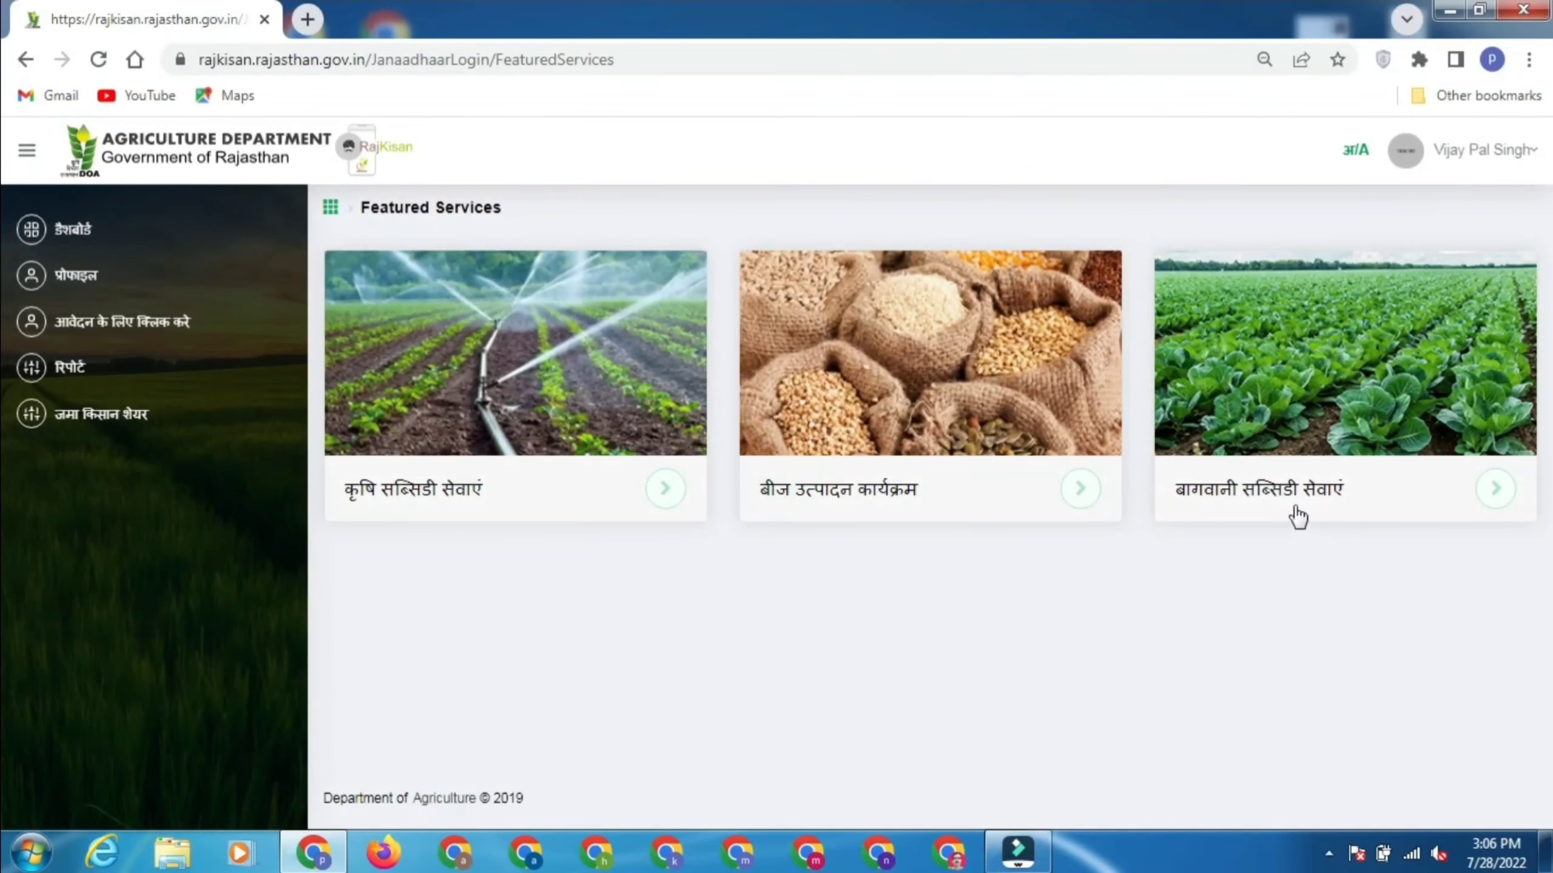
In Horticulture Subsidy Services, find and open the Poly House SubSidy card
left_click(1290, 503)
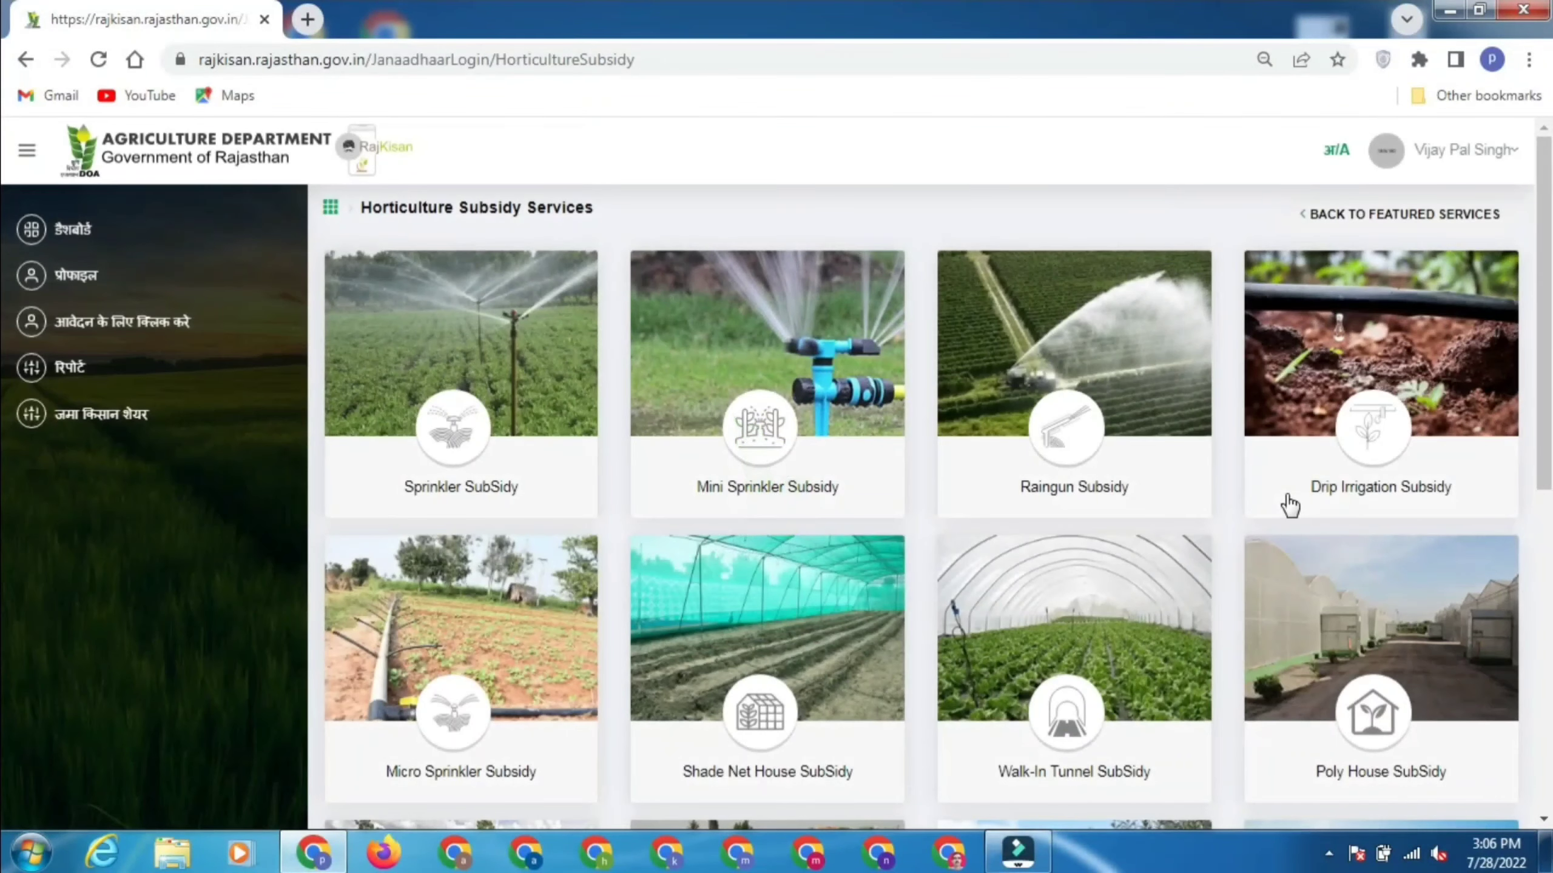
scroll(3, 464, "down", 3)
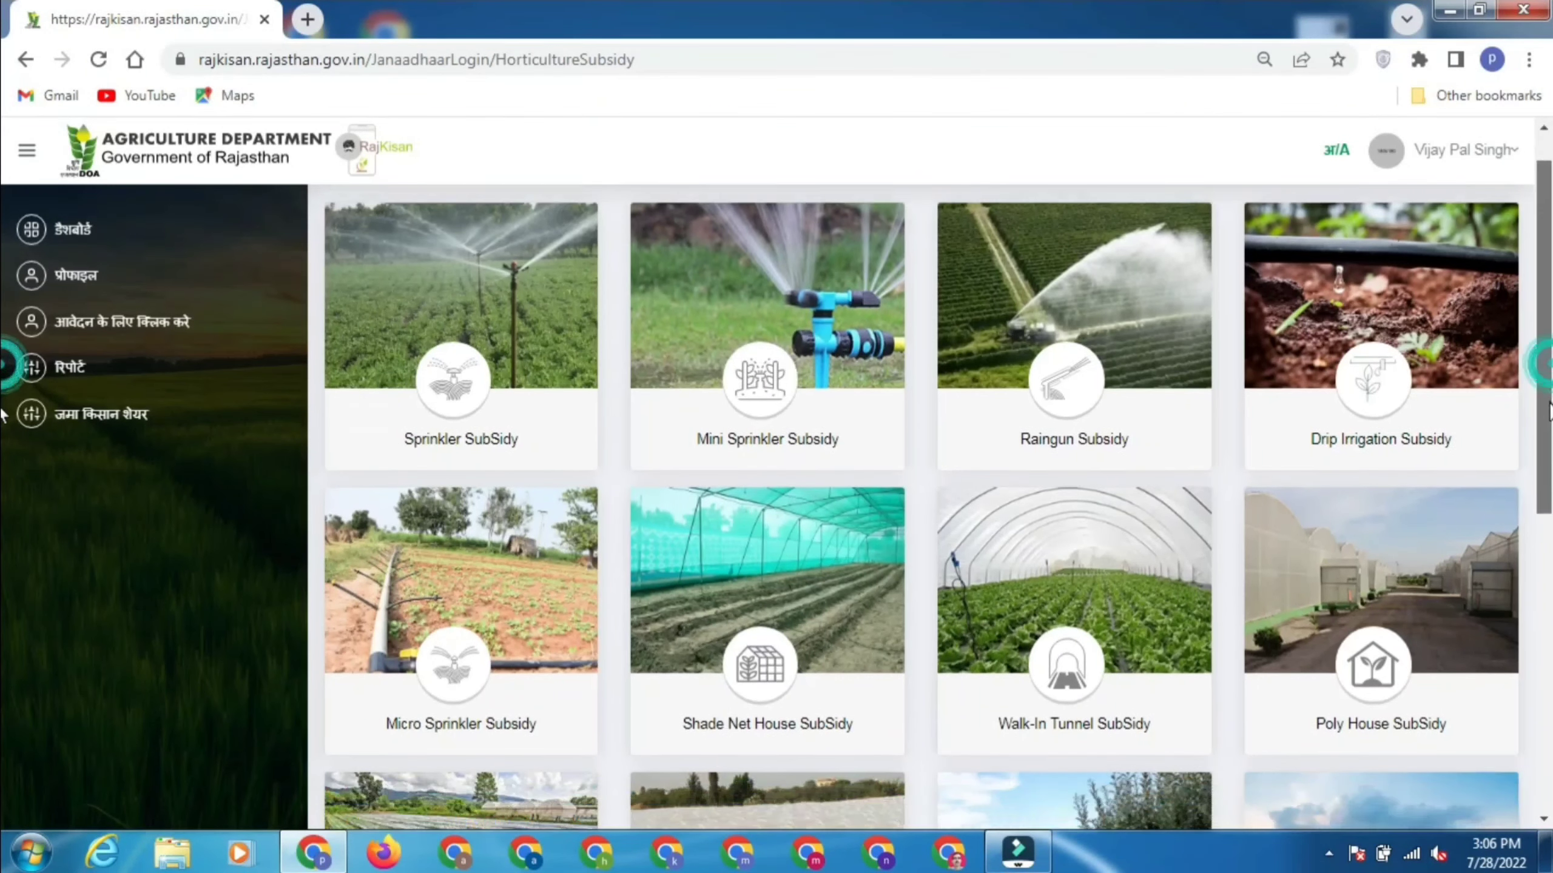
scroll(3, 489, "down", 5)
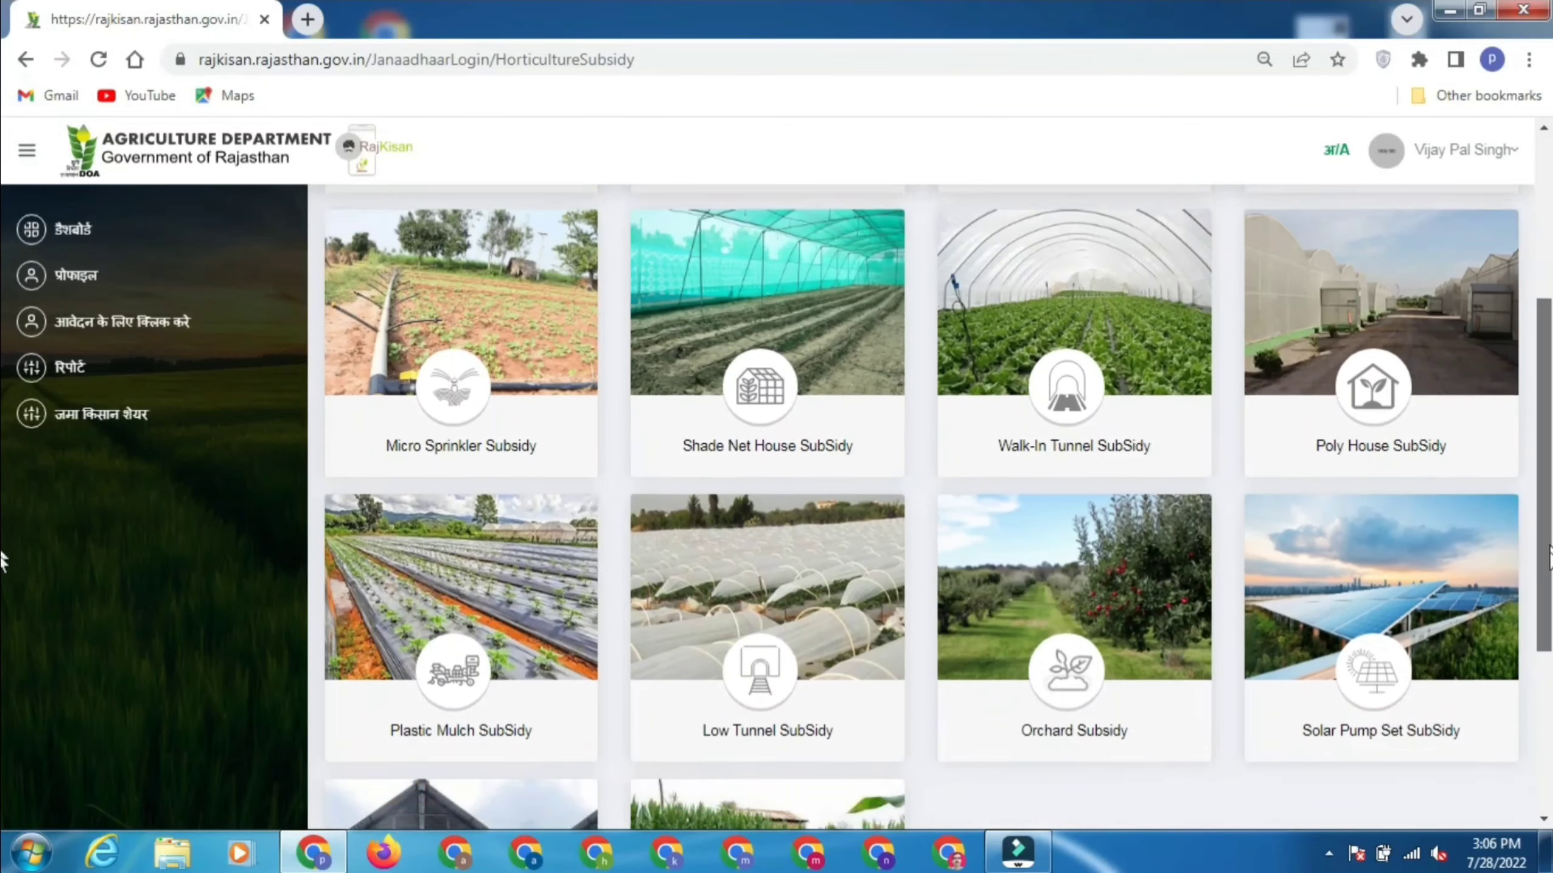
scroll(3, 608, "down", 3)
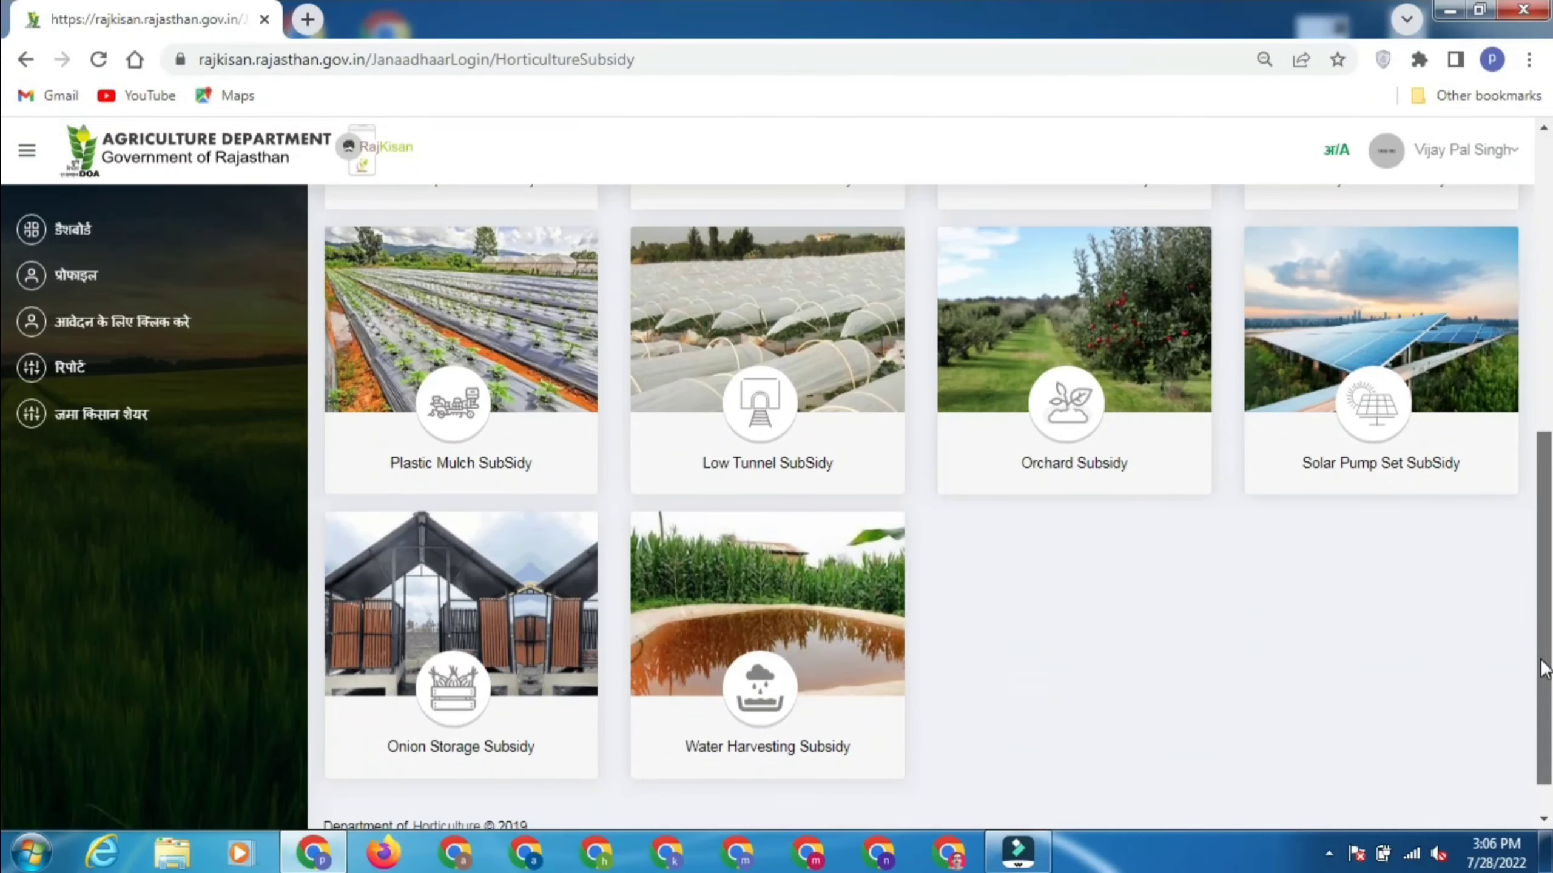
left_click_drag(1545, 669, 1549, 441)
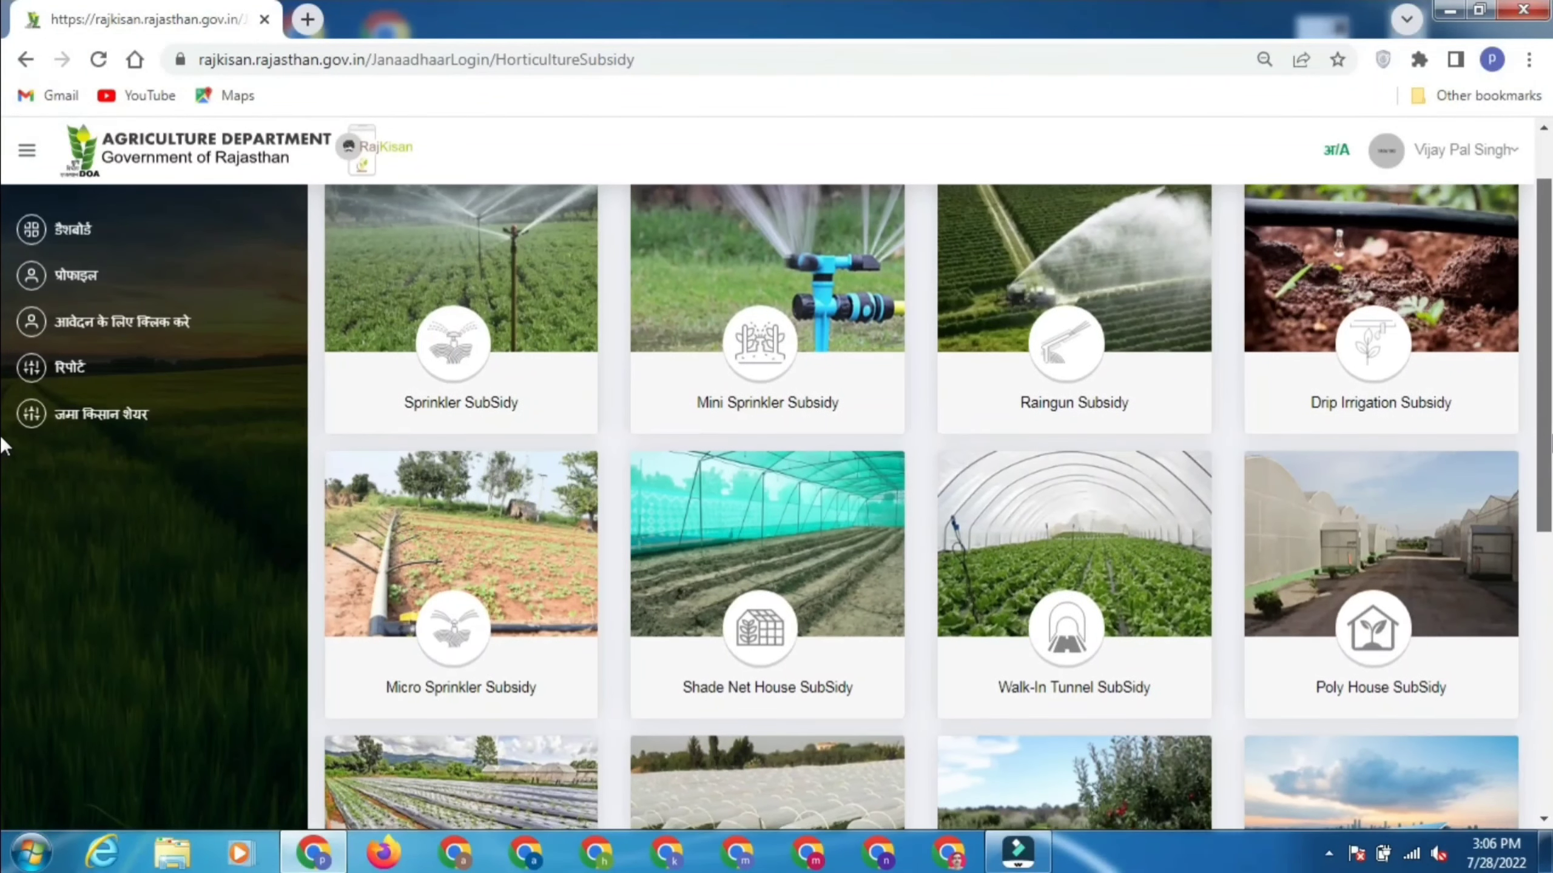
left_click_drag(5, 447, 5, 441)
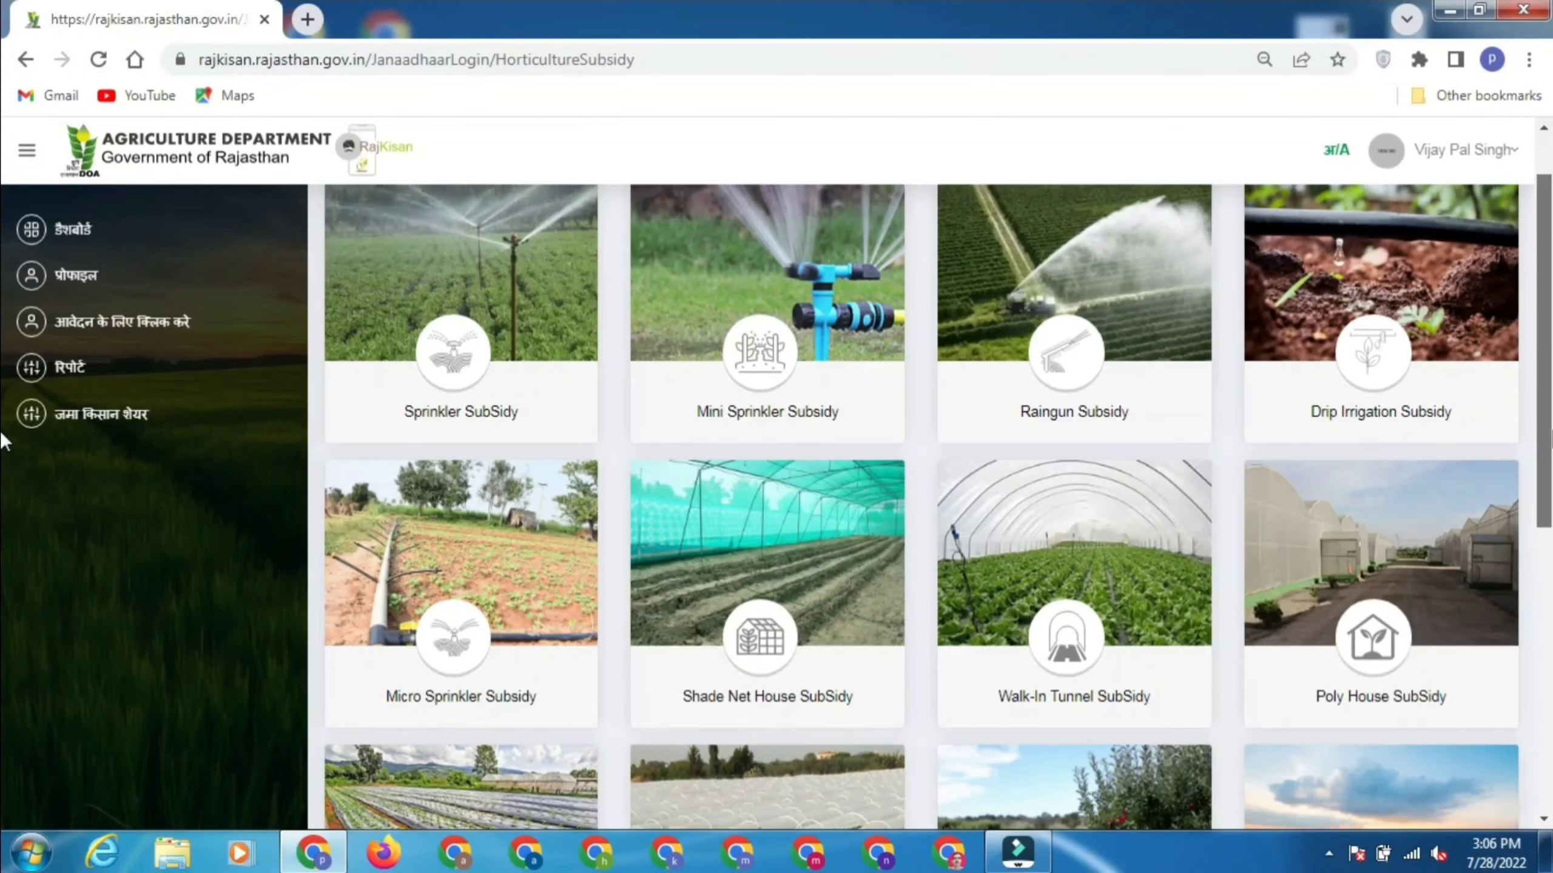
scroll(776, 502, "down", 1)
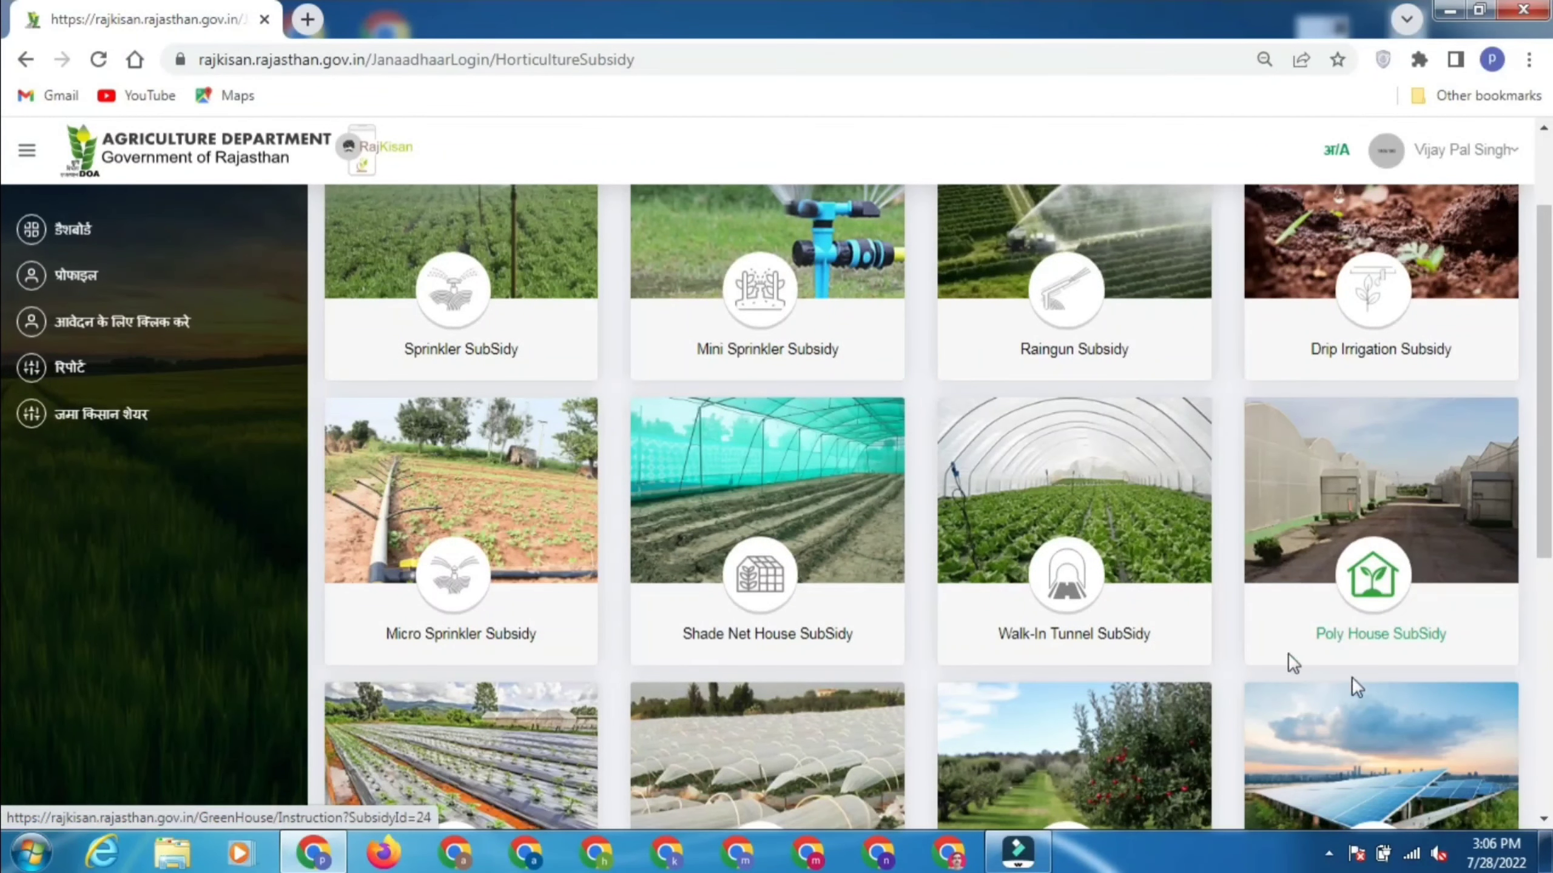
left_click(1353, 630)
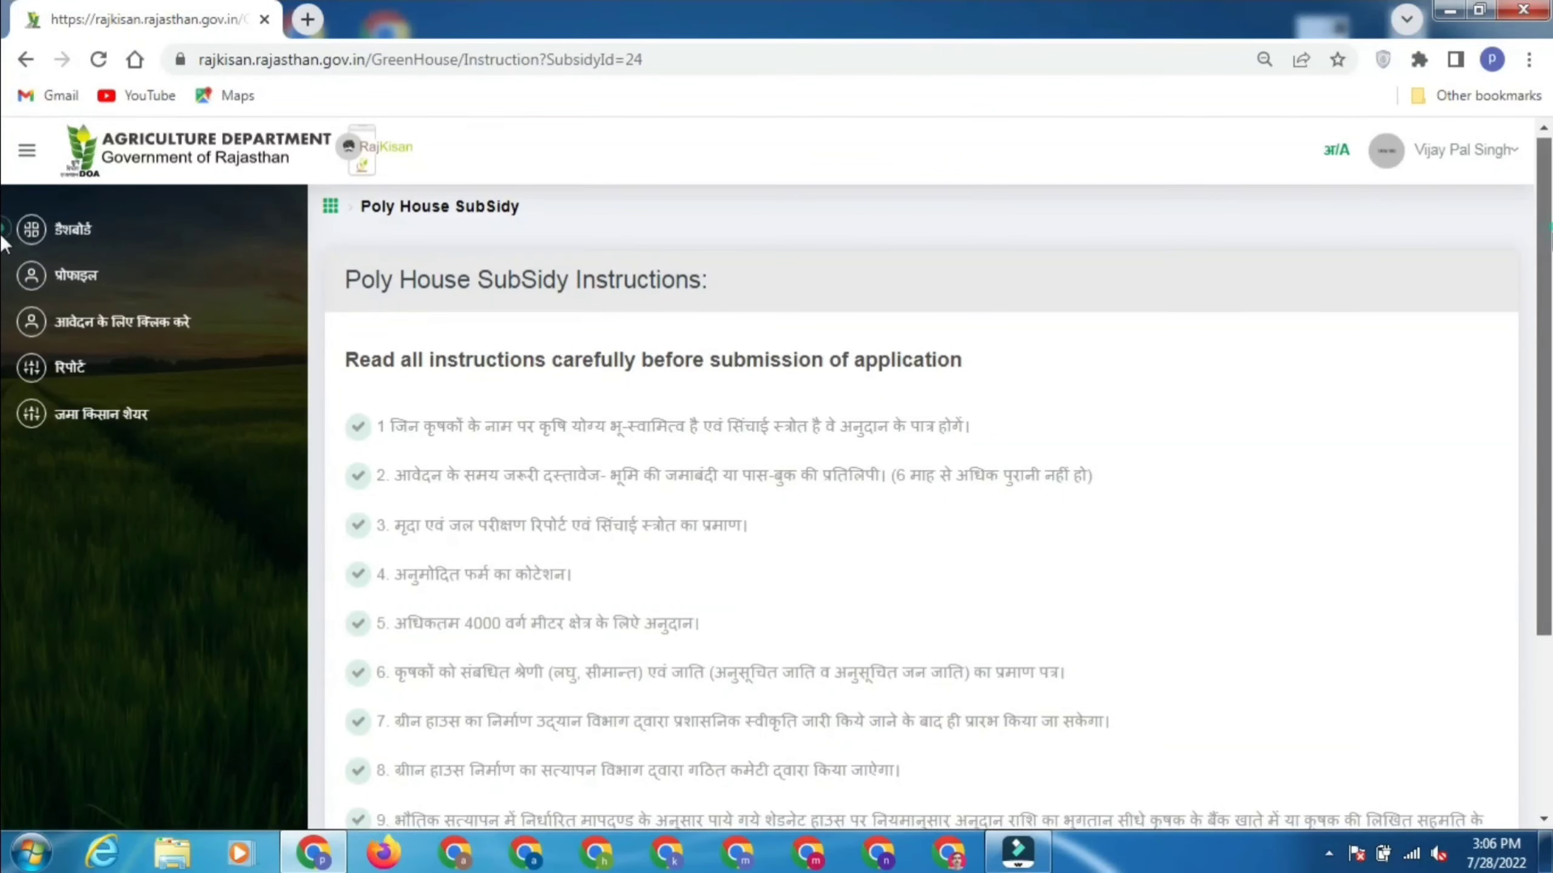
Read through the nine Poly House subsidy instructions, highlighting each one
scroll(2, 286, "down", 1)
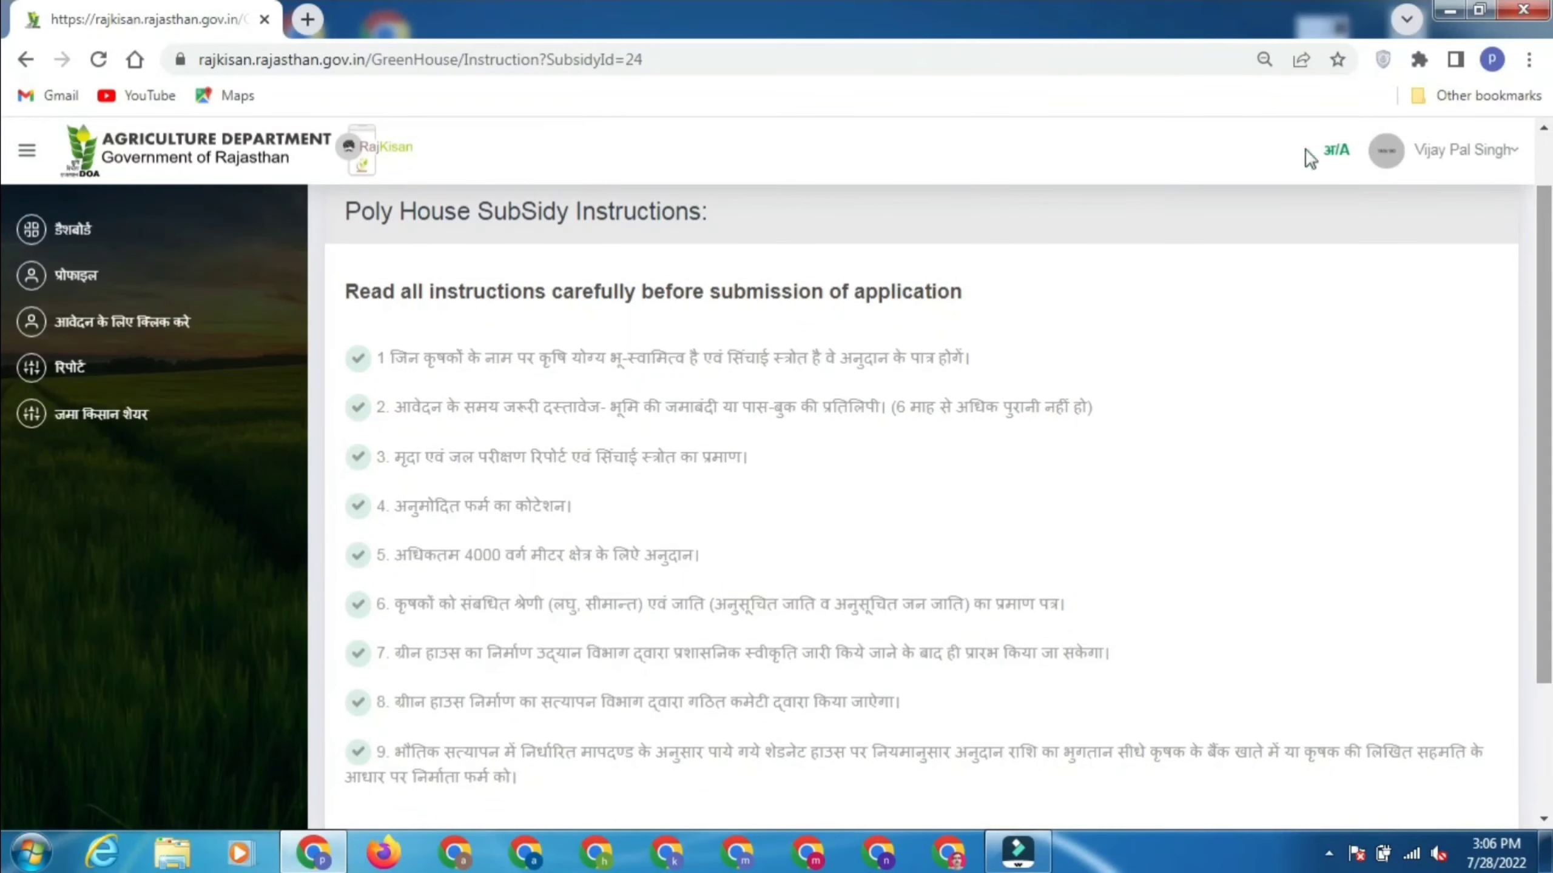
left_click_drag(396, 361, 964, 378)
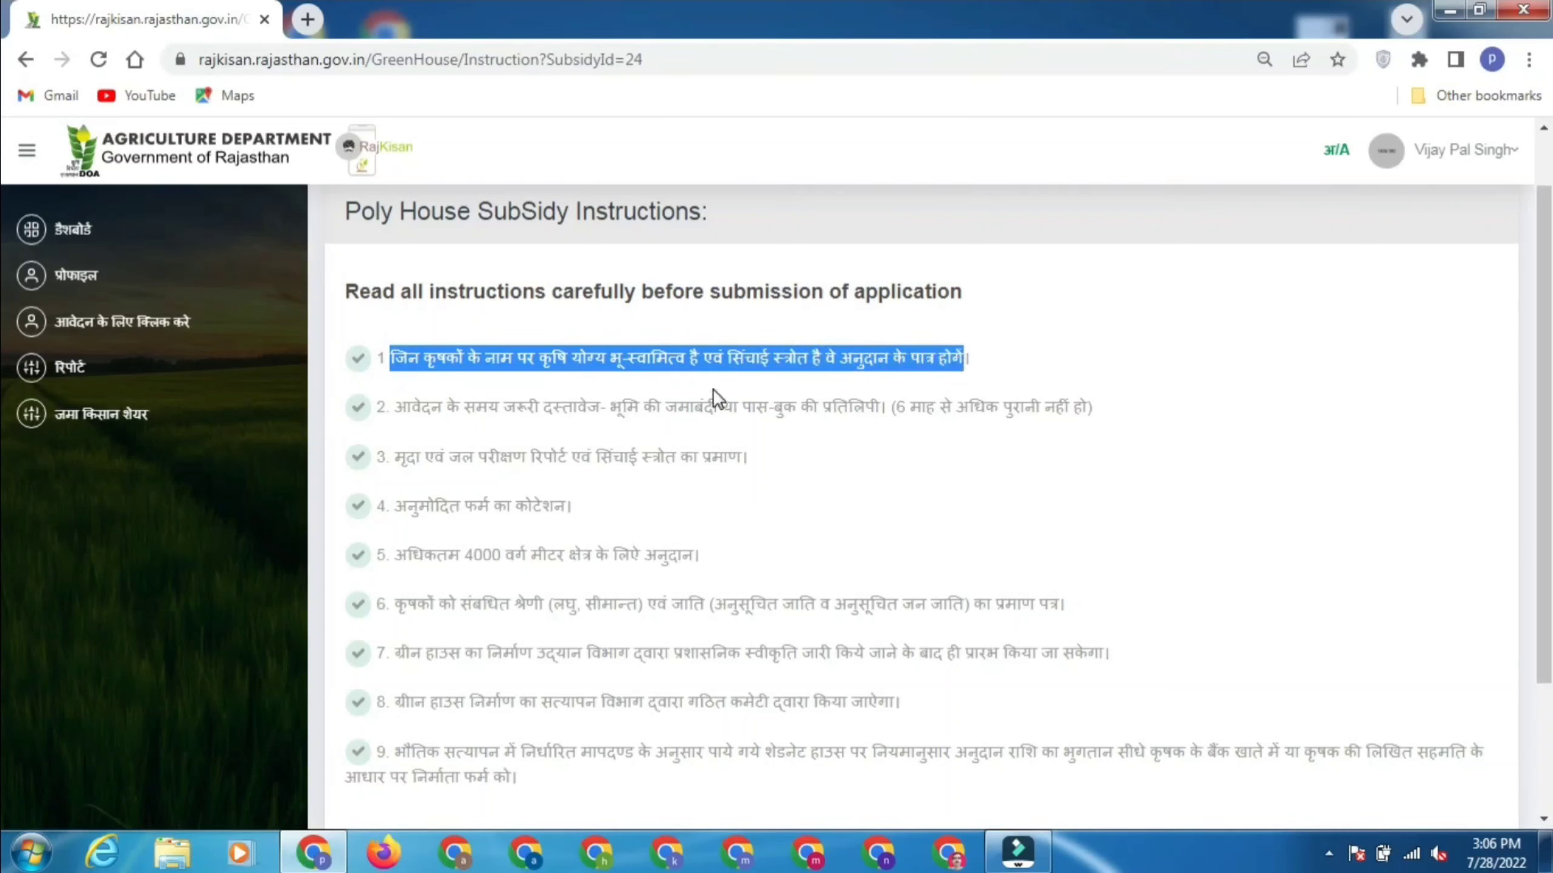
left_click_drag(434, 411, 1010, 423)
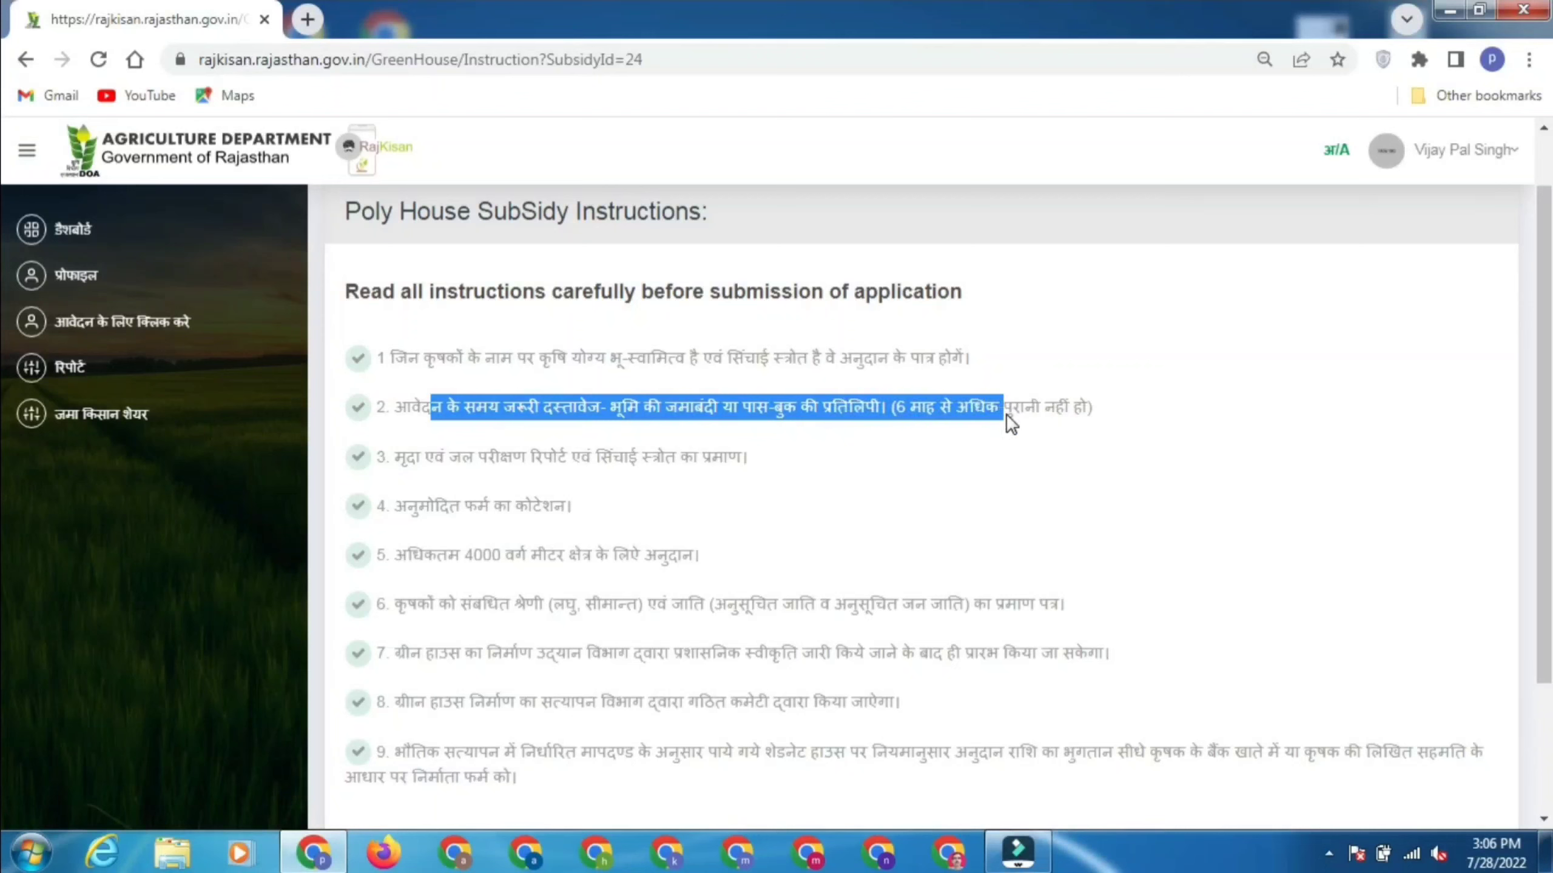
left_click_drag(409, 457, 700, 467)
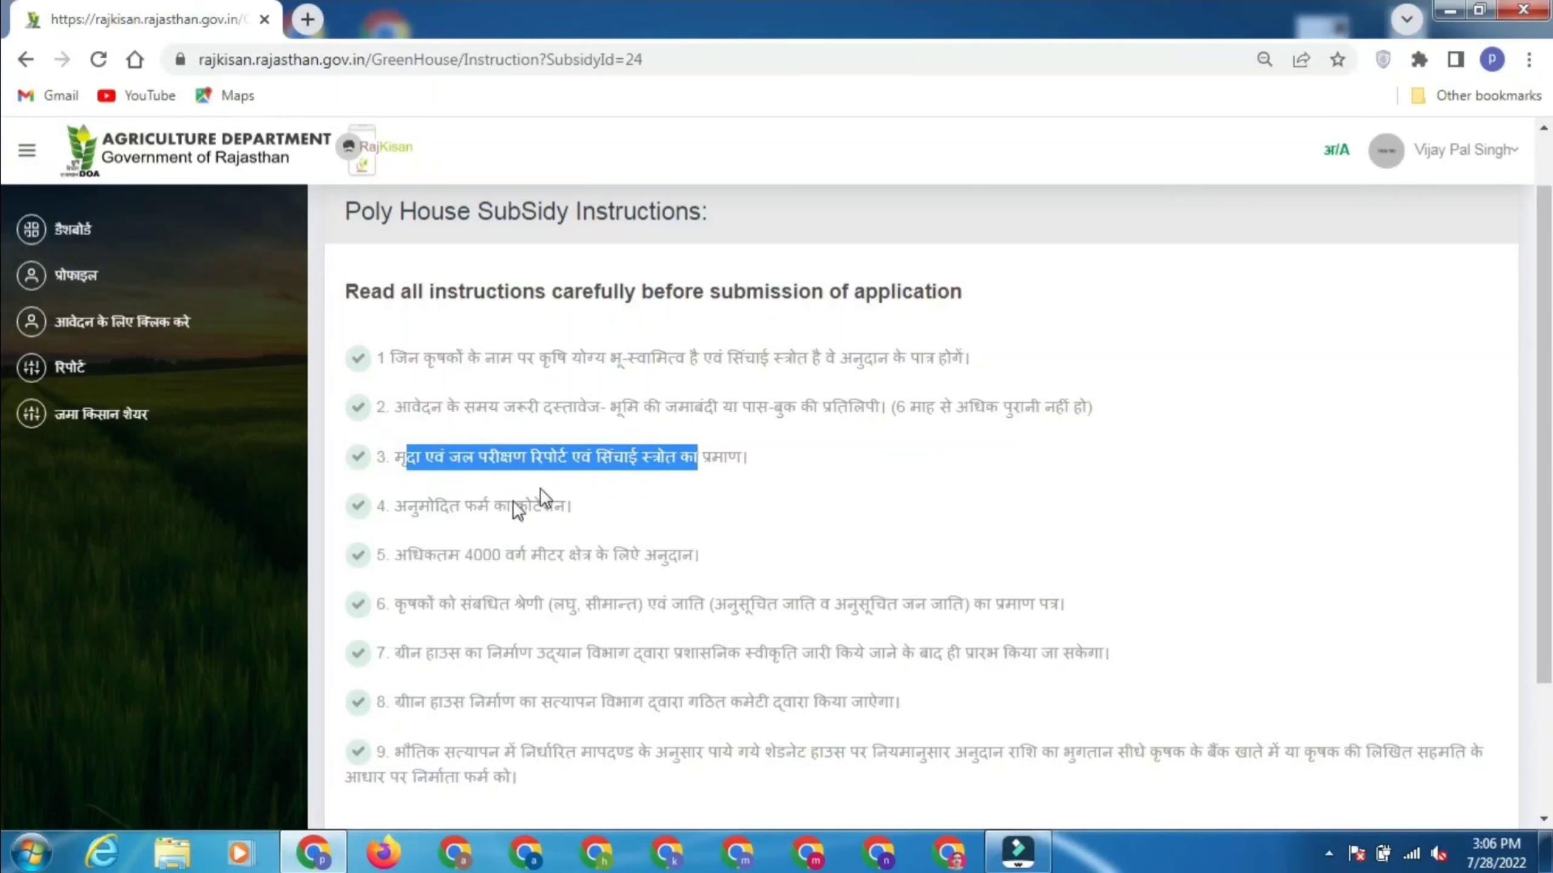
left_click_drag(437, 504, 565, 514)
left_click_drag(424, 554, 655, 561)
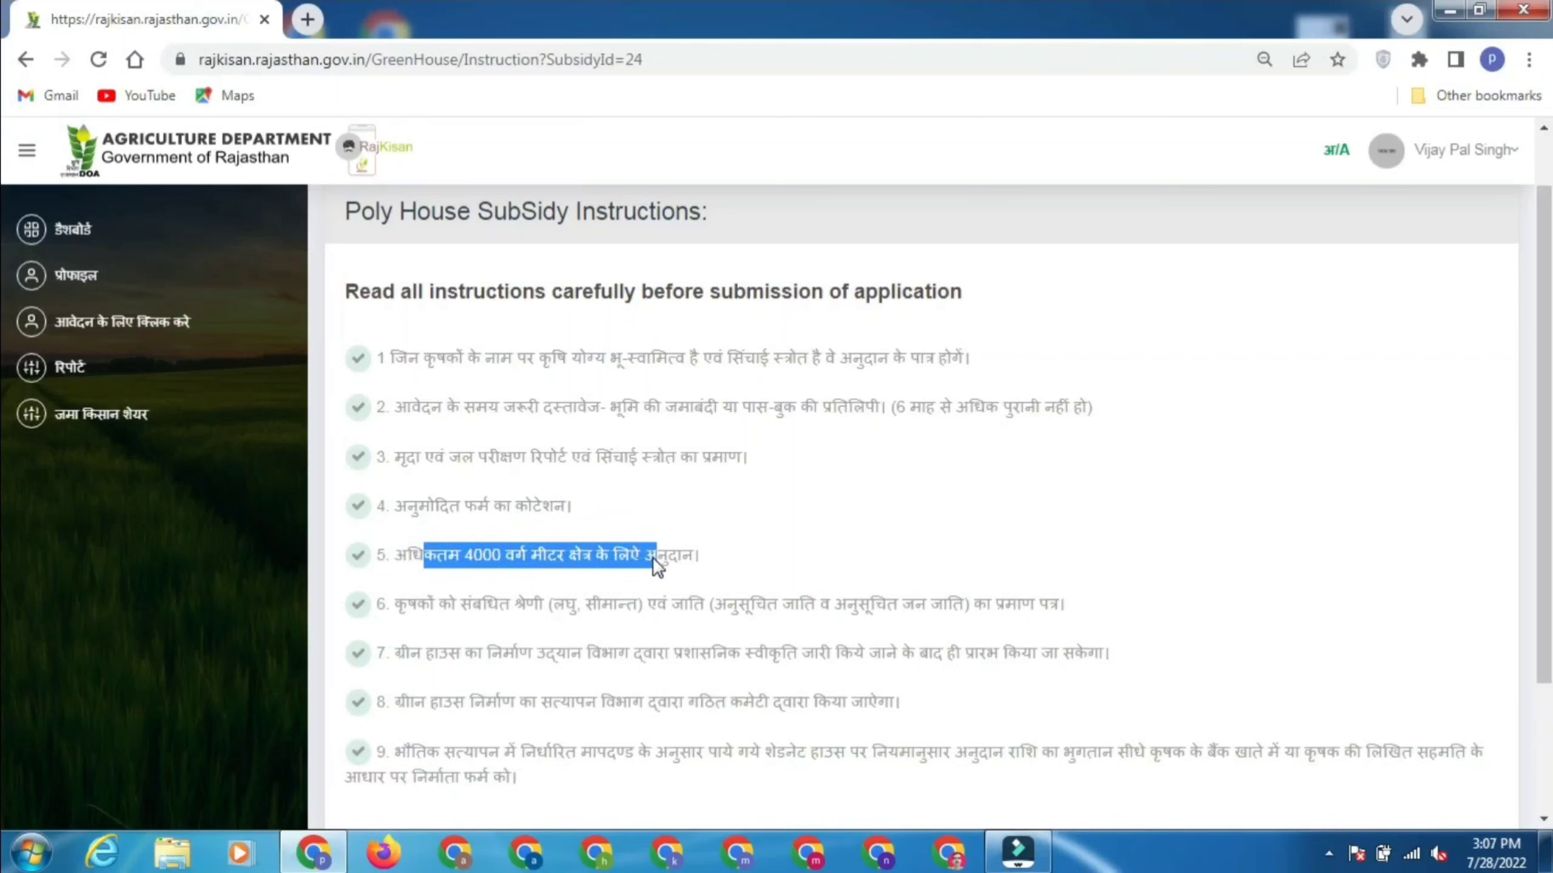
left_click_drag(498, 604, 991, 611)
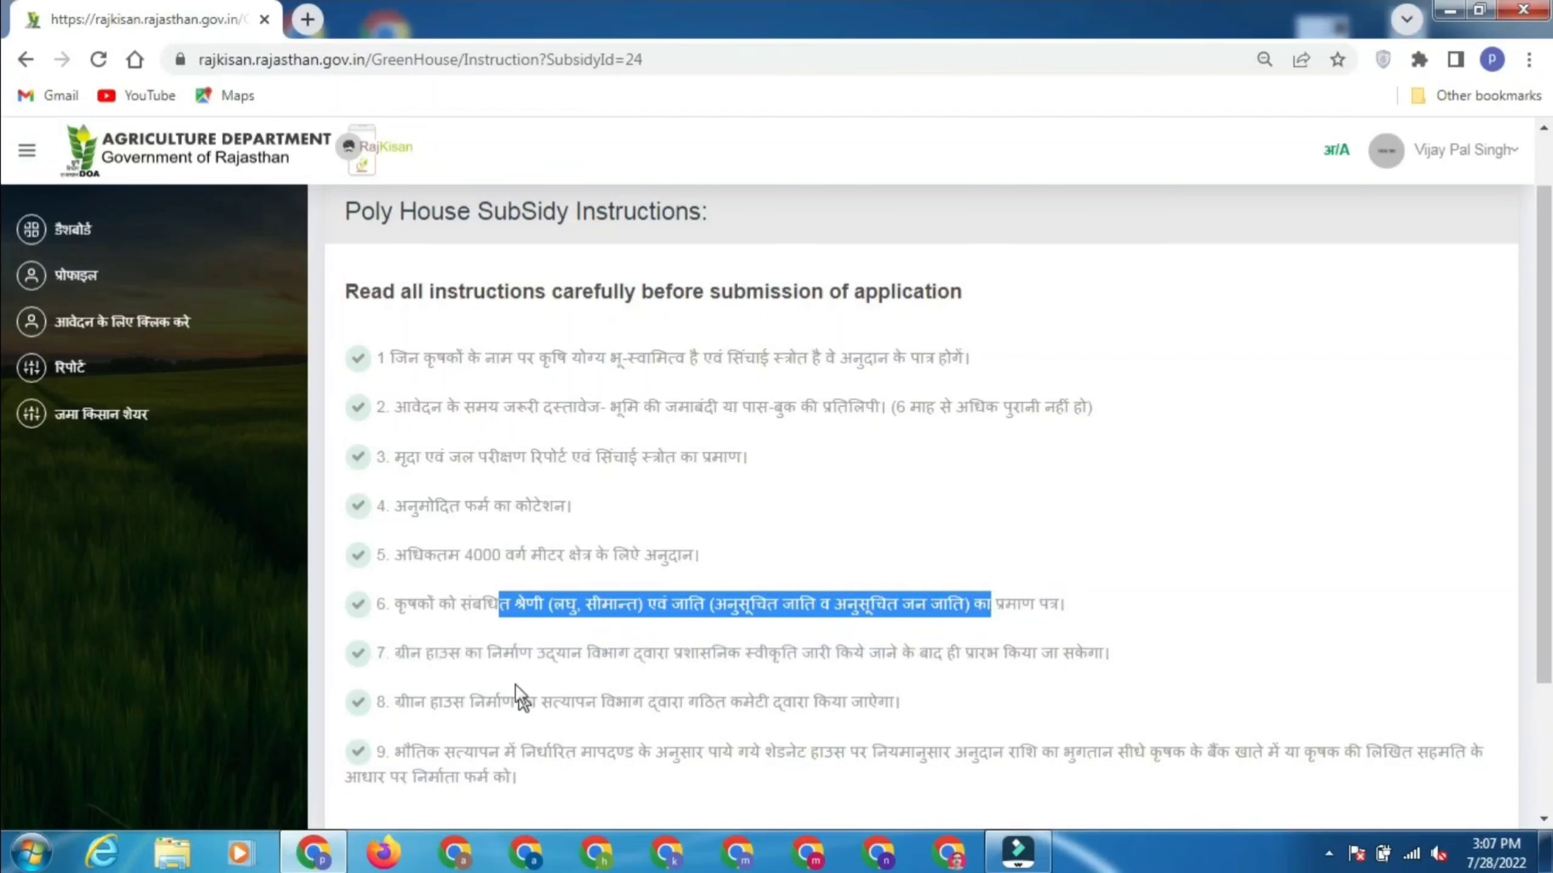
left_click_drag(518, 653, 1041, 663)
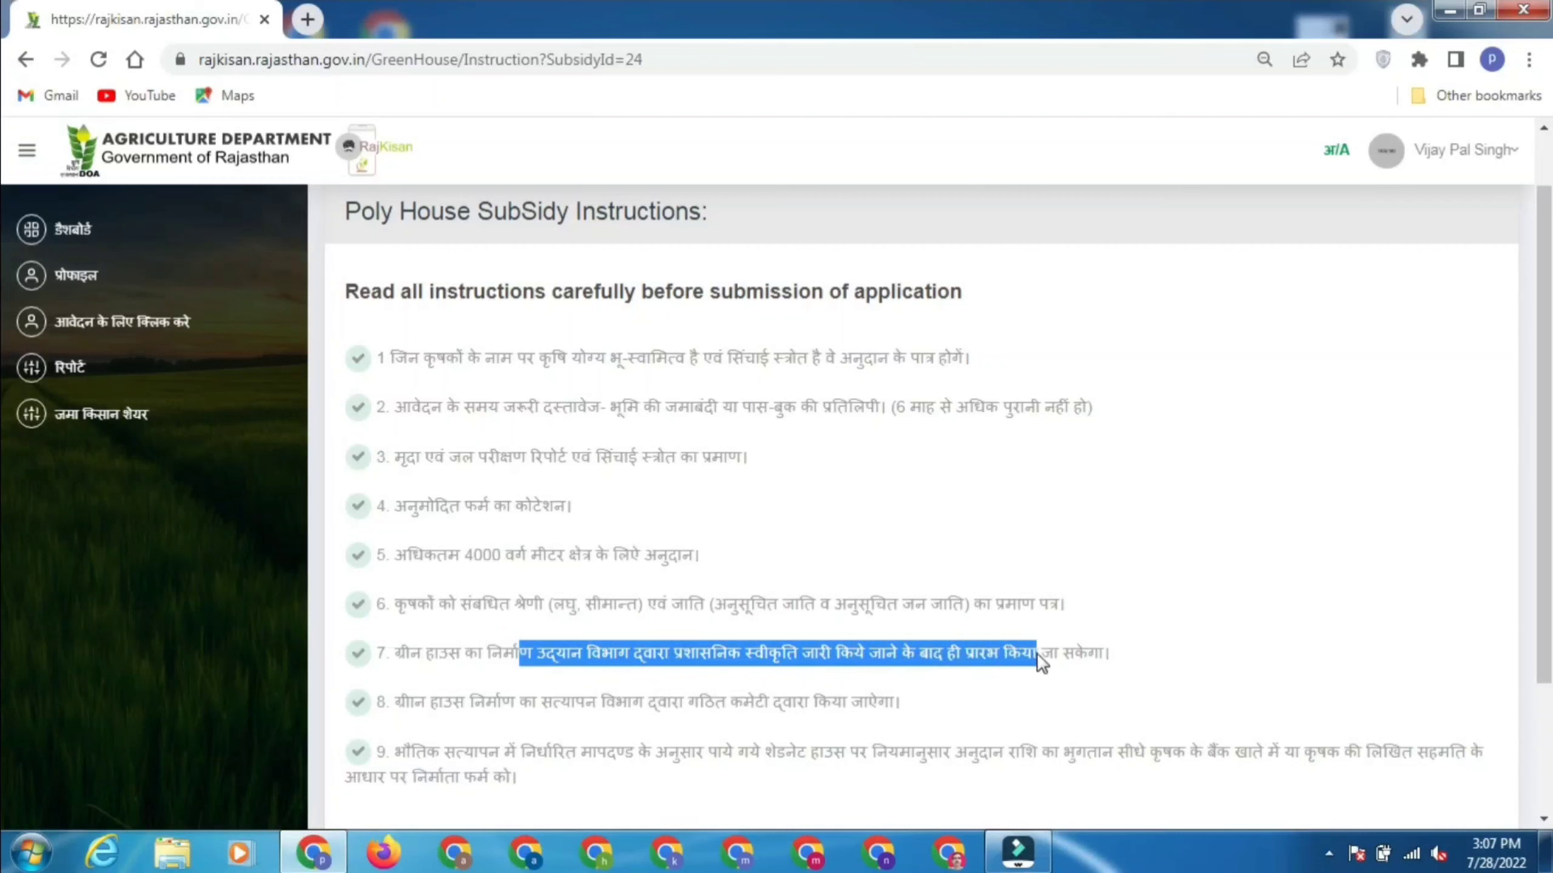
left_click_drag(473, 697, 864, 706)
left_click_drag(540, 740, 883, 778)
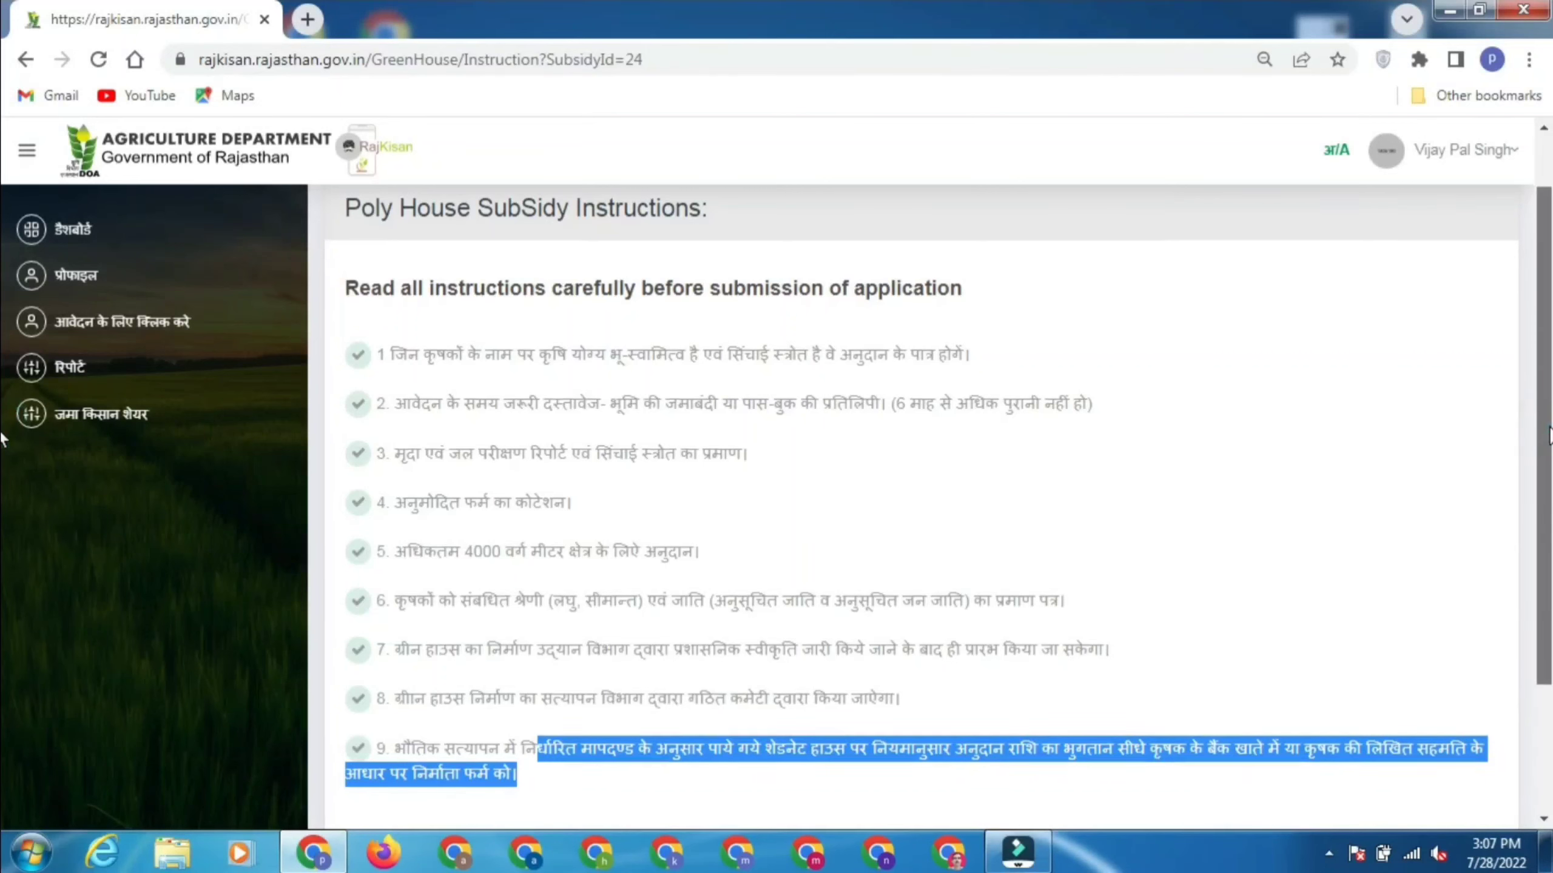
Tick 'I have read all the instructions carefully' and continue to the registration form
scroll(1538, 496, "down", 2)
scroll(1537, 495, "down", 2)
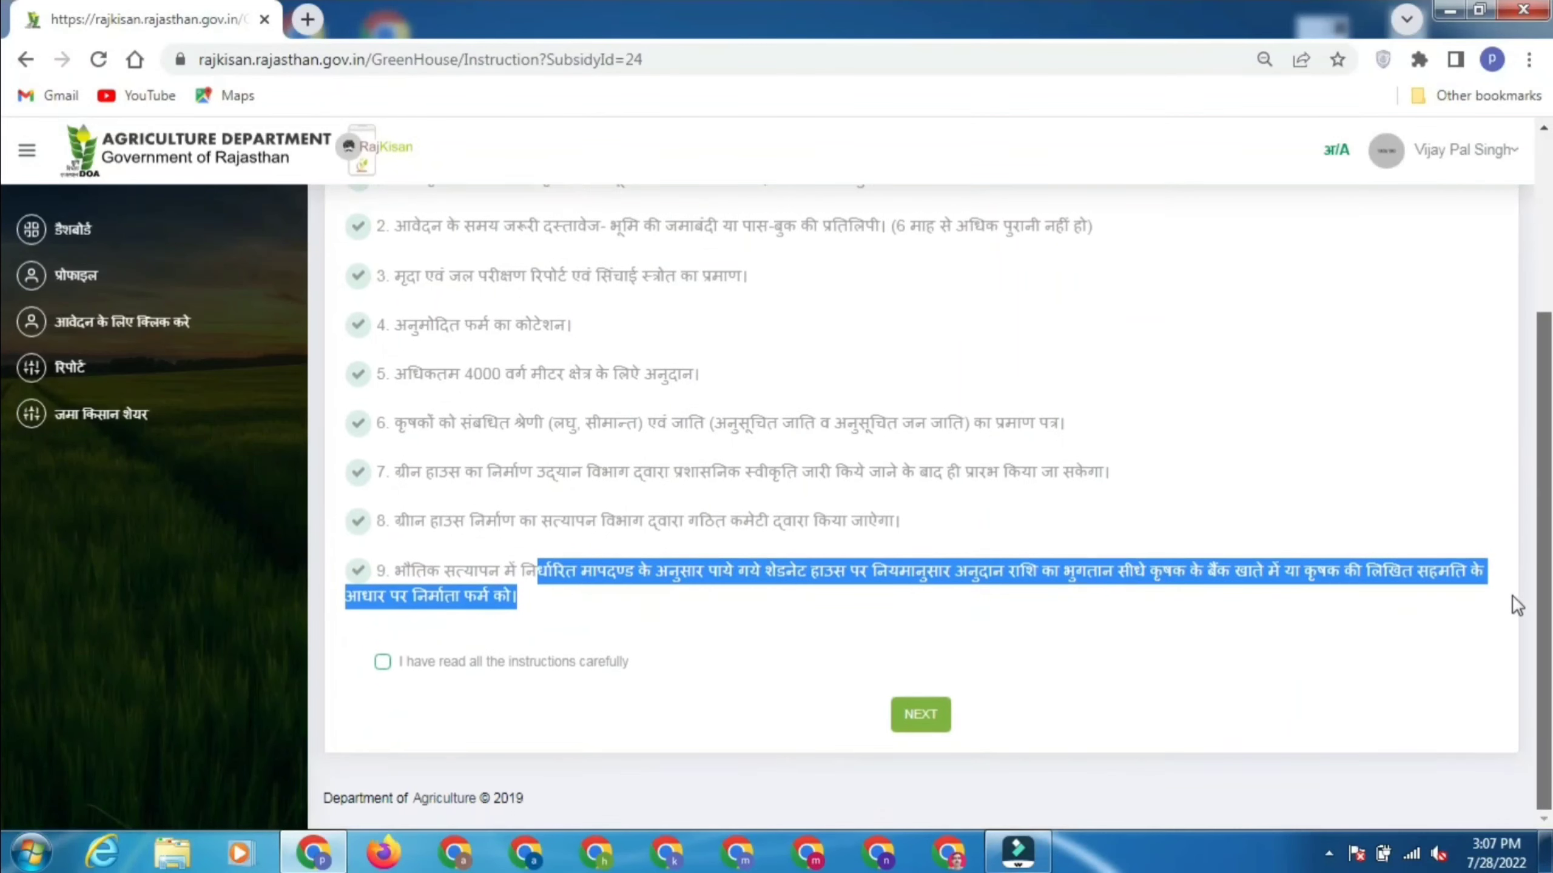
scroll(406, 682, "up", 2)
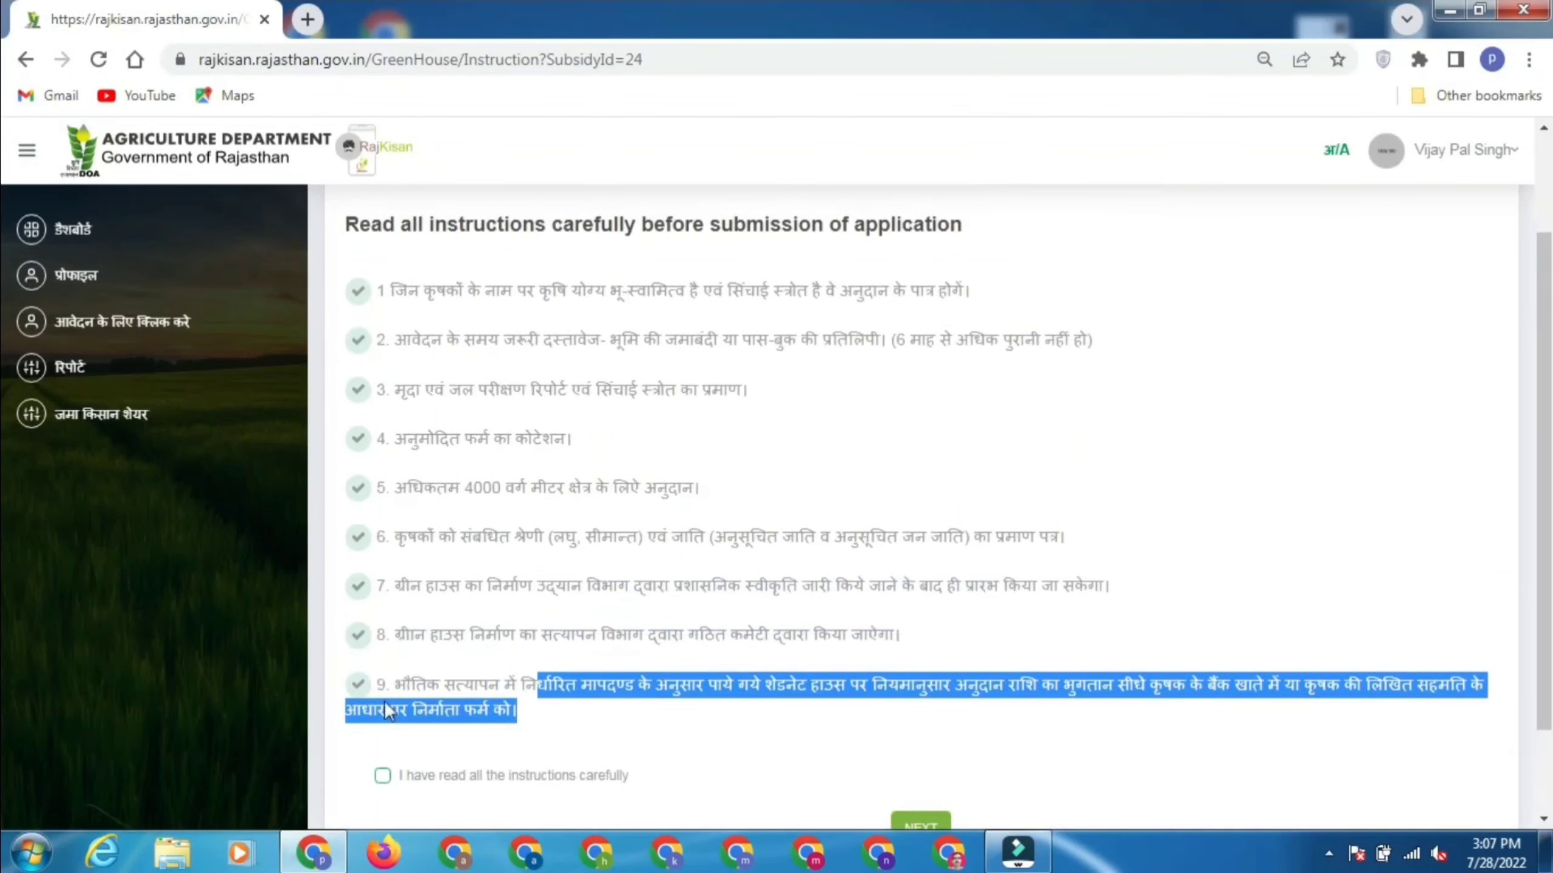
left_click(383, 777)
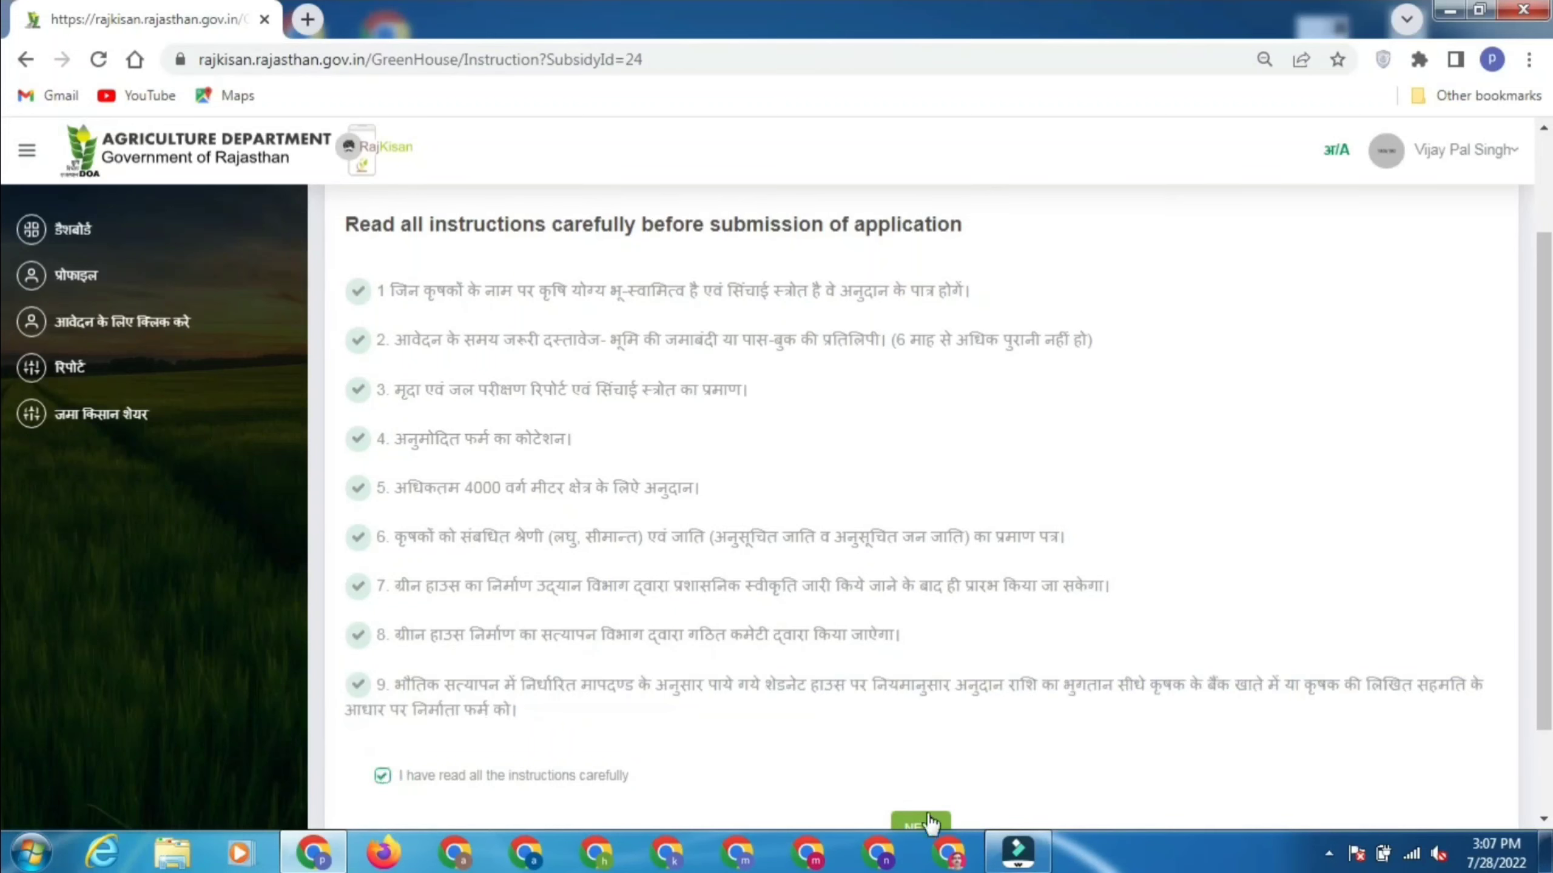
scroll(1543, 483, "down", 2)
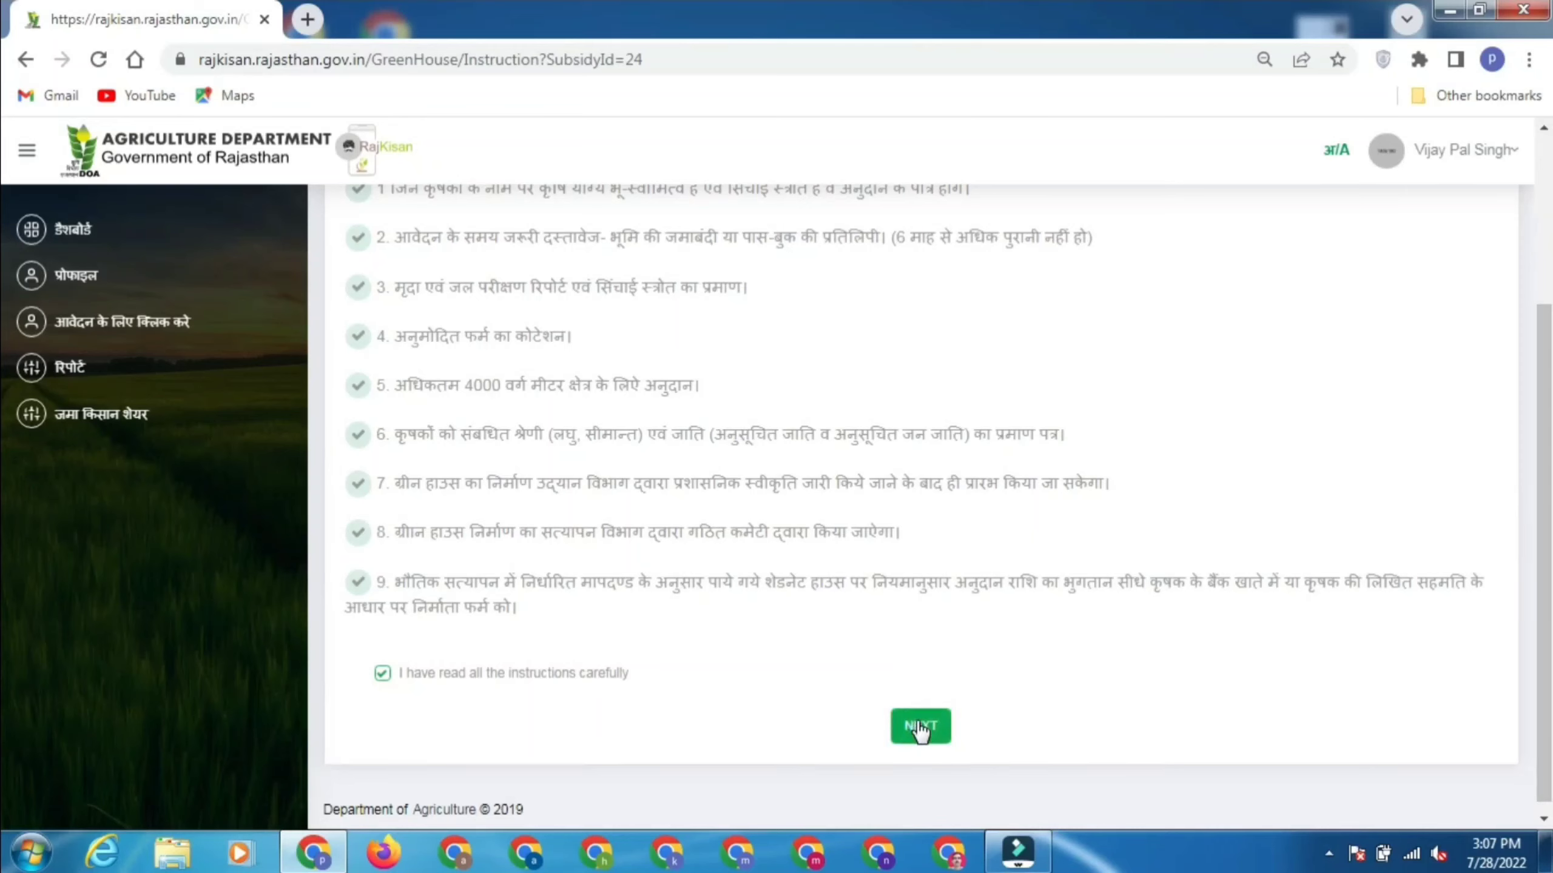
left_click(919, 728)
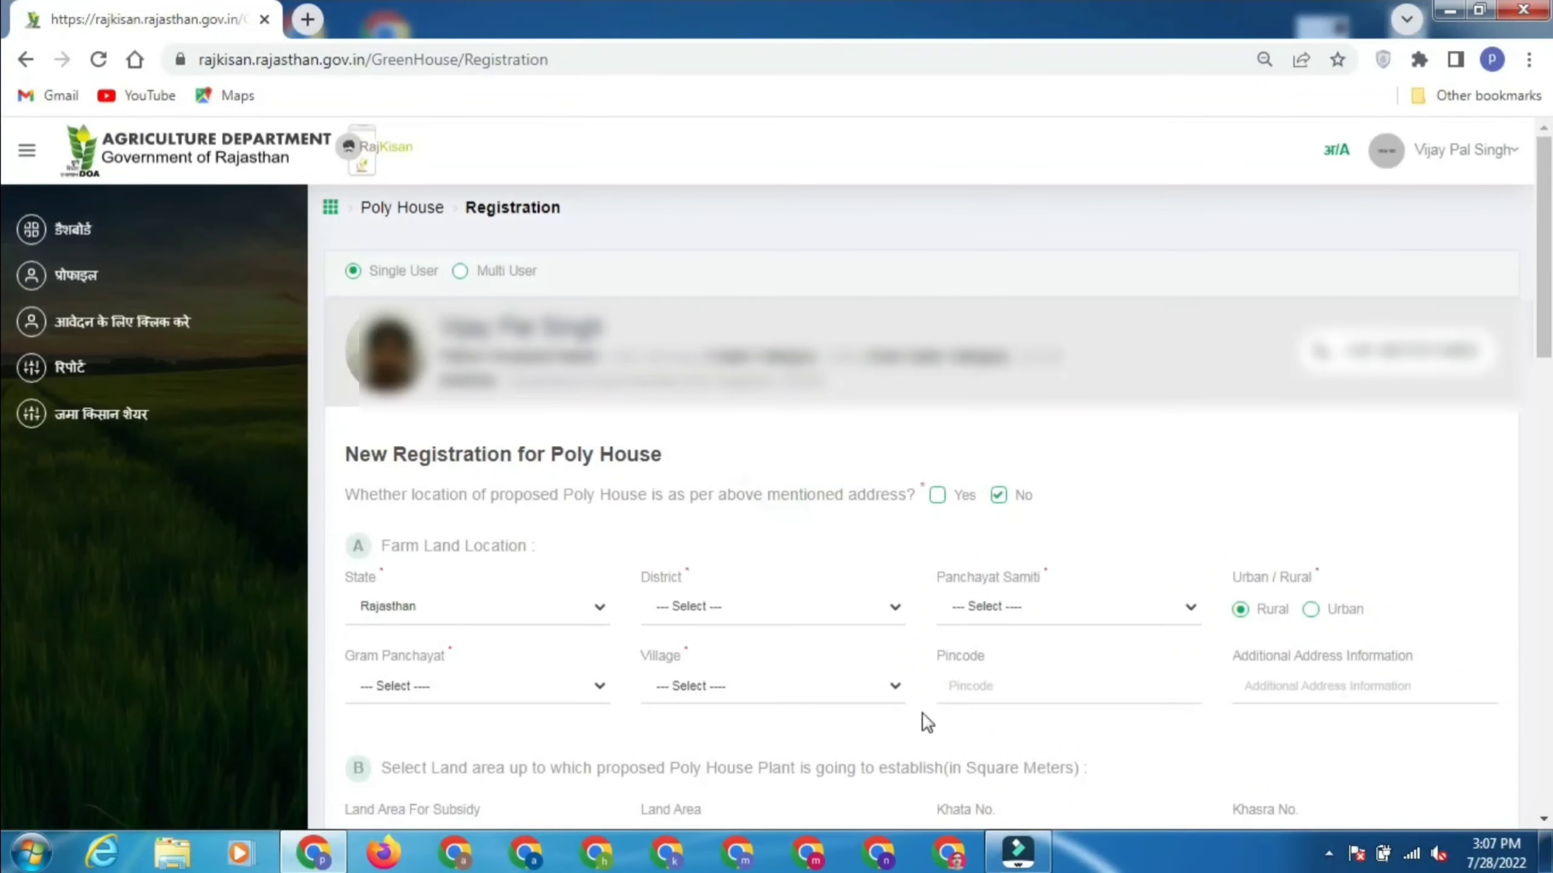
Register as a Single User and review the farm land address question
left_click_drag(1545, 324, 930, 127)
left_click(354, 271)
left_click_drag(469, 270, 519, 280)
left_click_drag(376, 275, 397, 283)
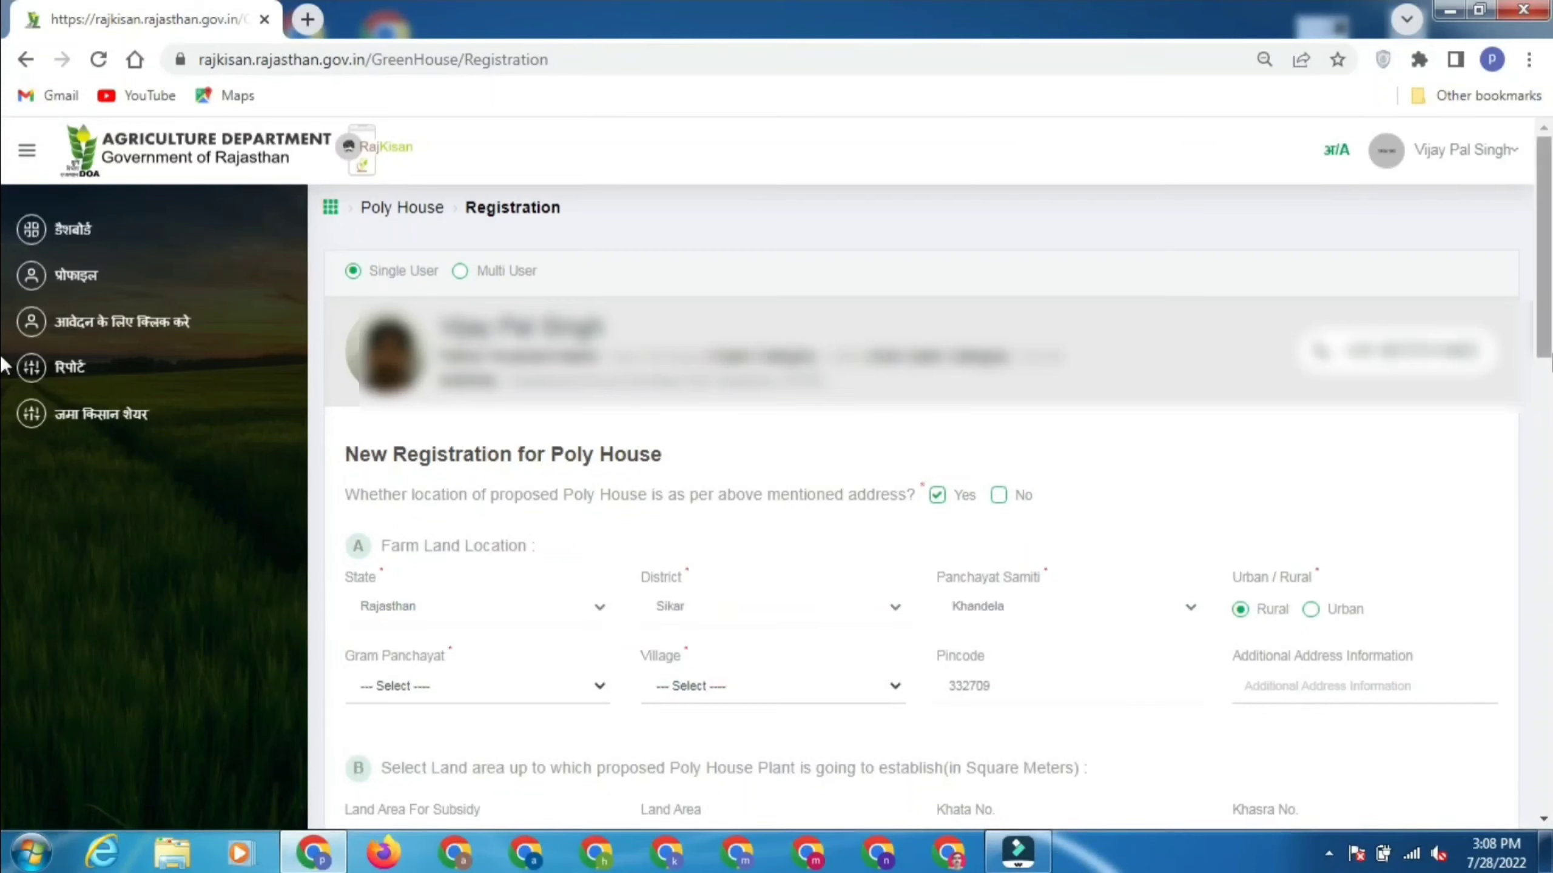
scroll(1527, 345, "down", 2)
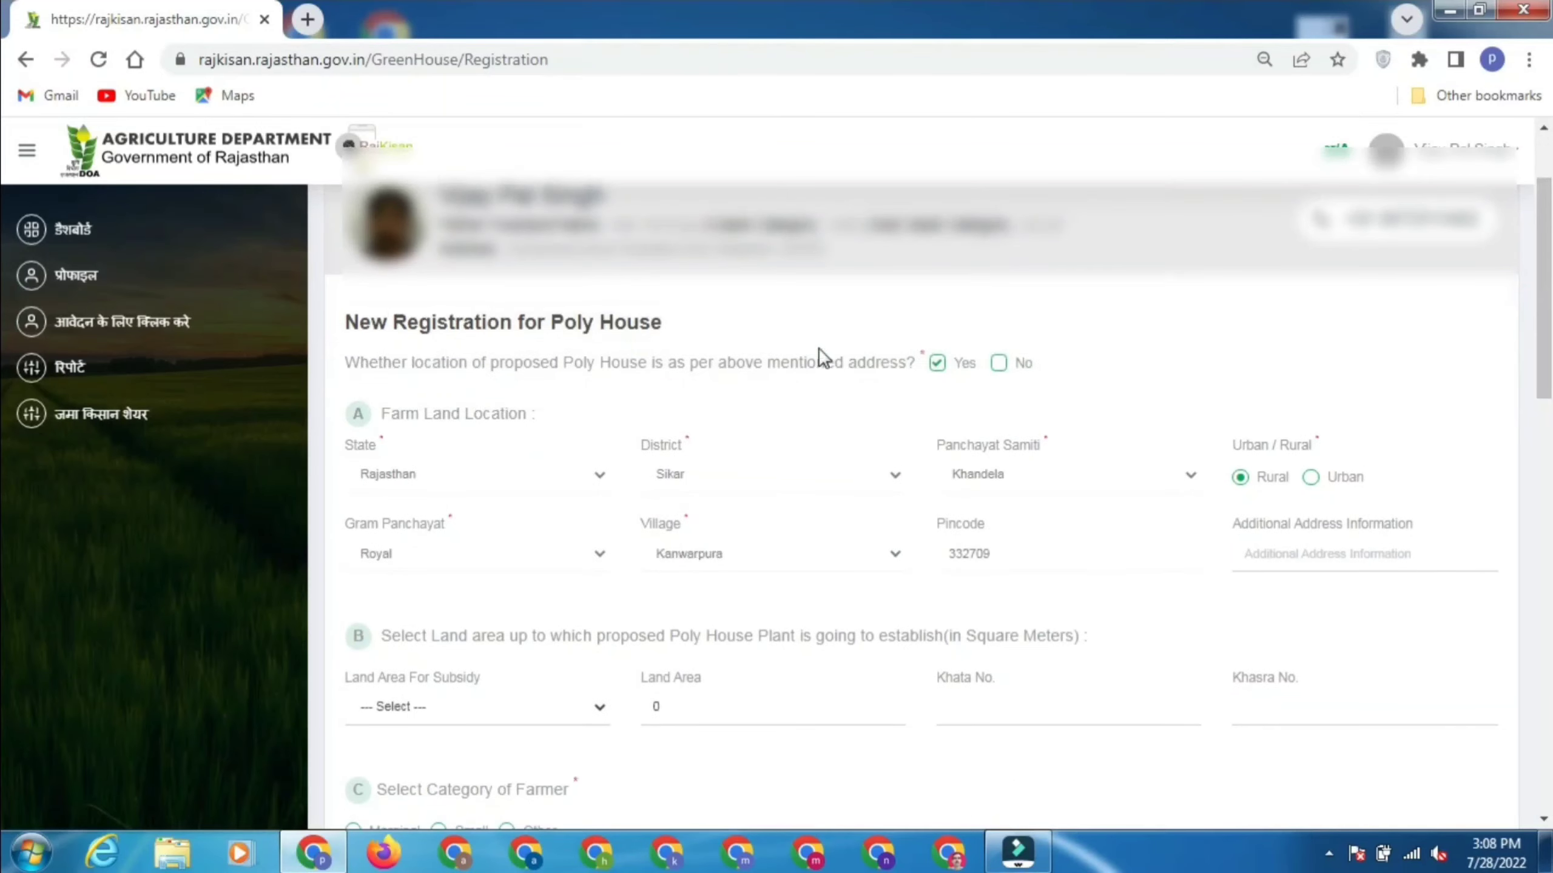
left_click_drag(768, 362, 876, 373)
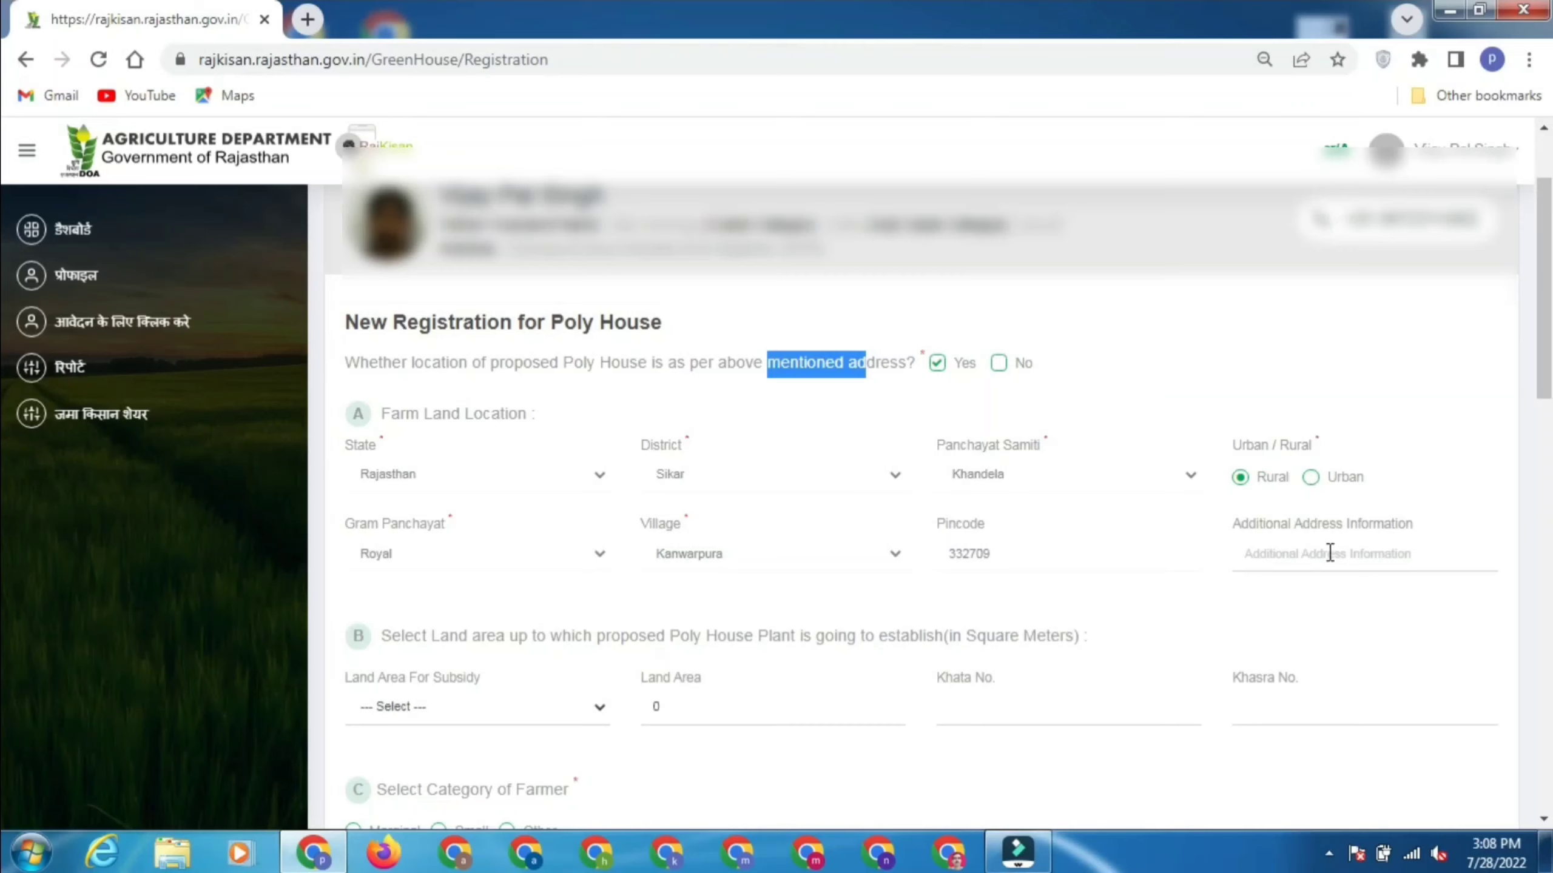
left_click_drag(1548, 379, 1532, 467)
scroll(1531, 467, "up", 3)
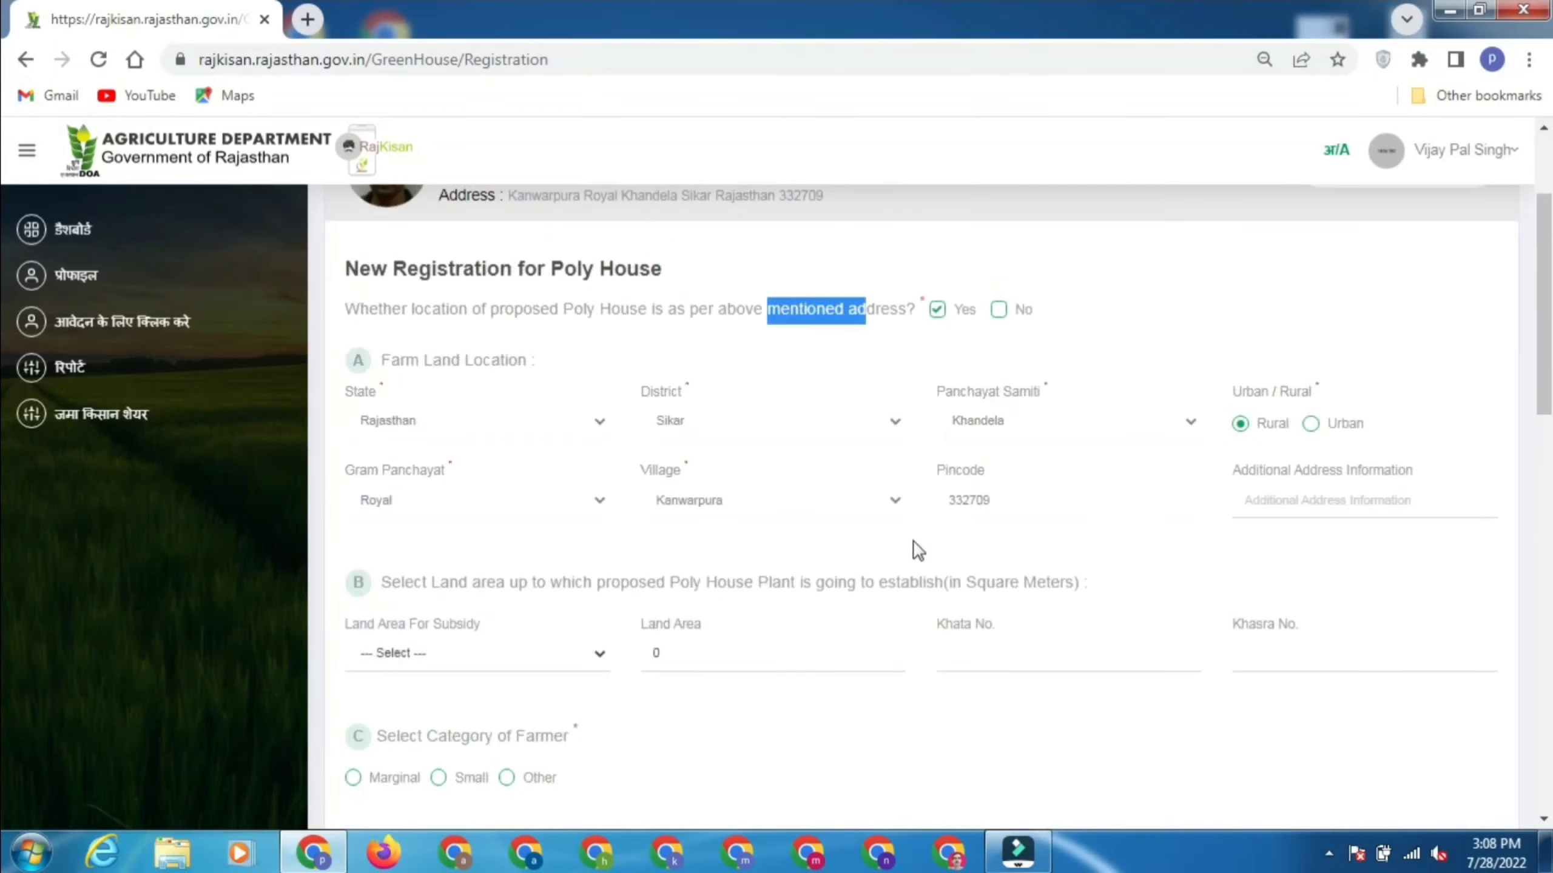
Set subsidy land area to 4048 sqm. (92mX44m), Khata No. 425 and Khasra No. 25
left_click(561, 661)
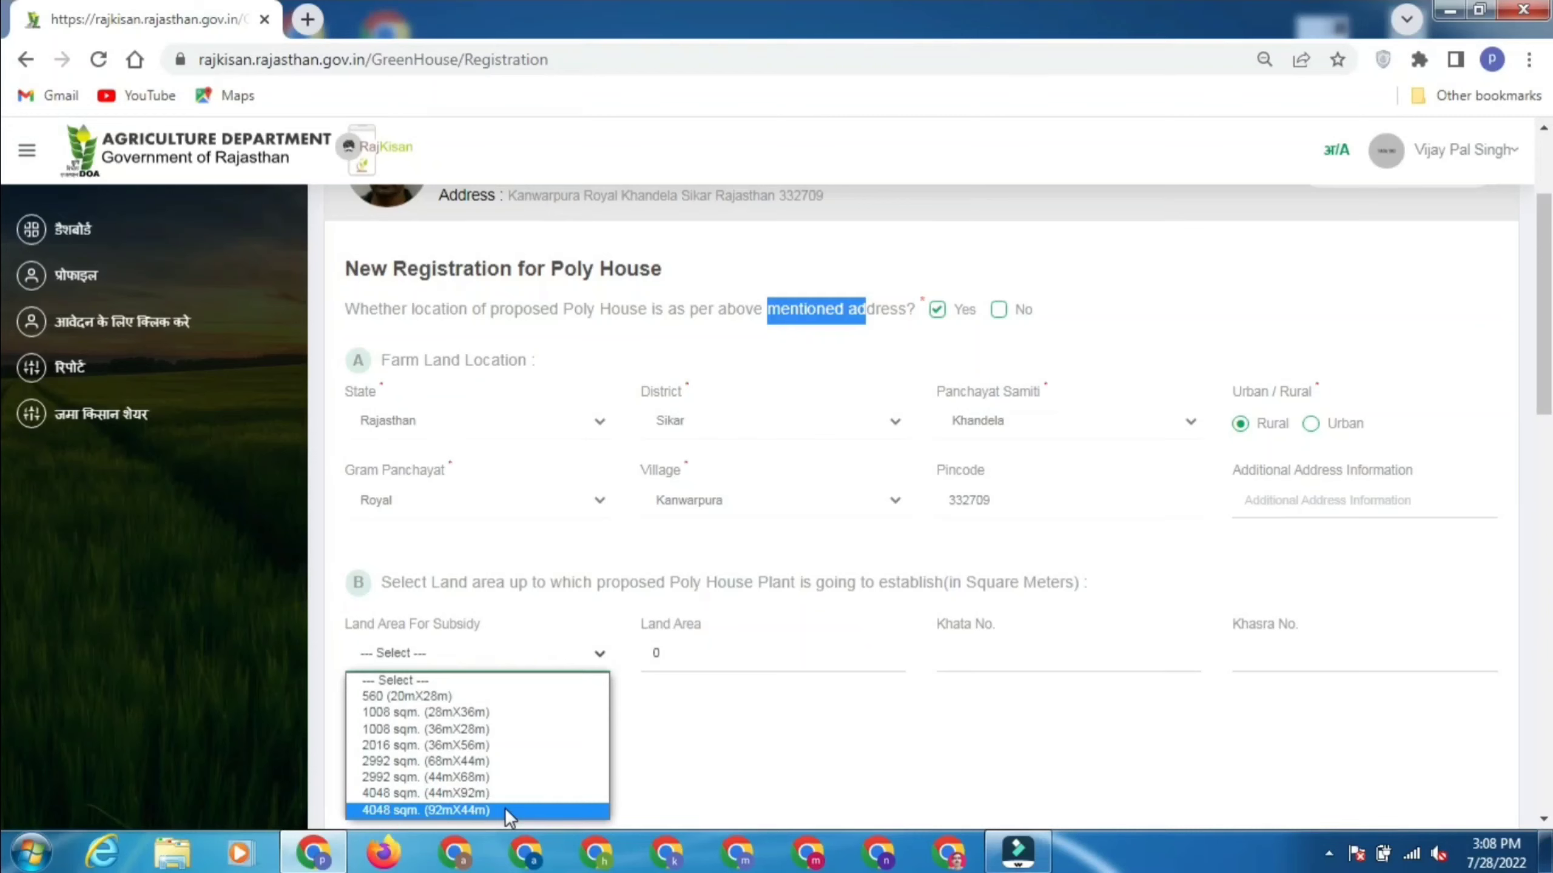
left_click(505, 808)
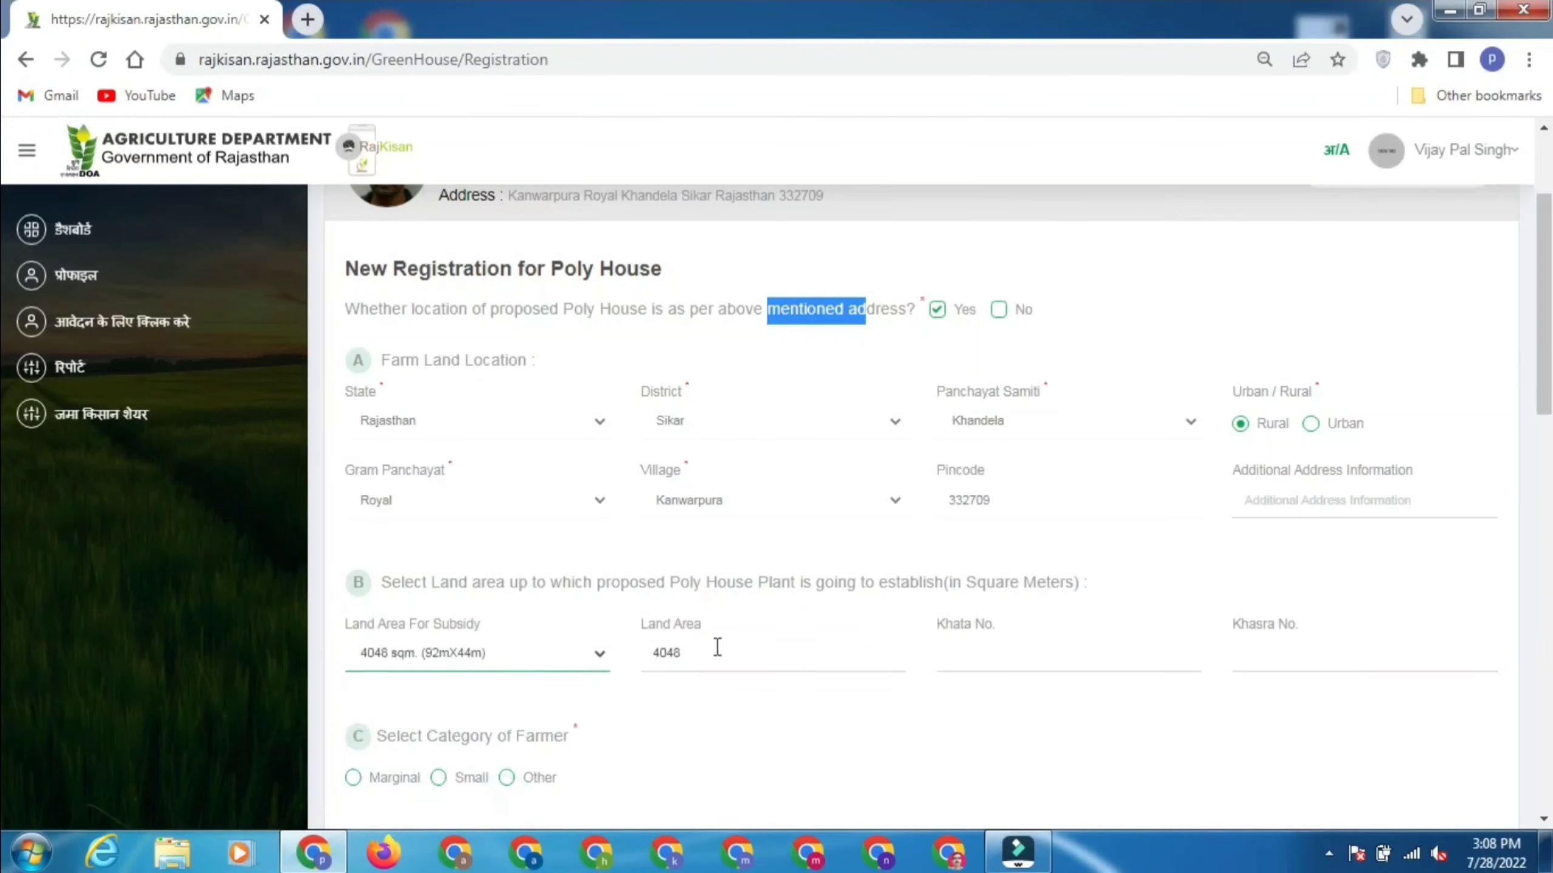
left_click(999, 662)
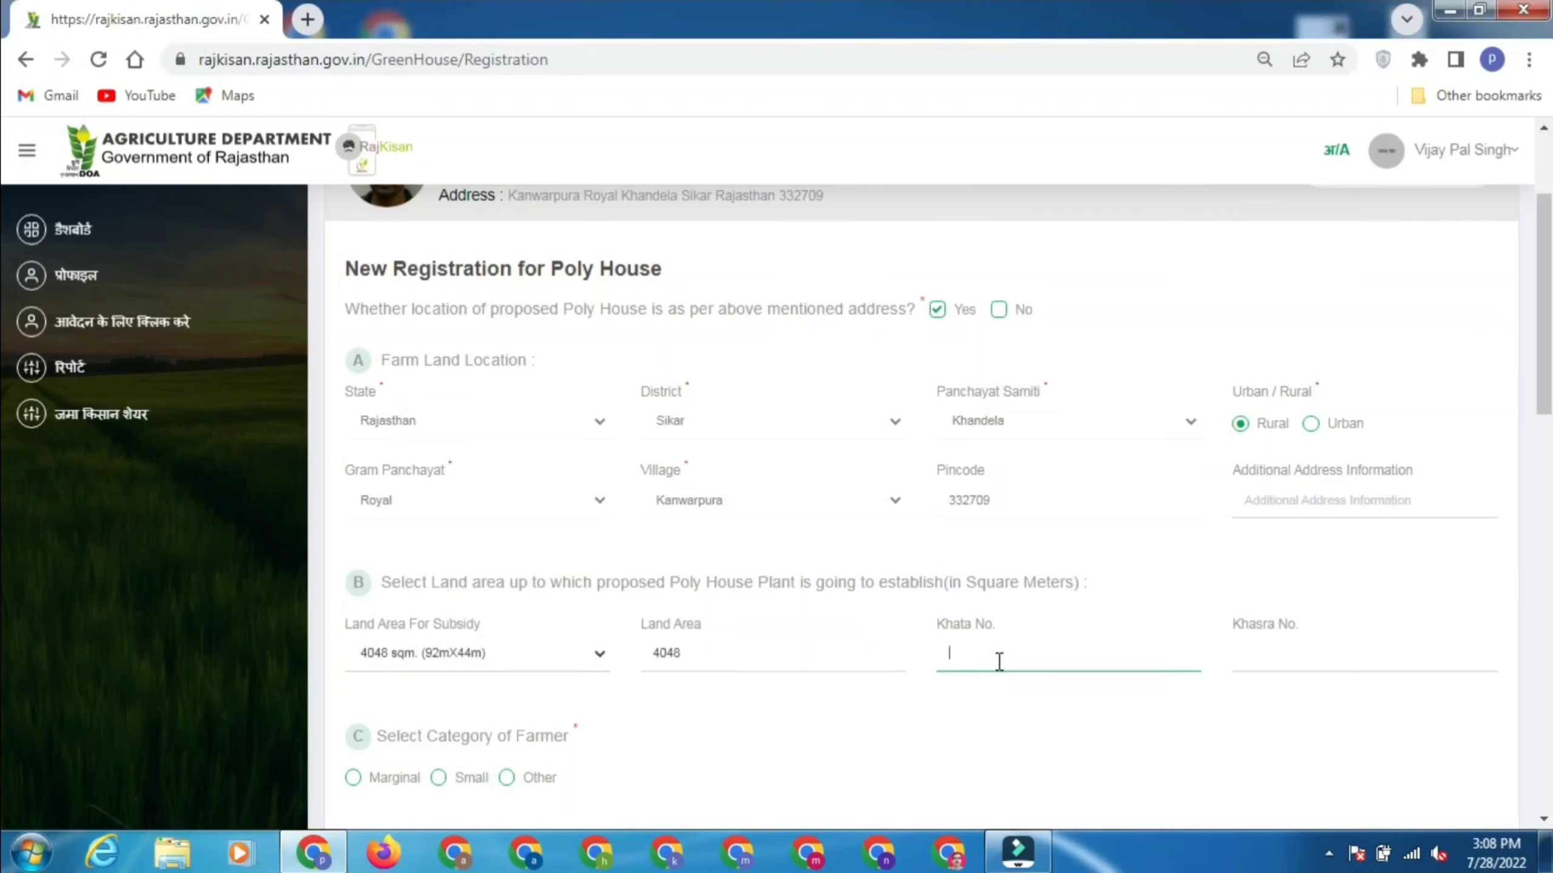
type("425")
key("Tab")
type("25")
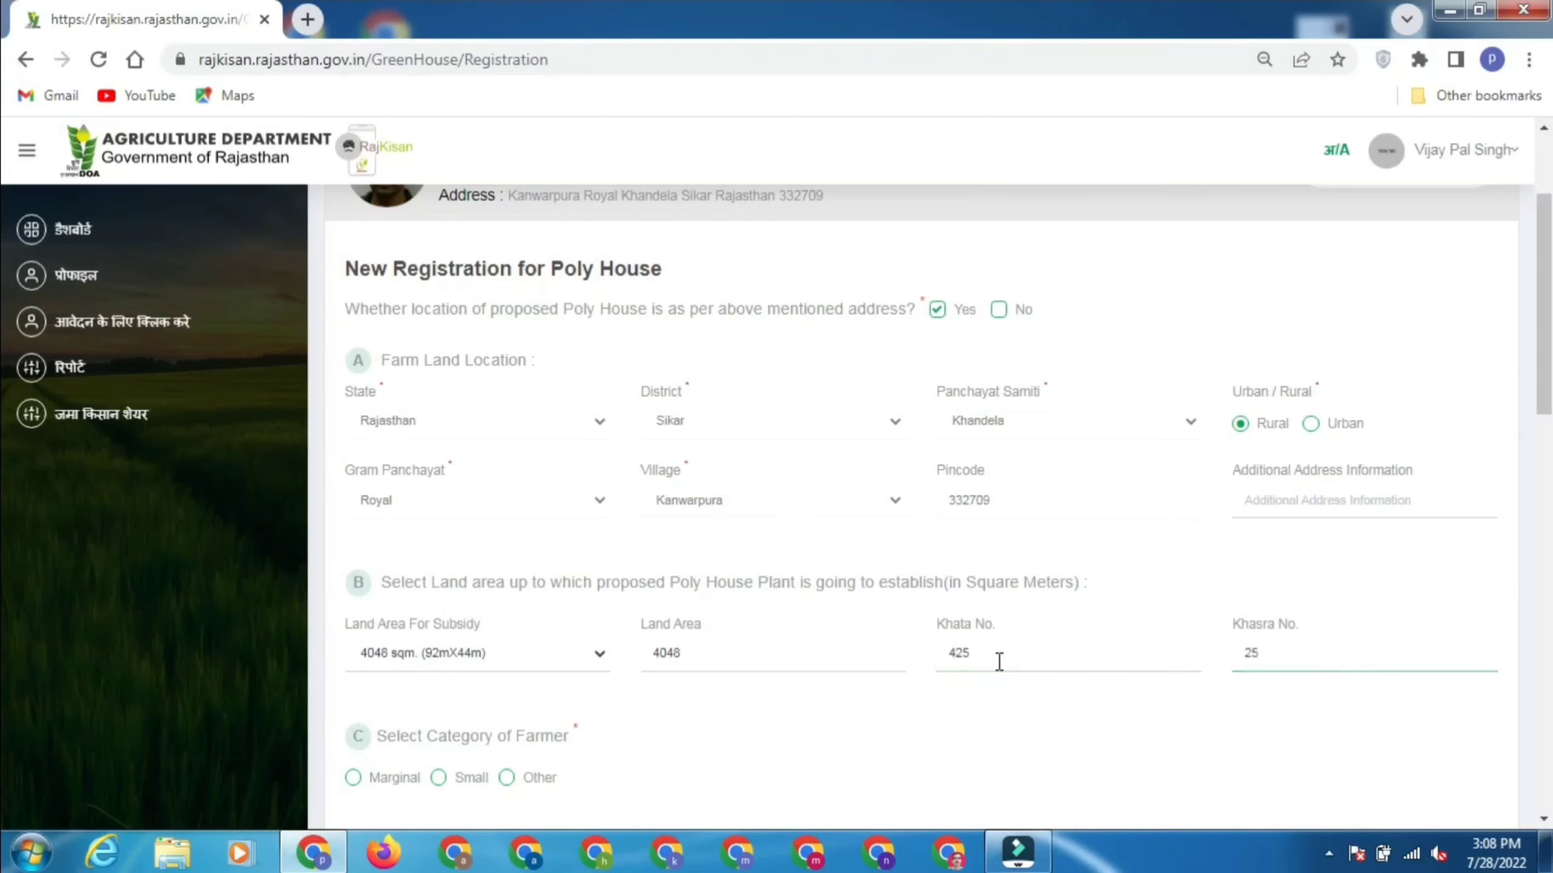
key("Tab")
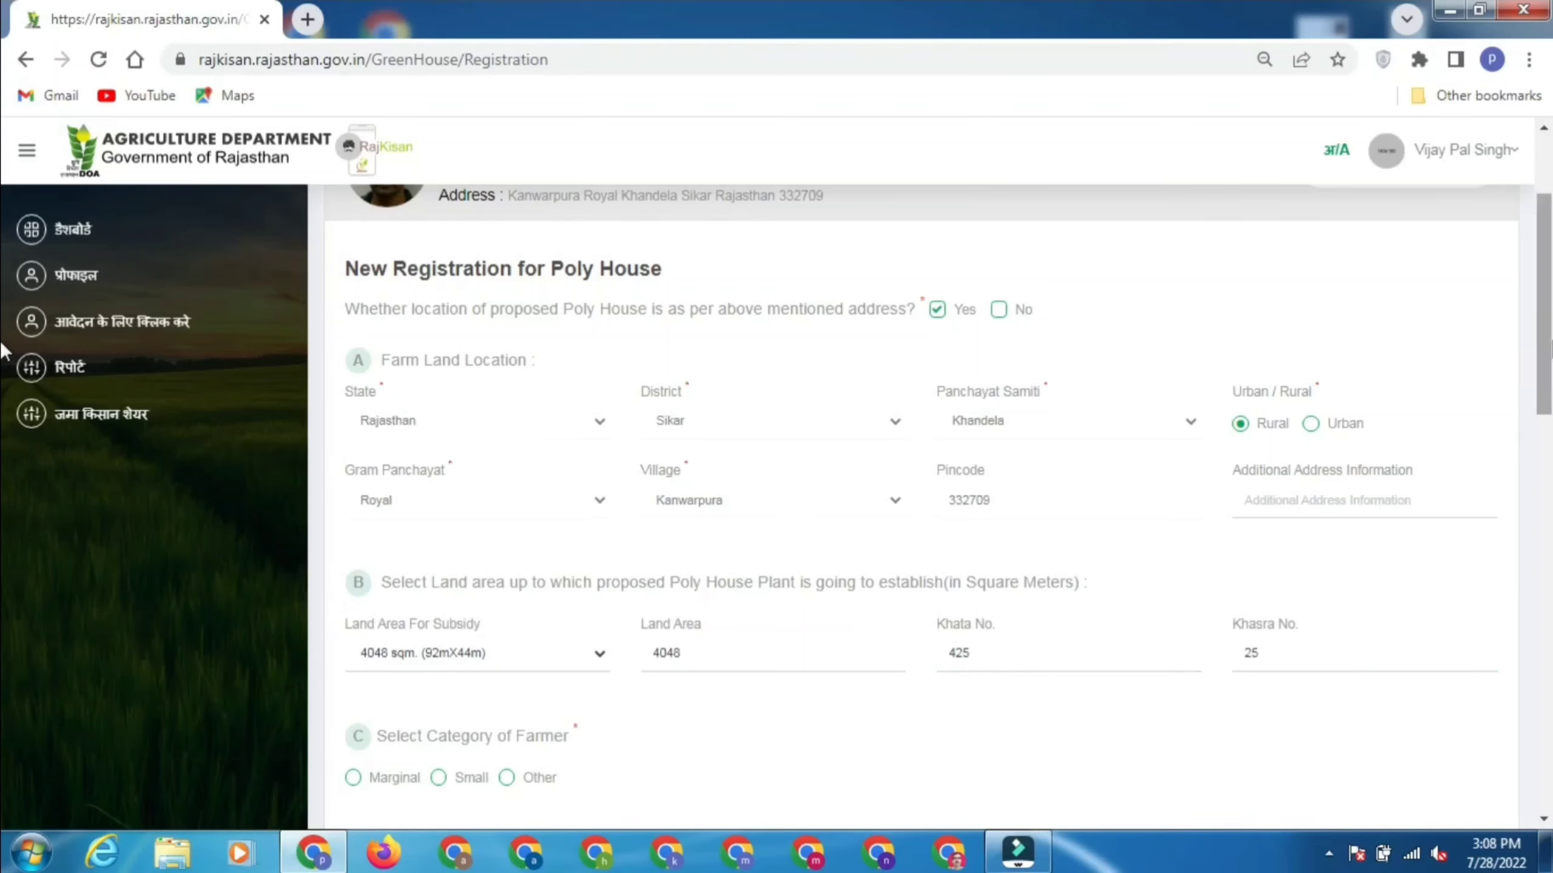
scroll(5, 352, "down", 8)
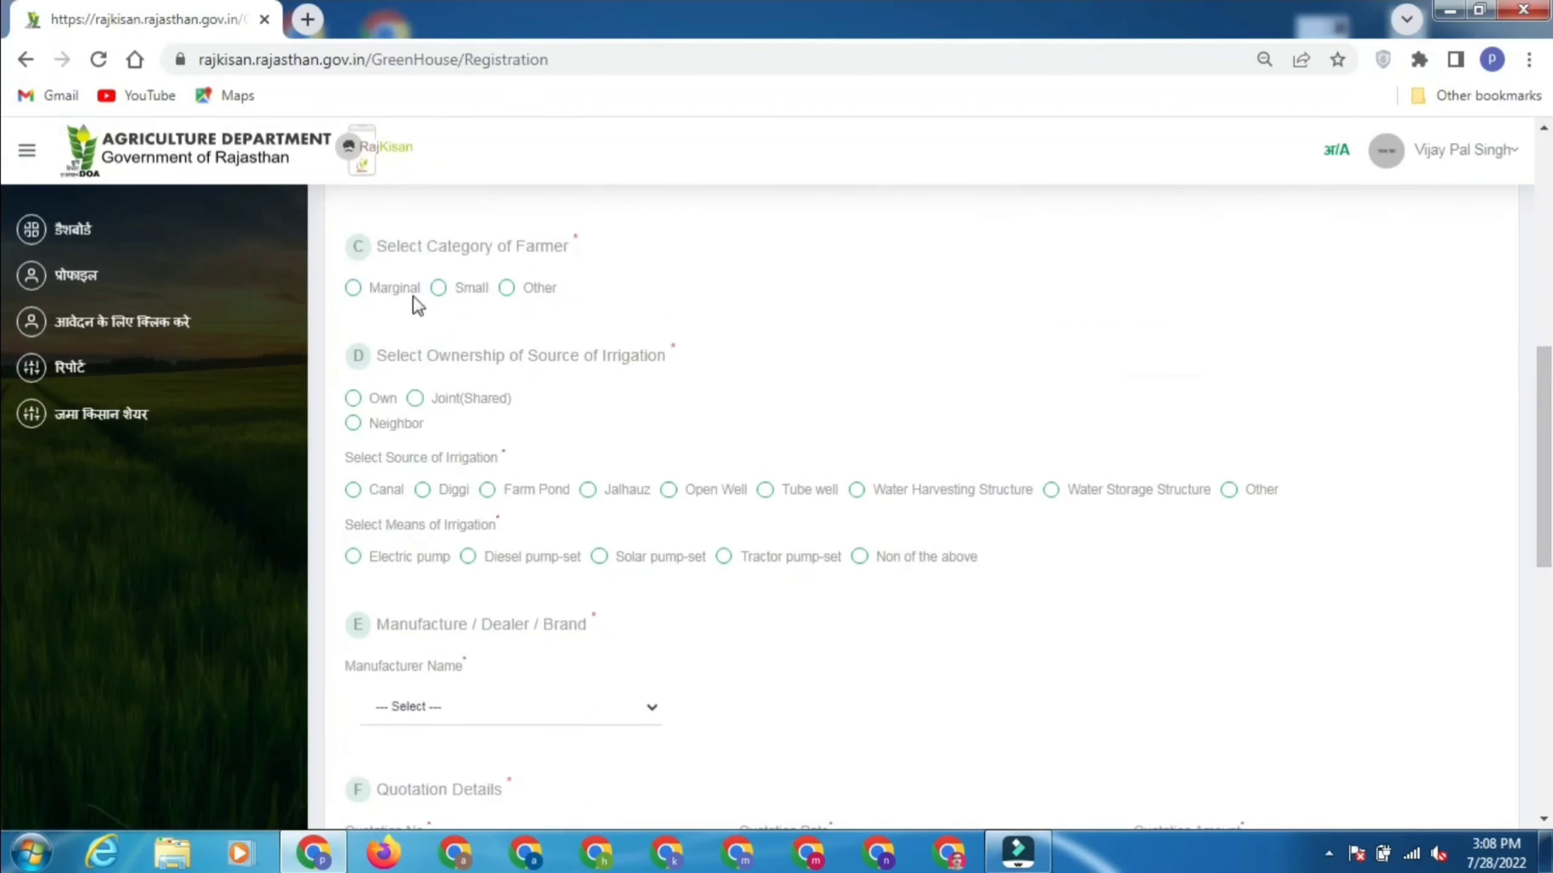
Mark the farmer category as Small and attach the jamabandi PDF as the certificate
left_click_drag(369, 284, 494, 291)
left_click(437, 288)
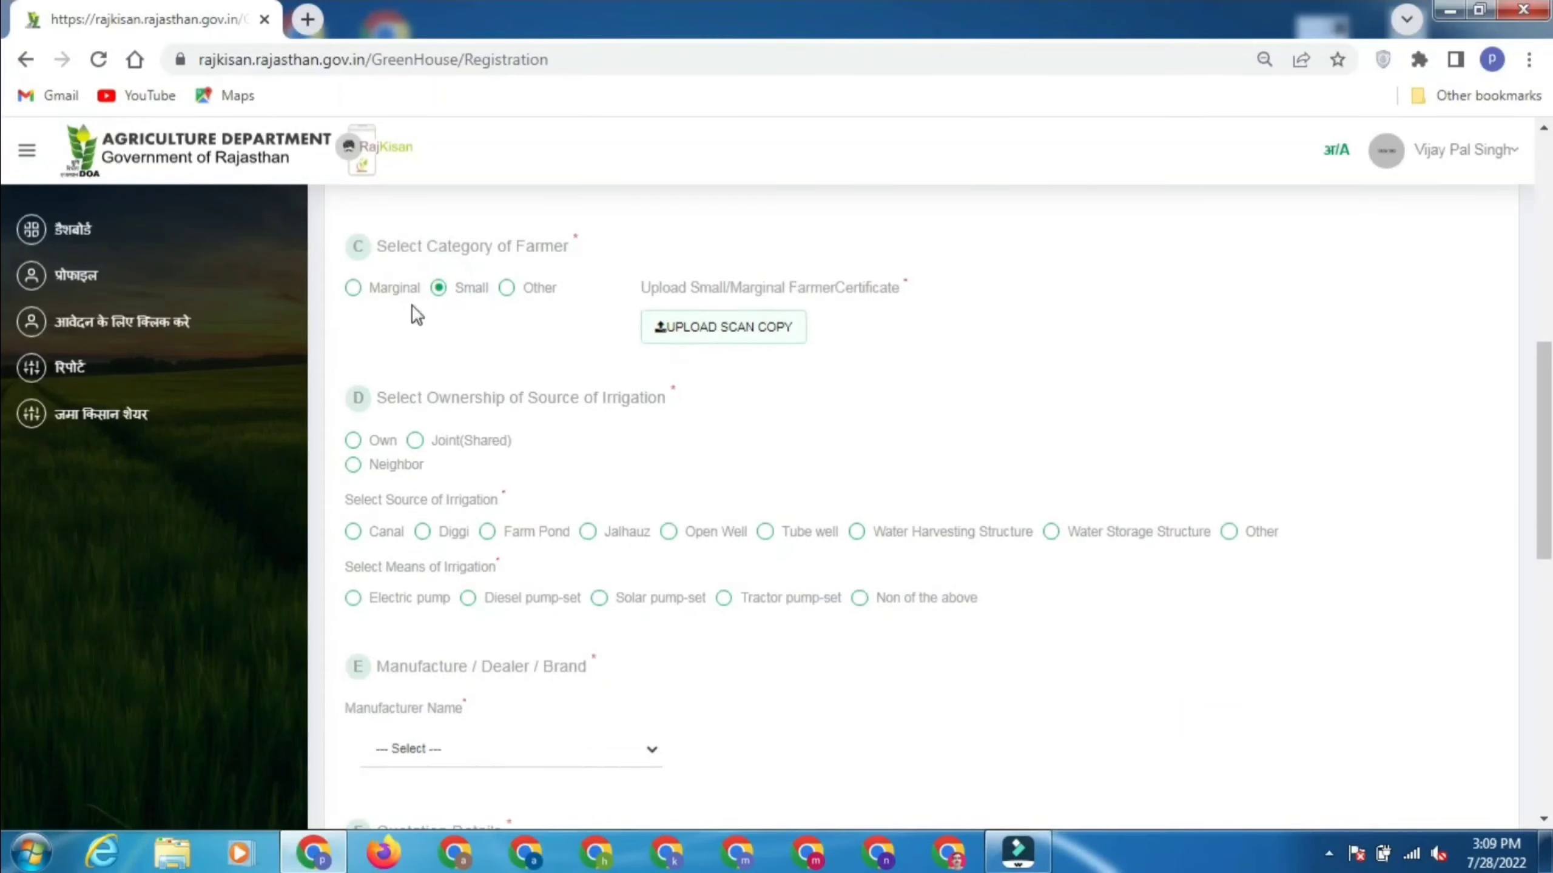
left_click(387, 290)
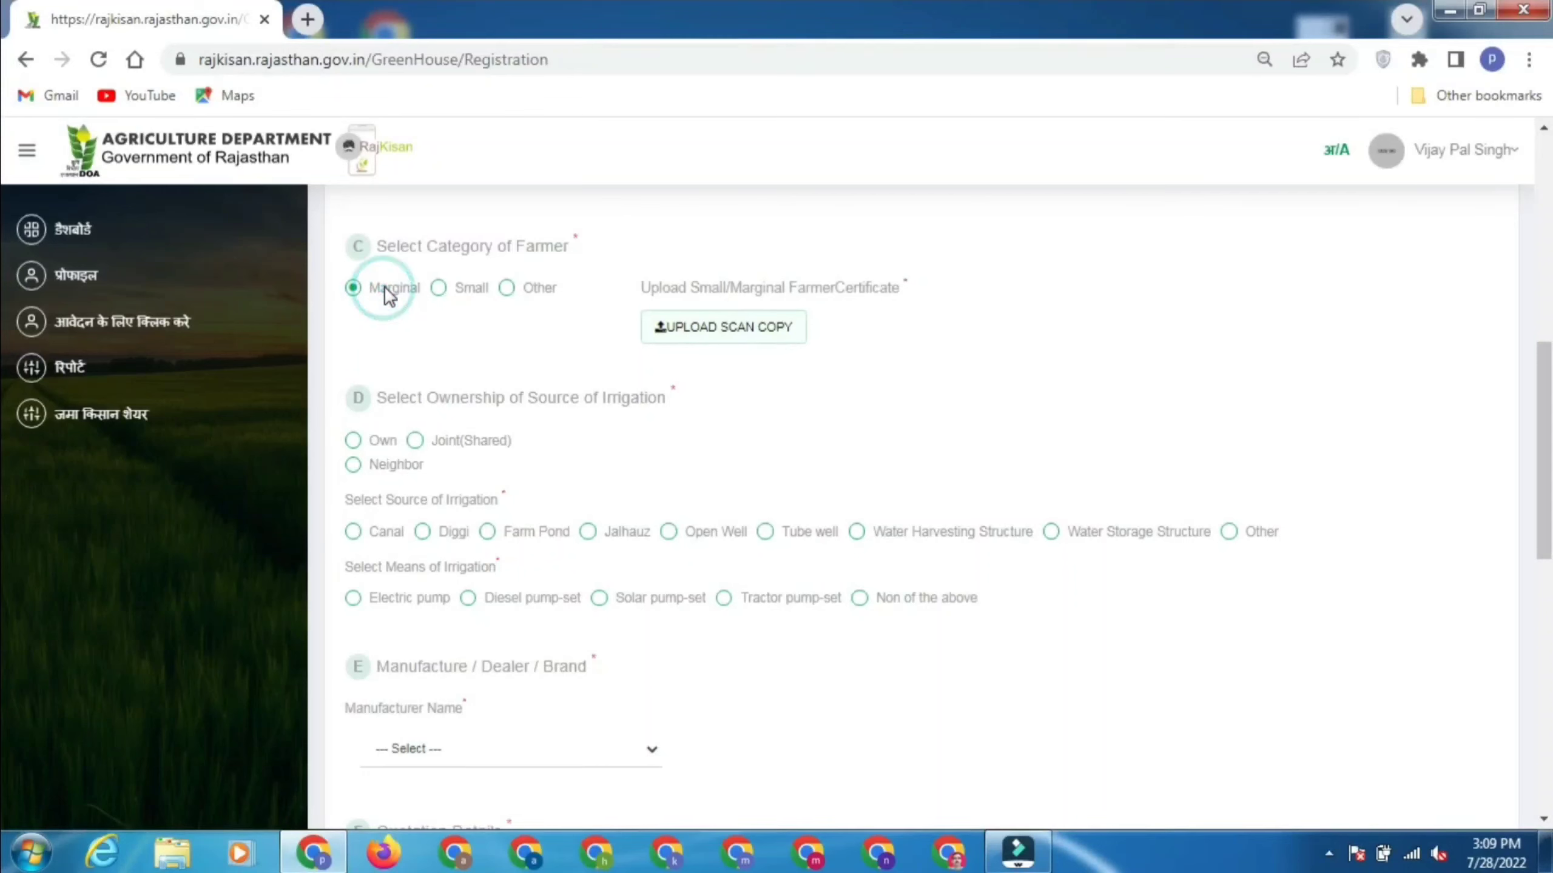
left_click(529, 291)
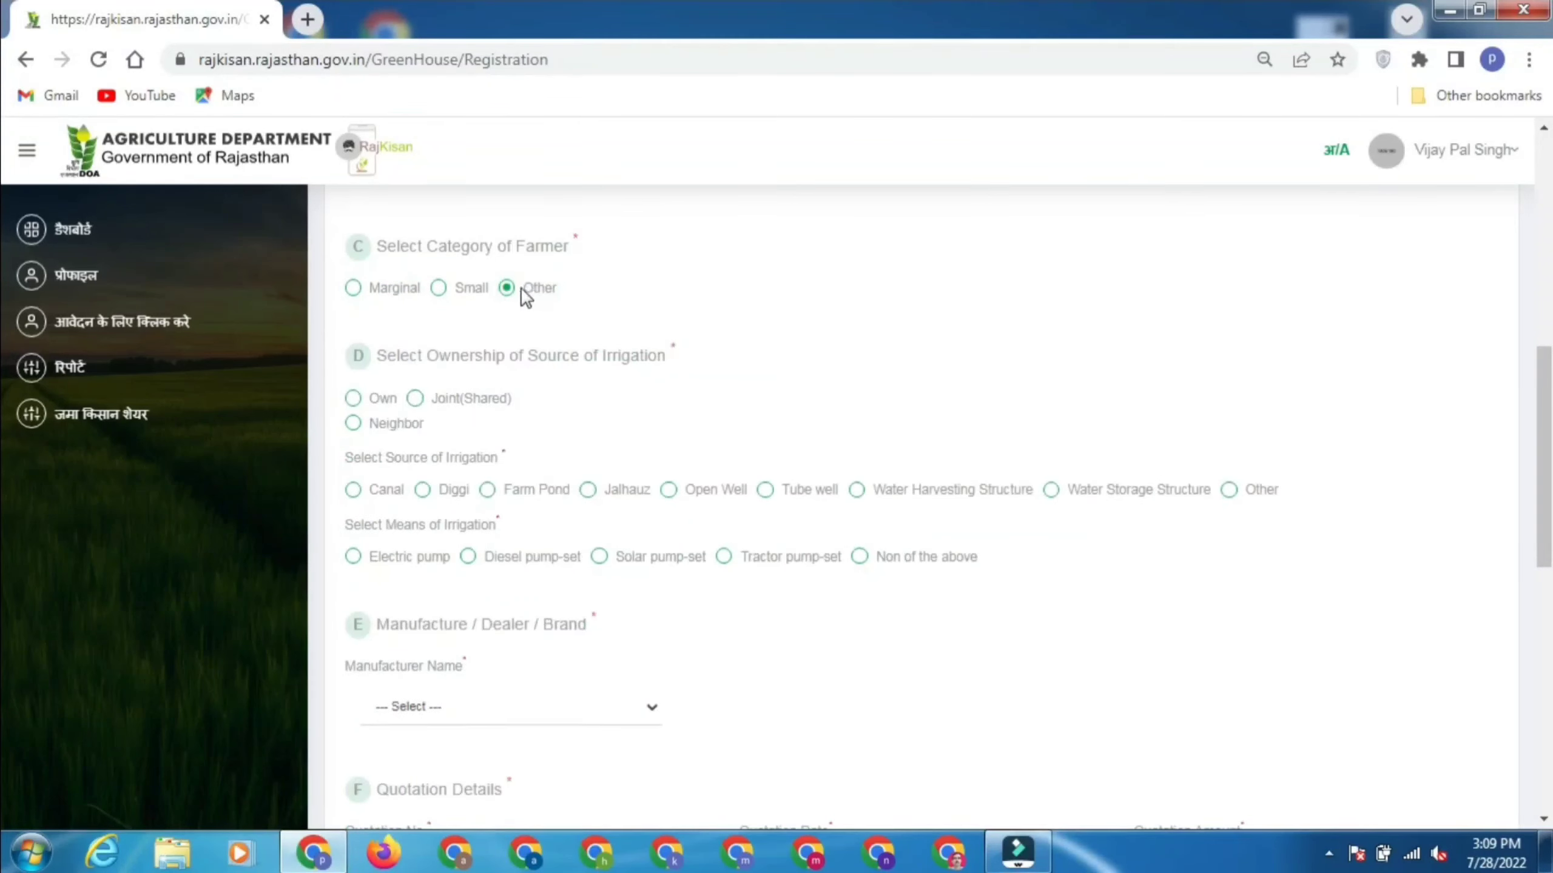
left_click(472, 288)
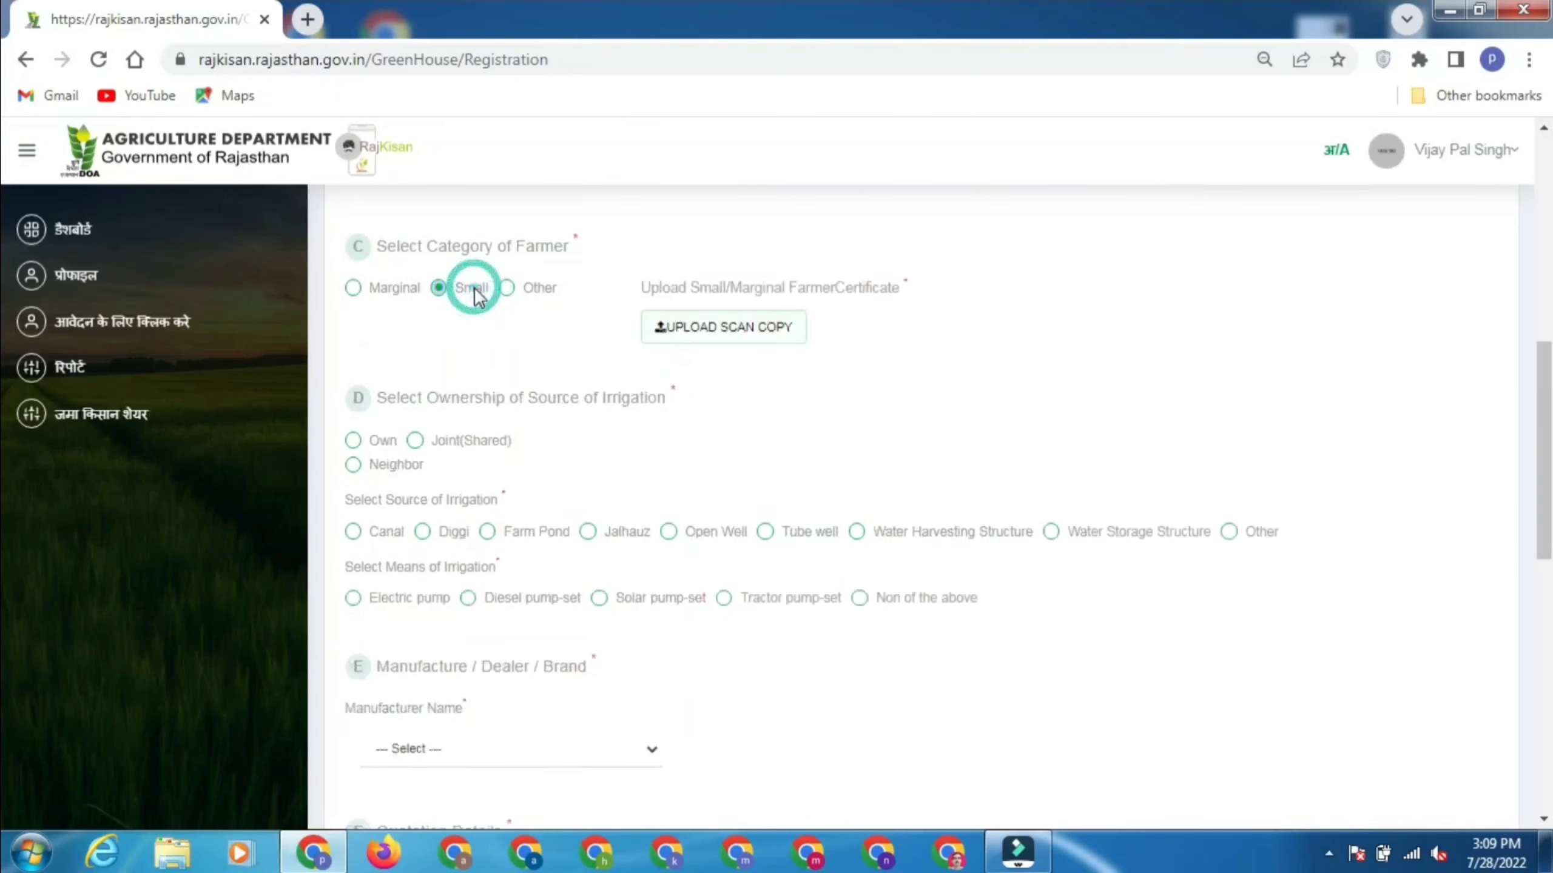
left_click(732, 330)
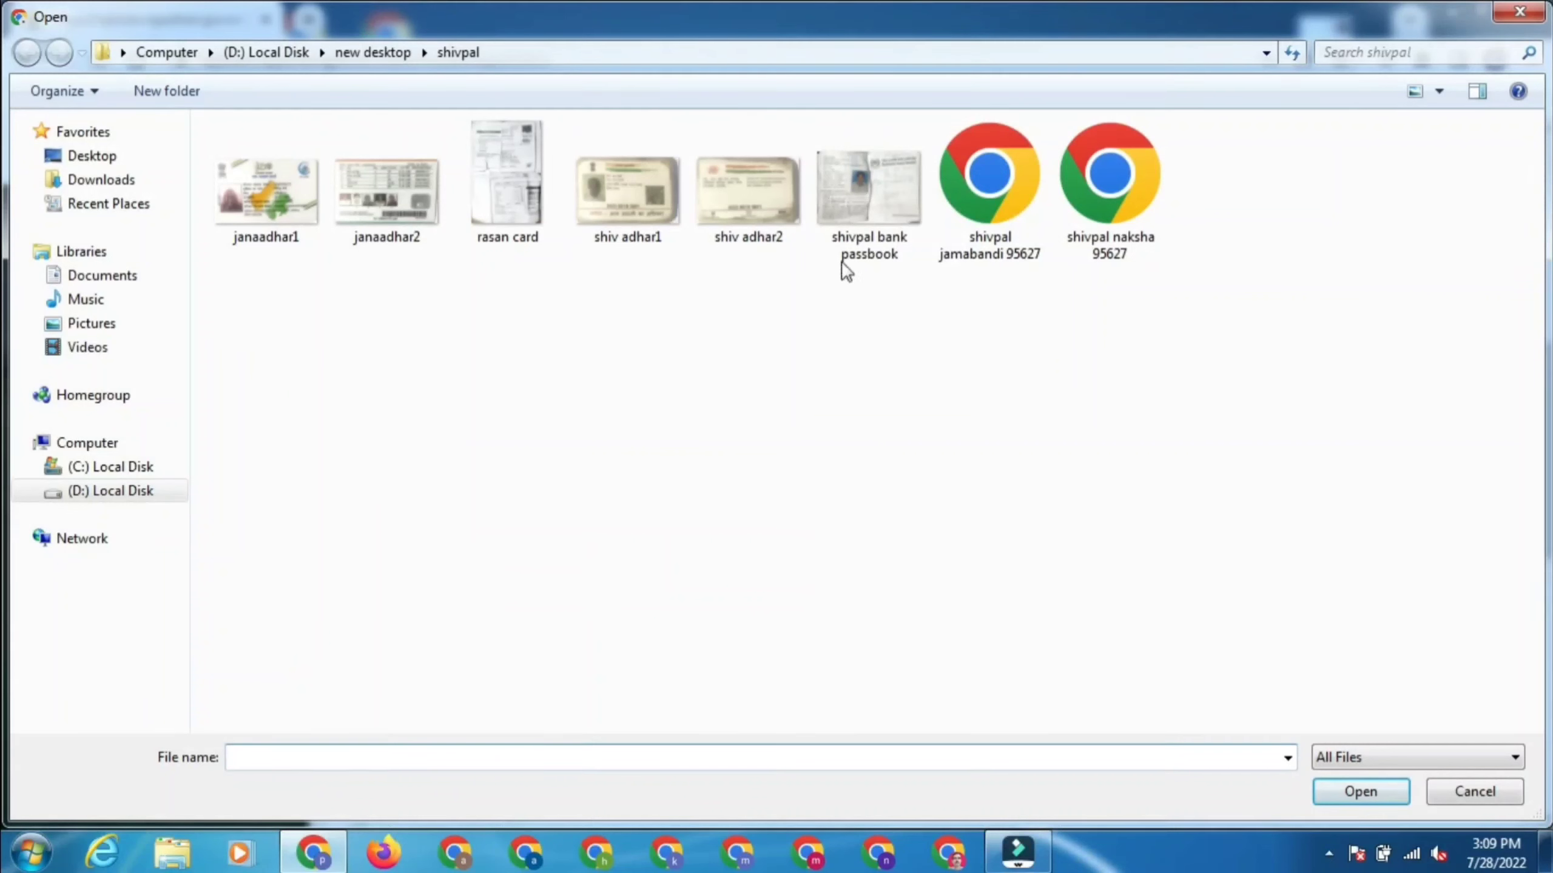
double_click(1003, 184)
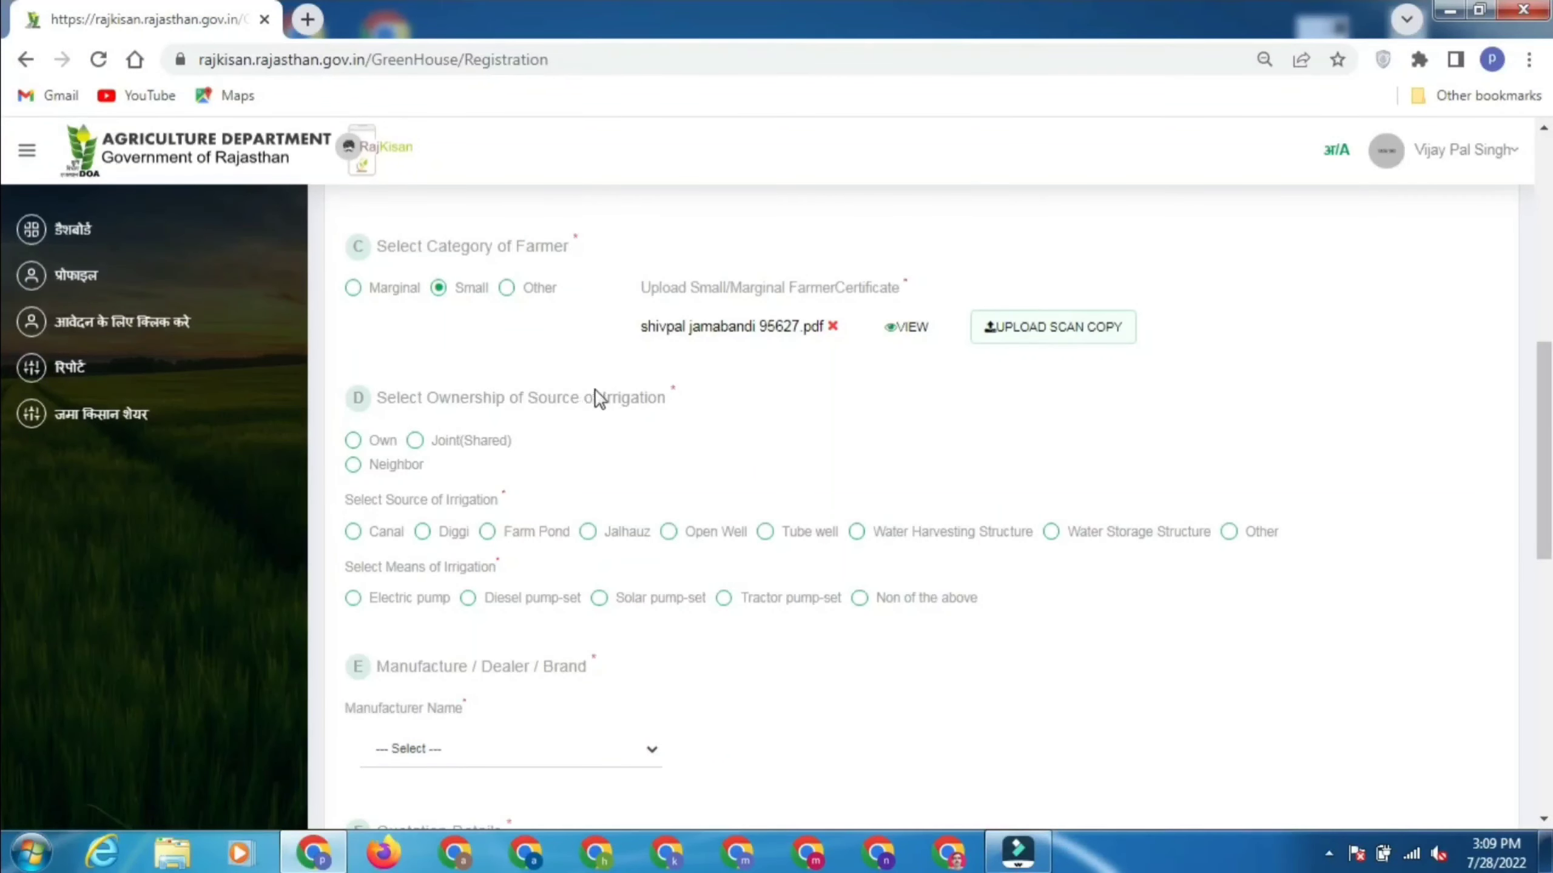
left_click_drag(581, 397, 683, 371)
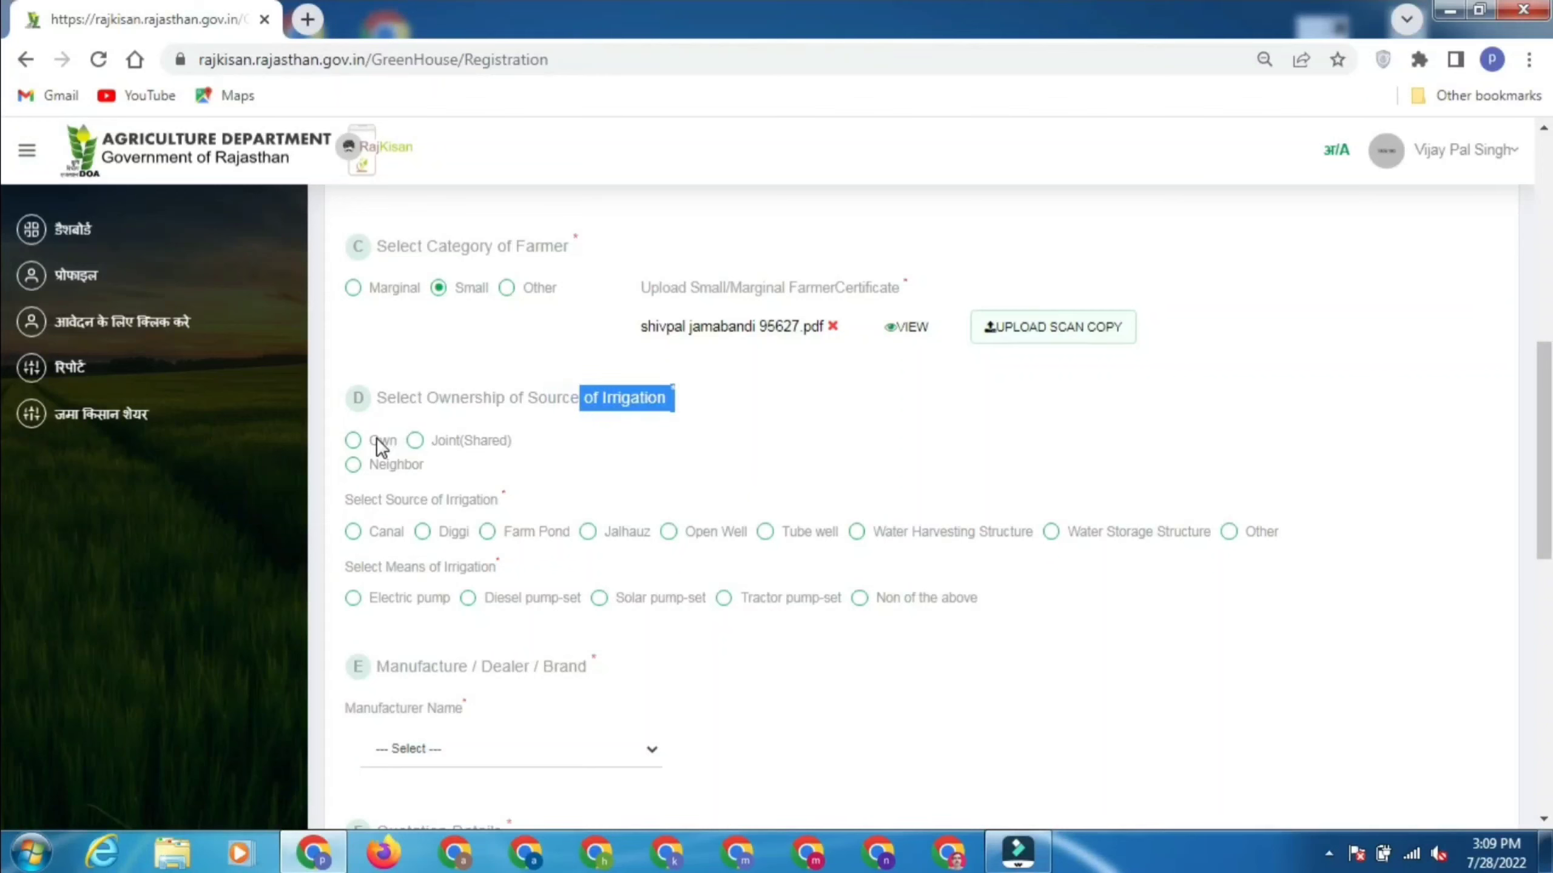
Set ownership of the irrigation source to Own
left_click_drag(439, 398, 575, 424)
left_click(574, 428)
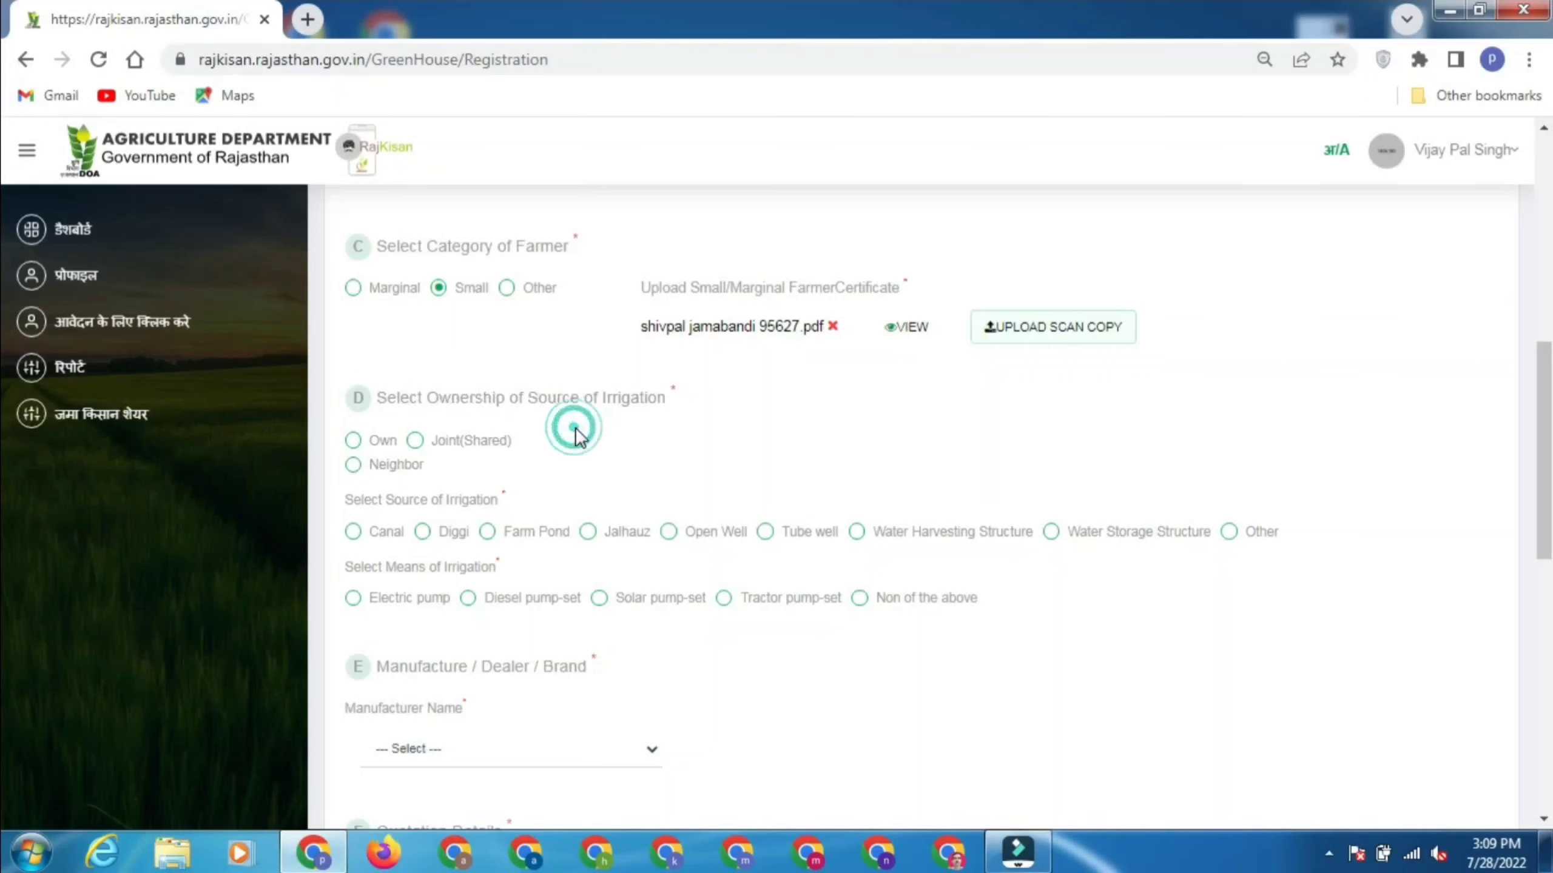
left_click(385, 443)
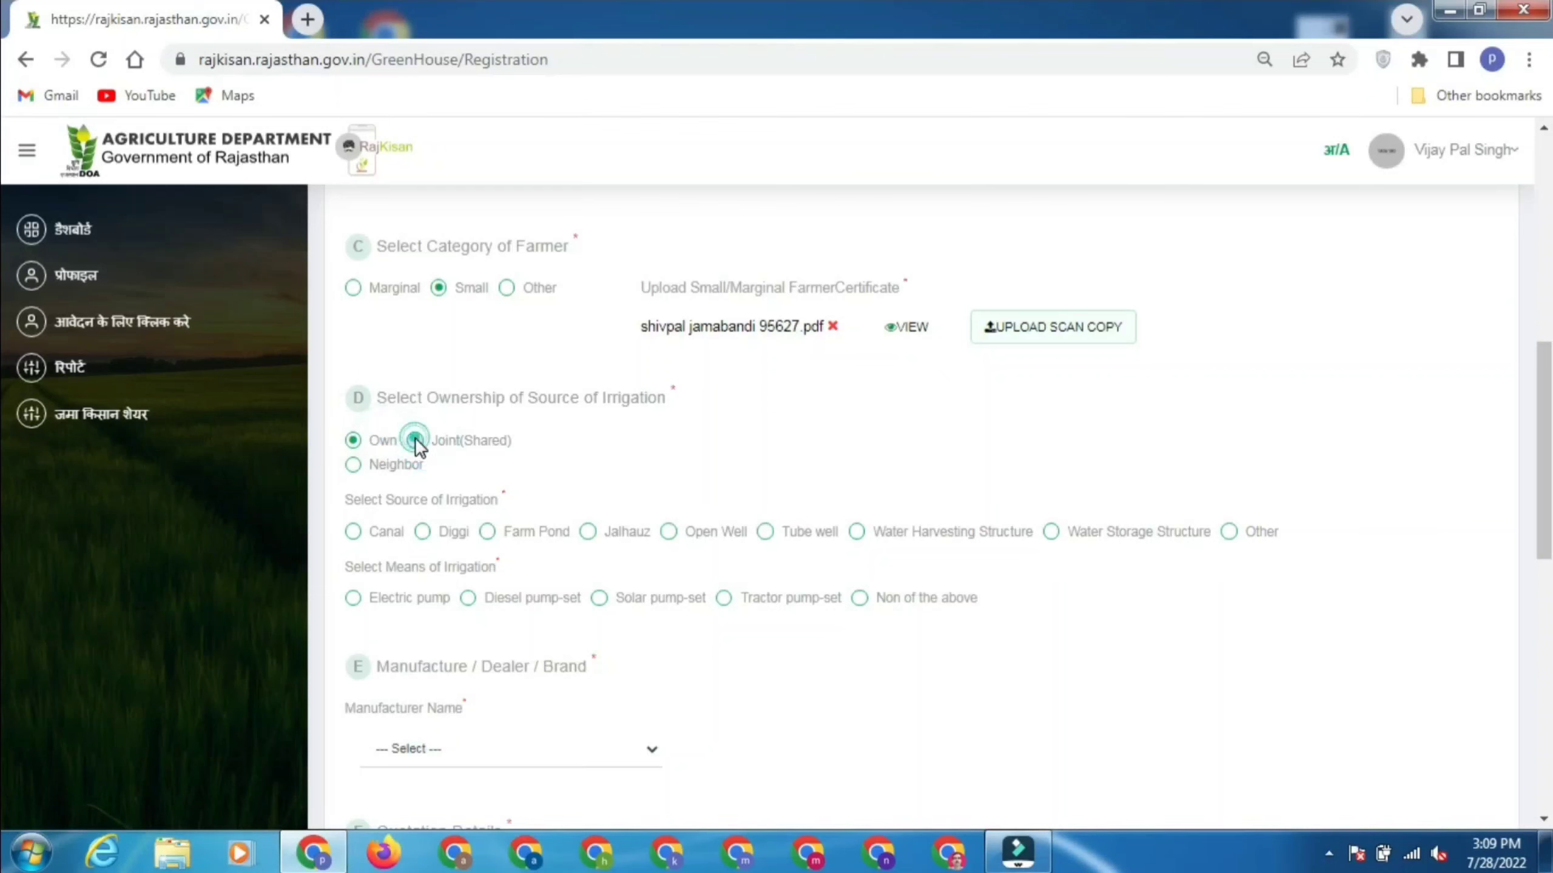
left_click(414, 441)
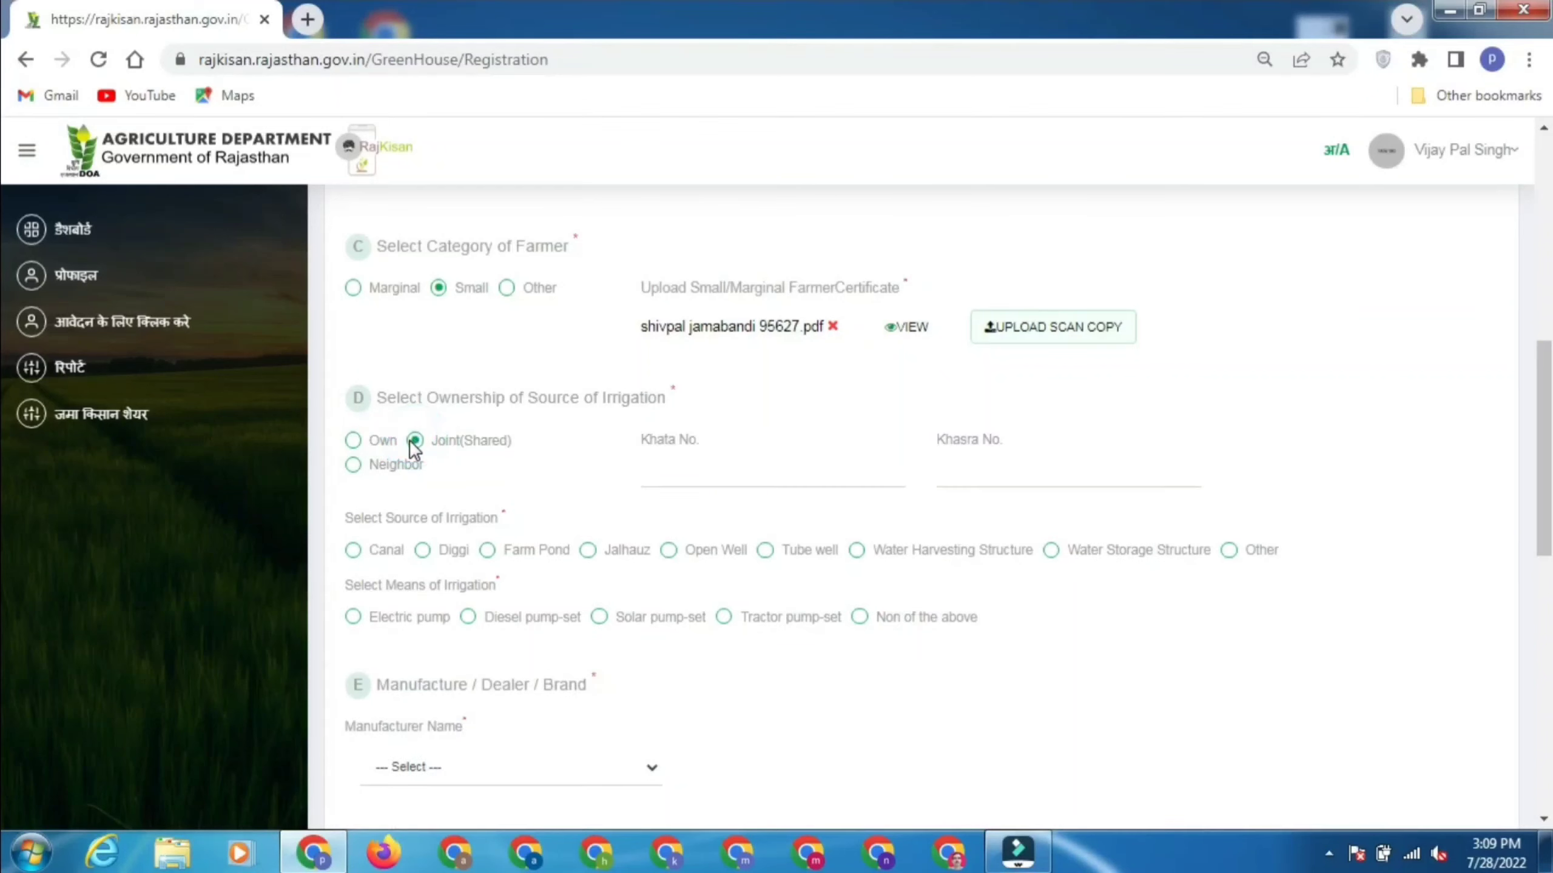
left_click(383, 466)
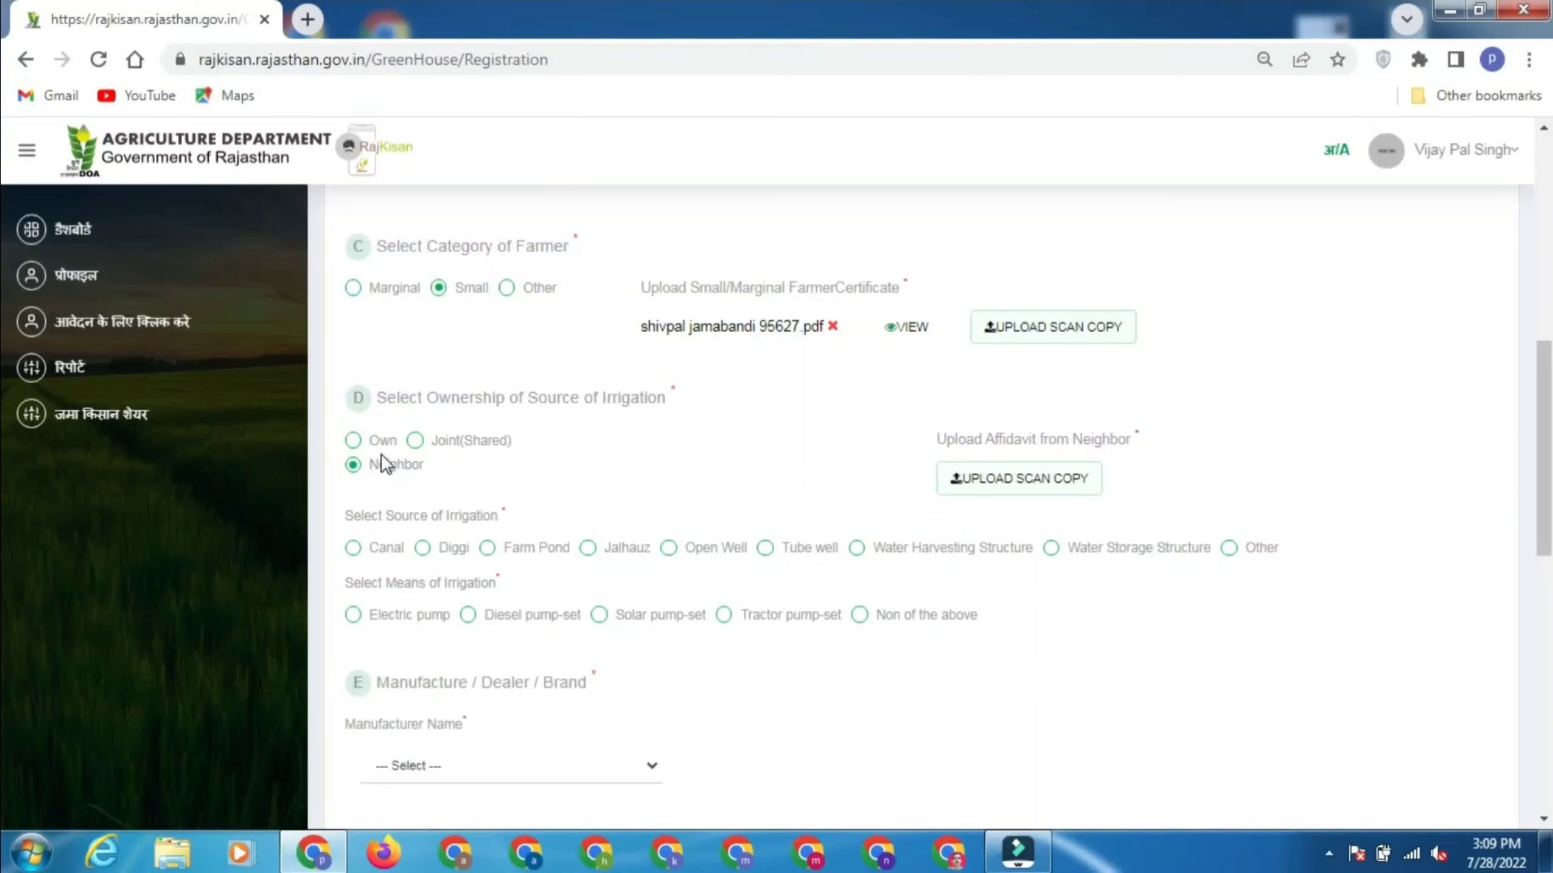
left_click(376, 441)
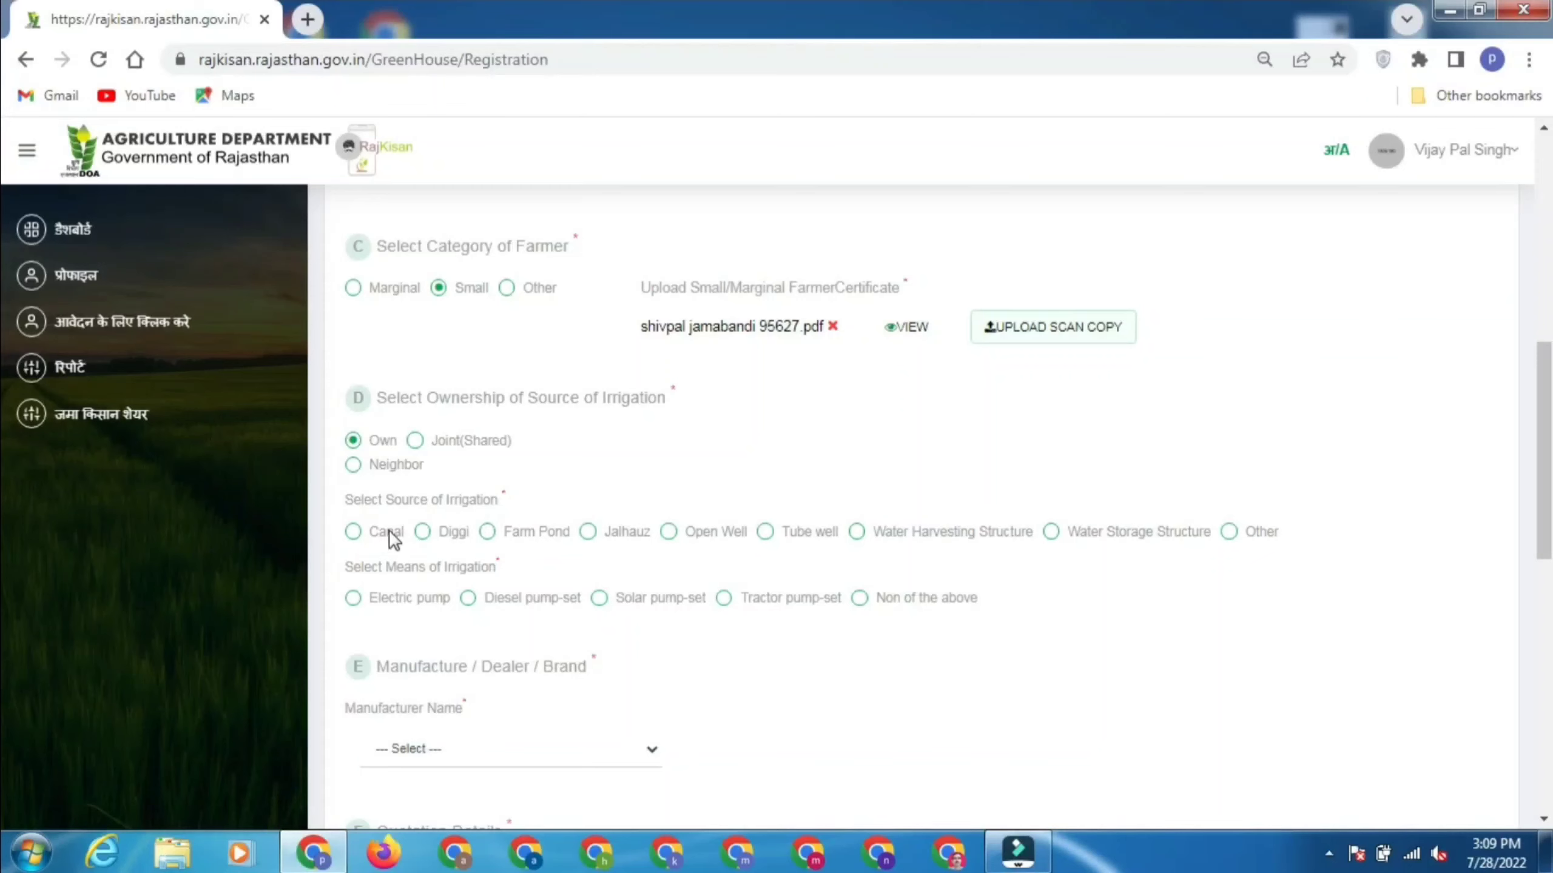
Choose Tube well as the source of irrigation
left_click(426, 534)
left_click(492, 532)
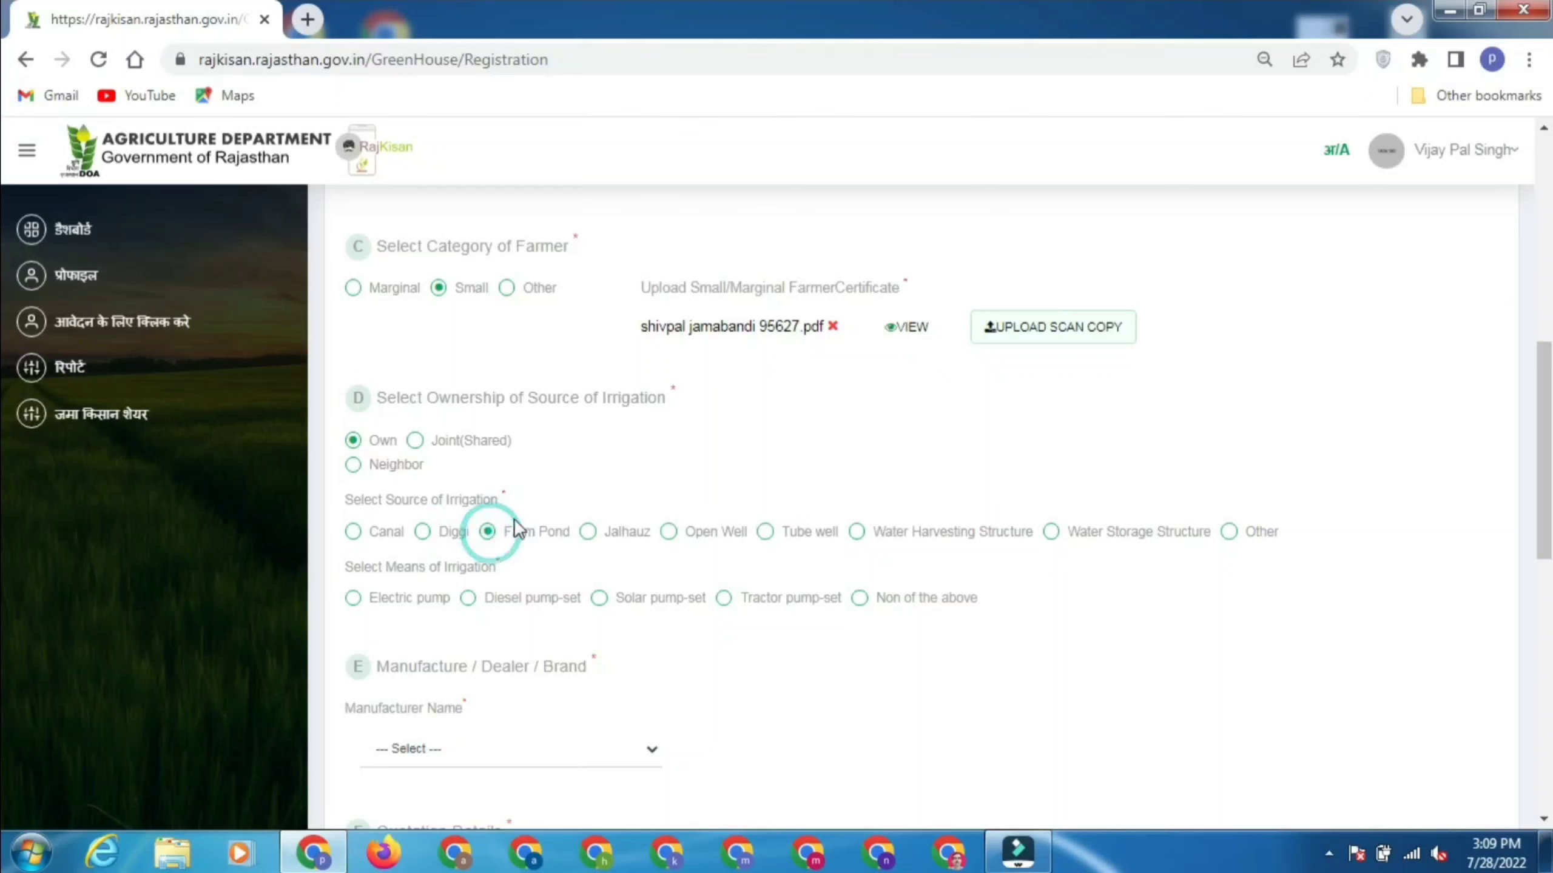
left_click(672, 535)
left_click(769, 533)
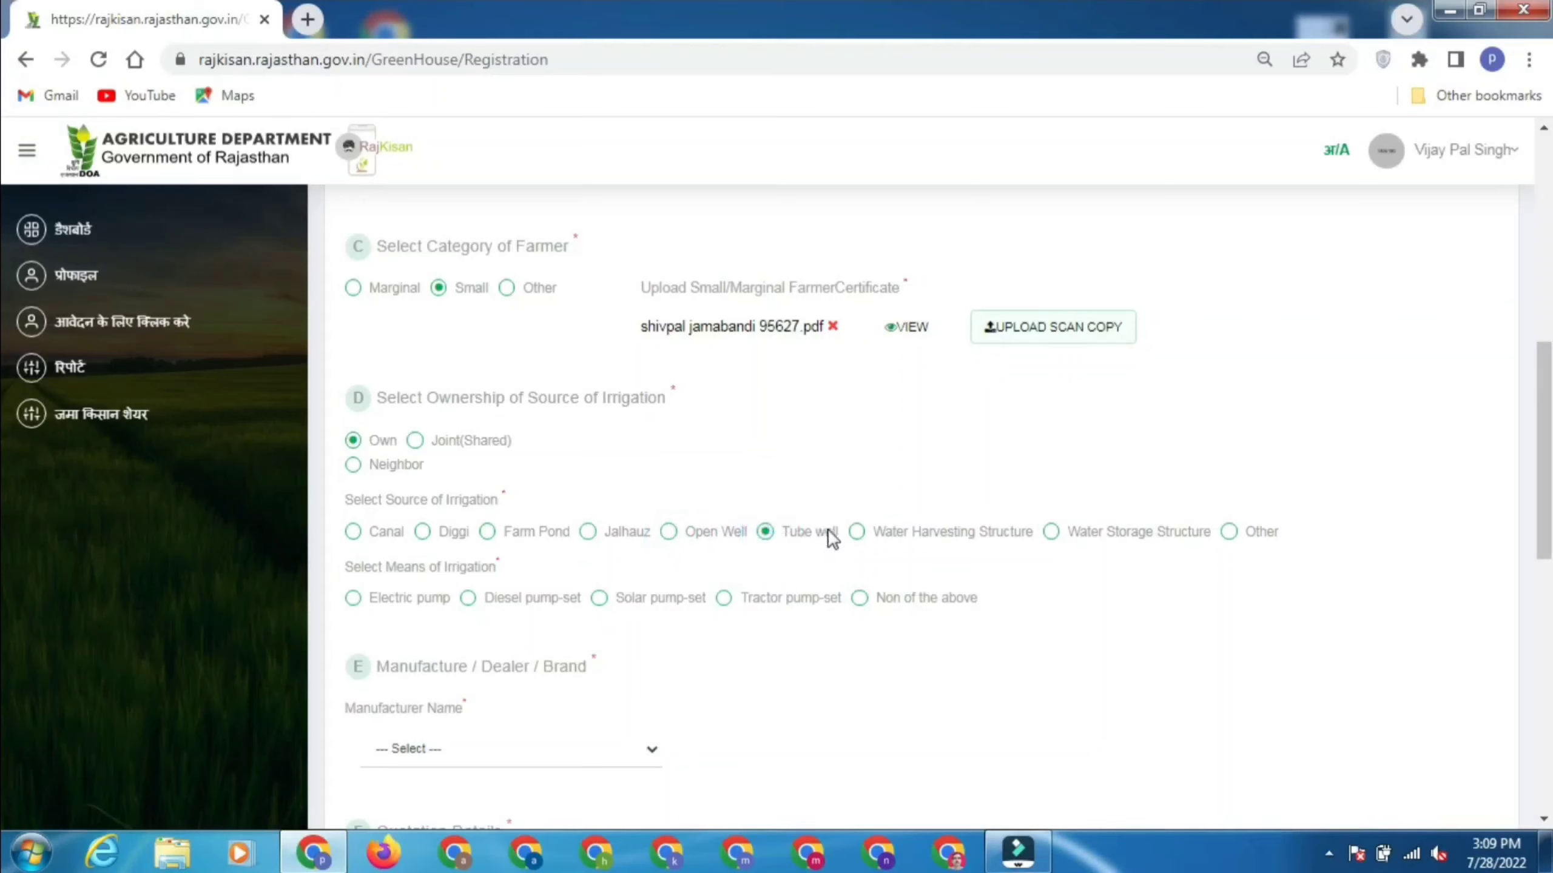
left_click(856, 534)
left_click(1052, 532)
left_click(765, 533)
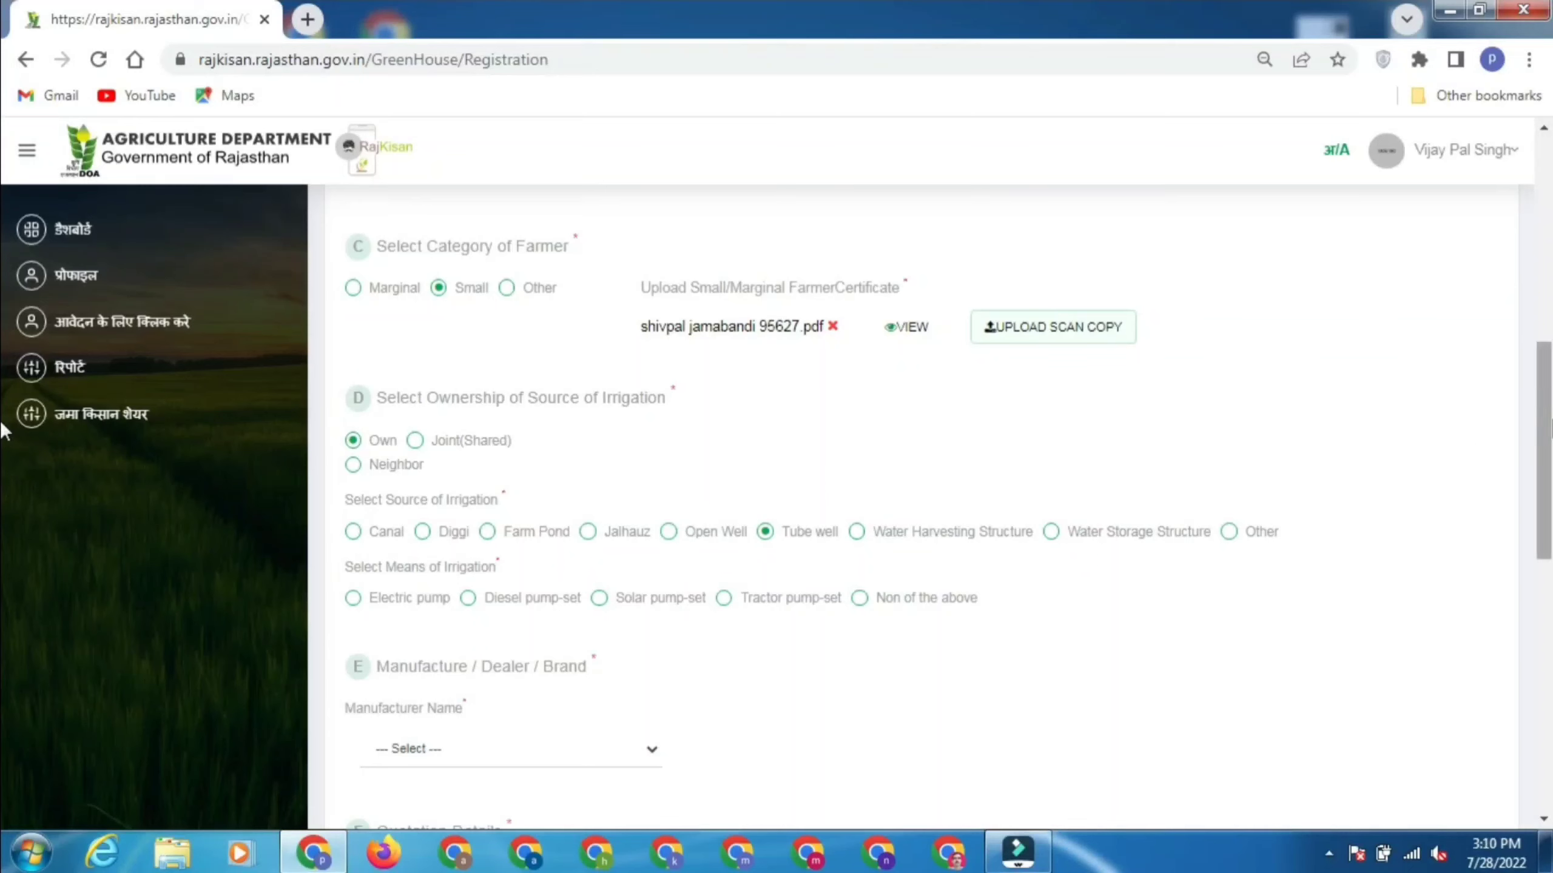
Select Electric pump as the means of irrigation
scroll(795, 428, "down", 2)
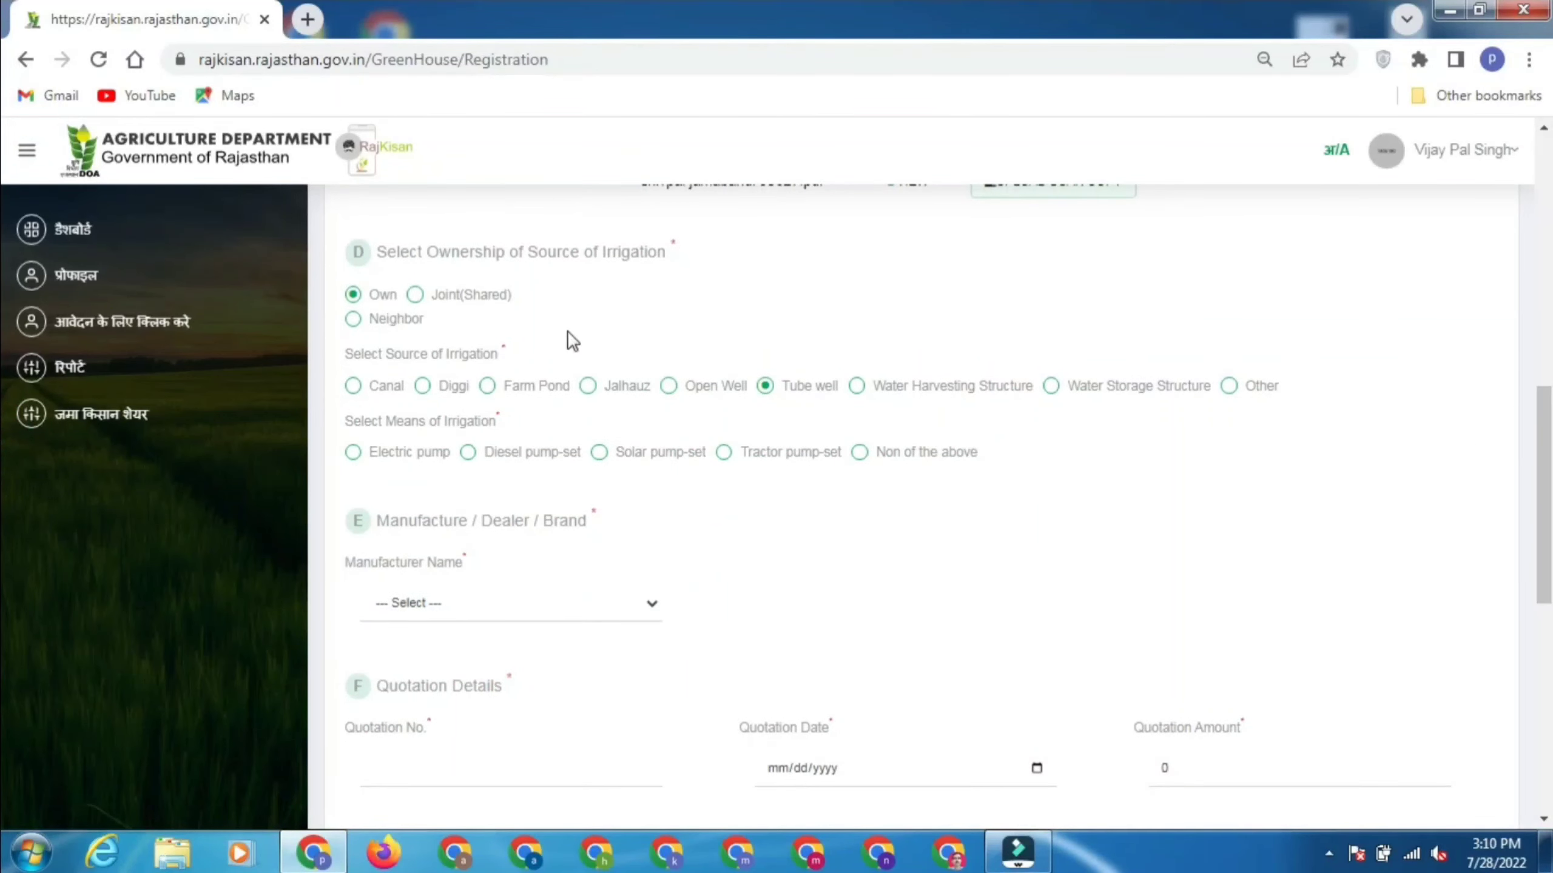
left_click(420, 453)
left_click(524, 455)
left_click(654, 455)
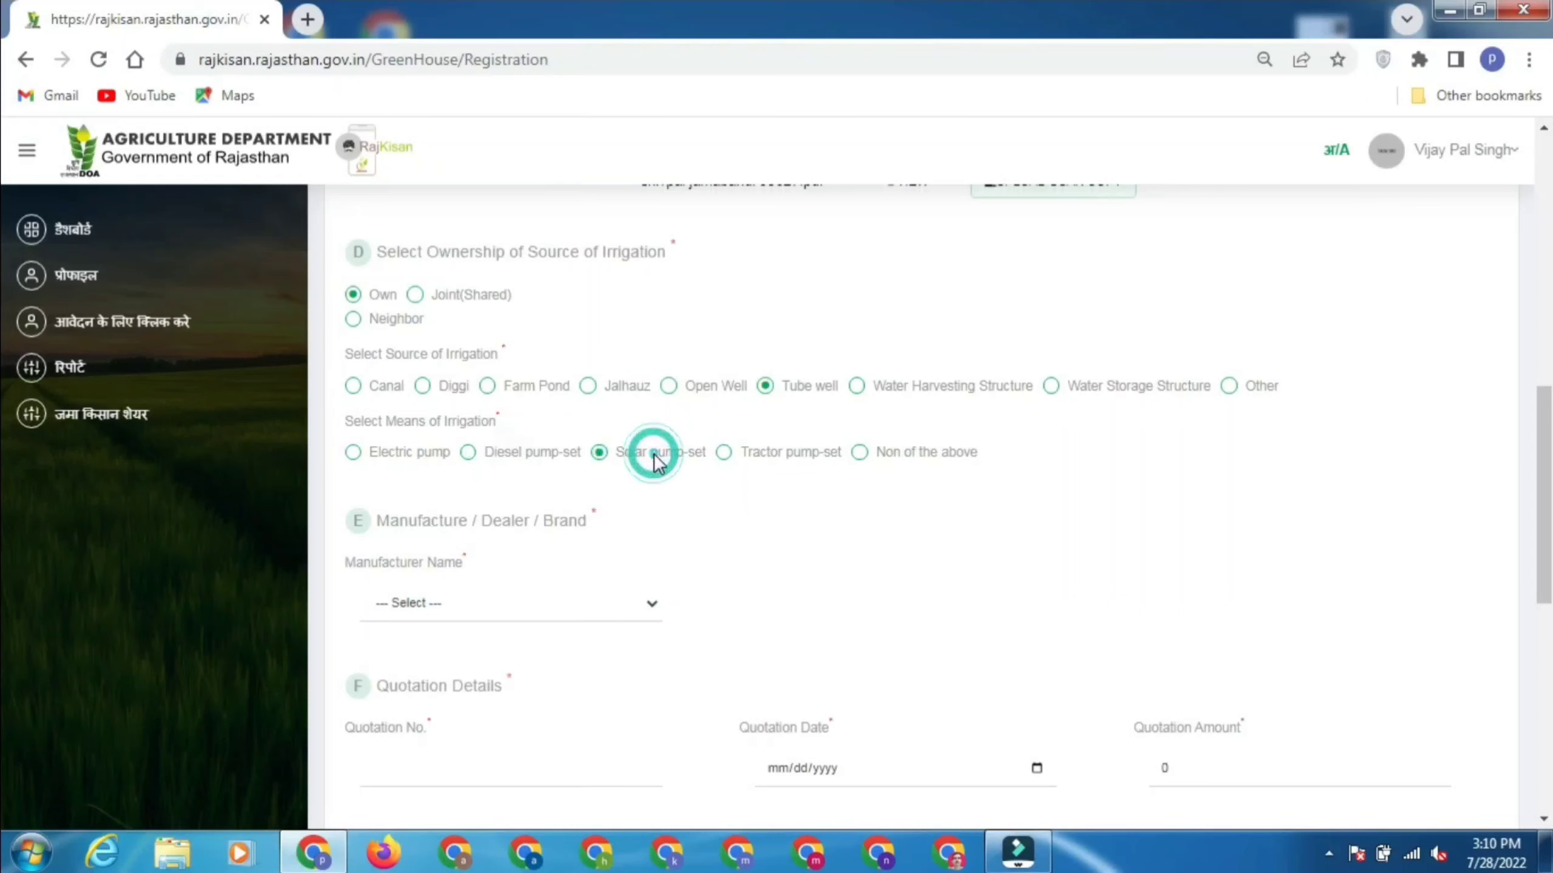
left_click(824, 452)
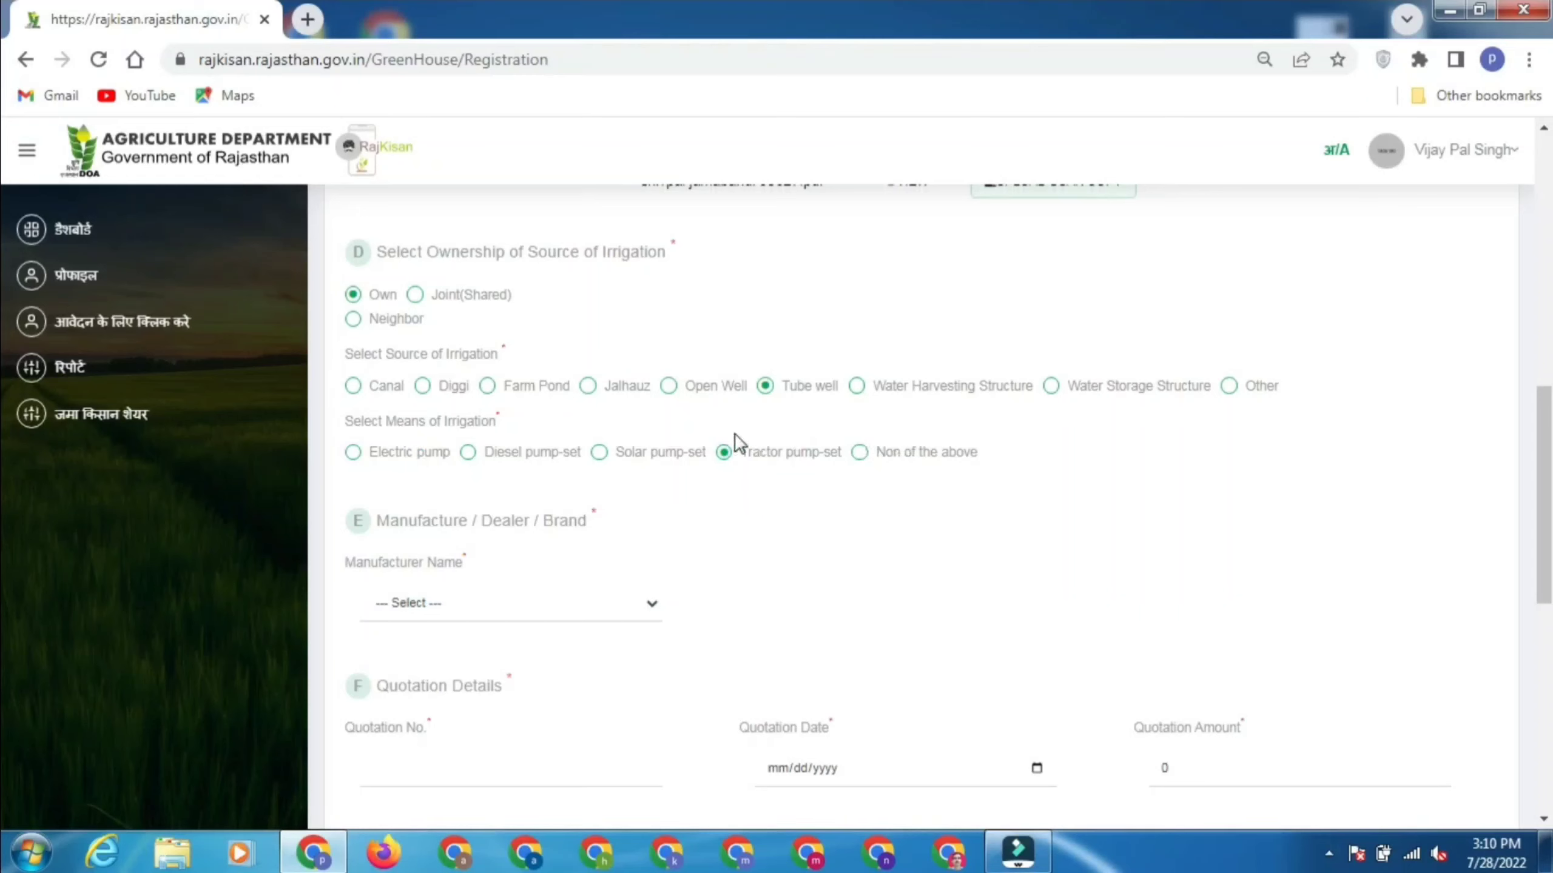
left_click(683, 453)
left_click(551, 445)
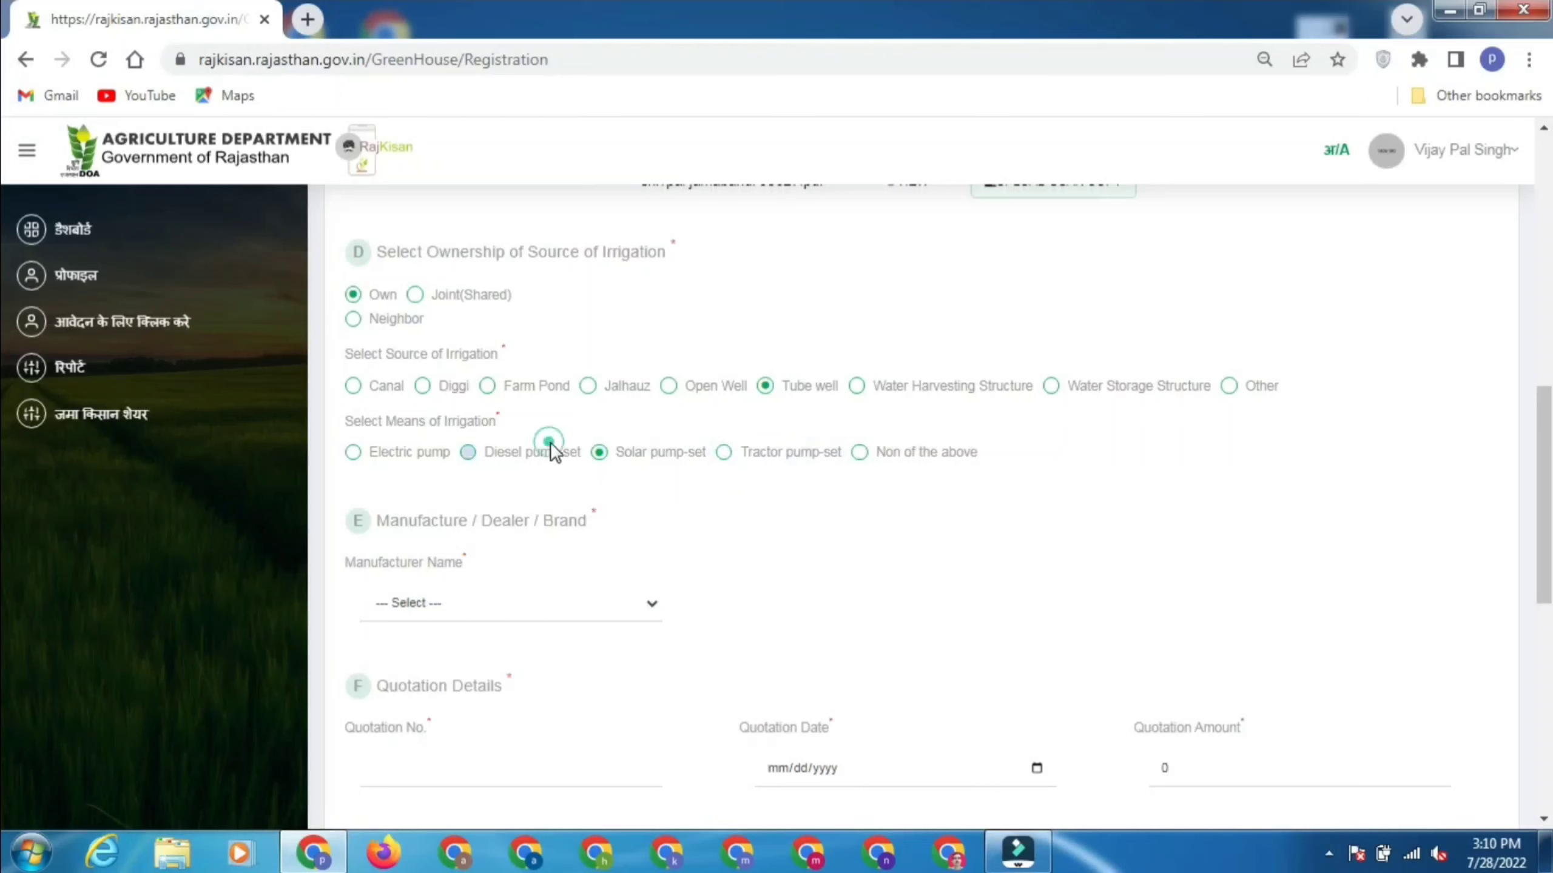
left_click(860, 455)
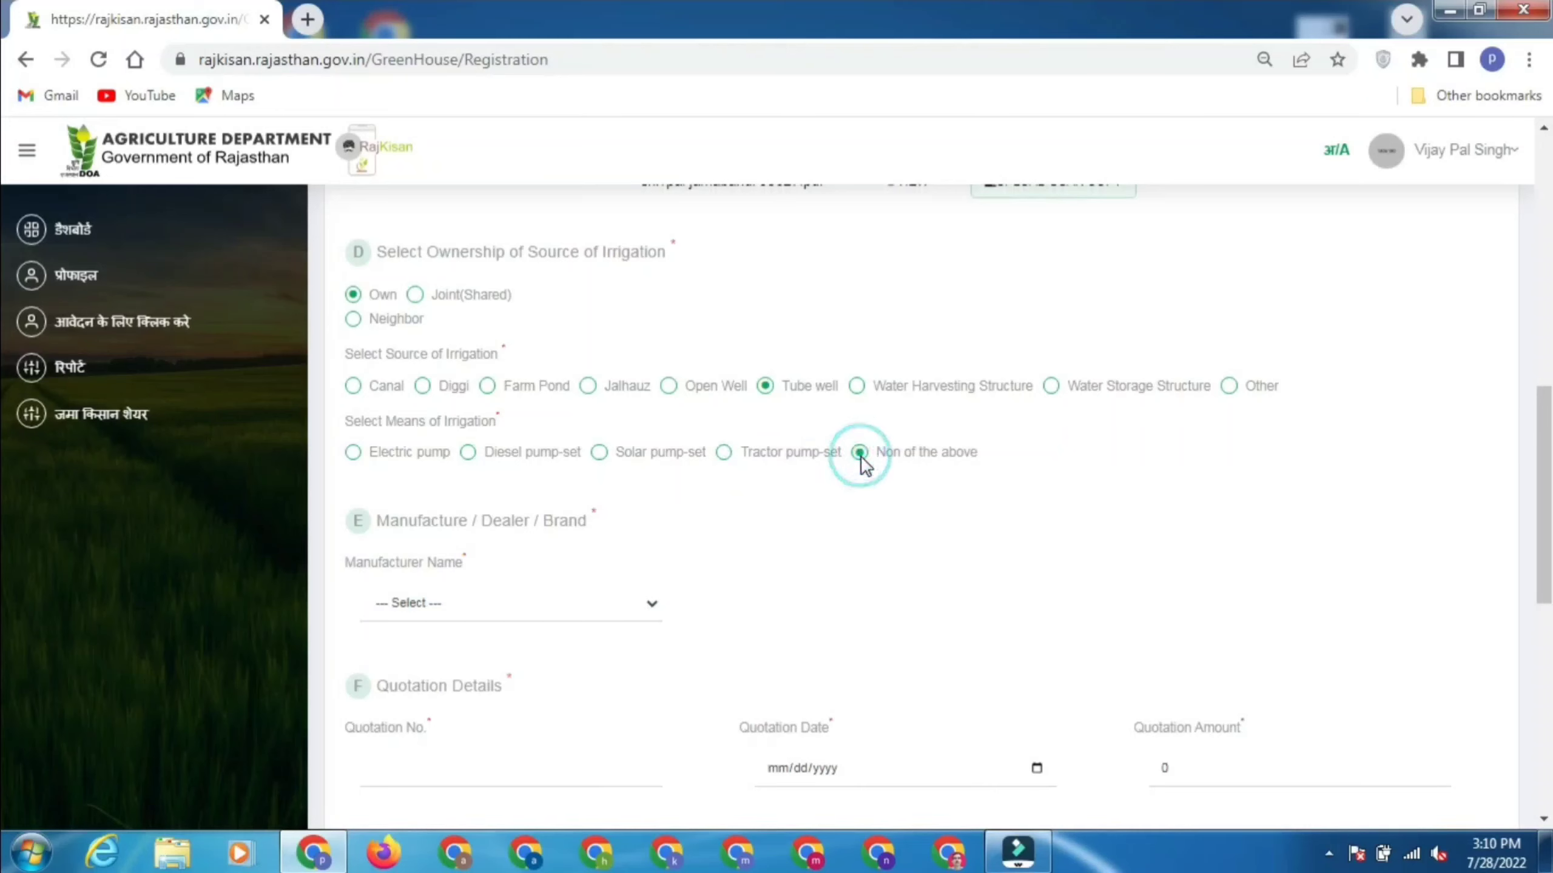
left_click(398, 452)
Choose Jai Hanuman Irrig. Ltd. as the manufacturer
left_click(517, 608)
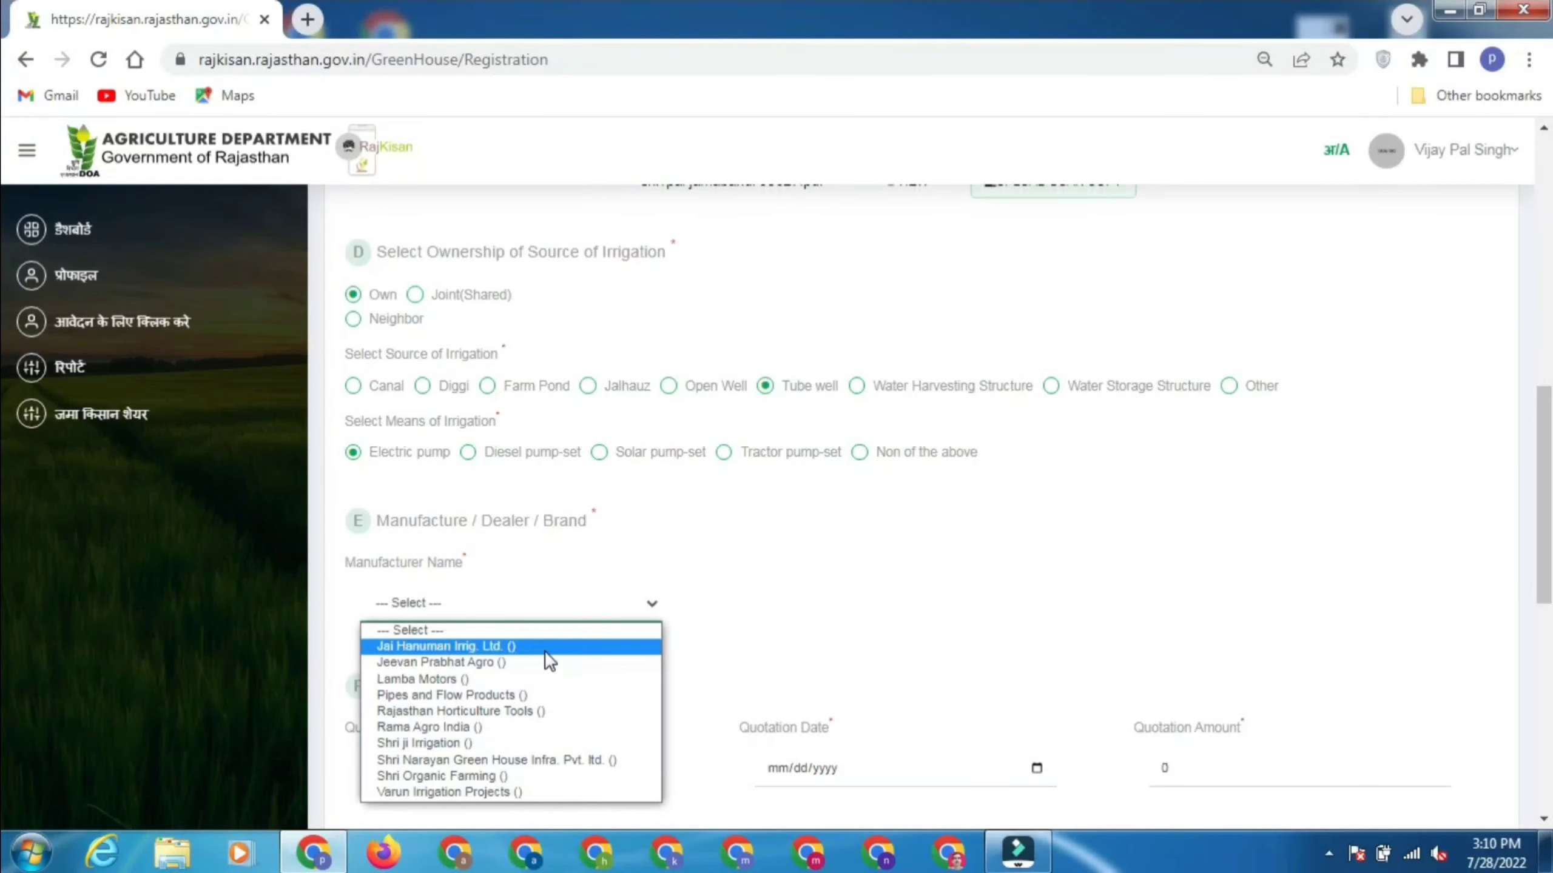
left_click(544, 652)
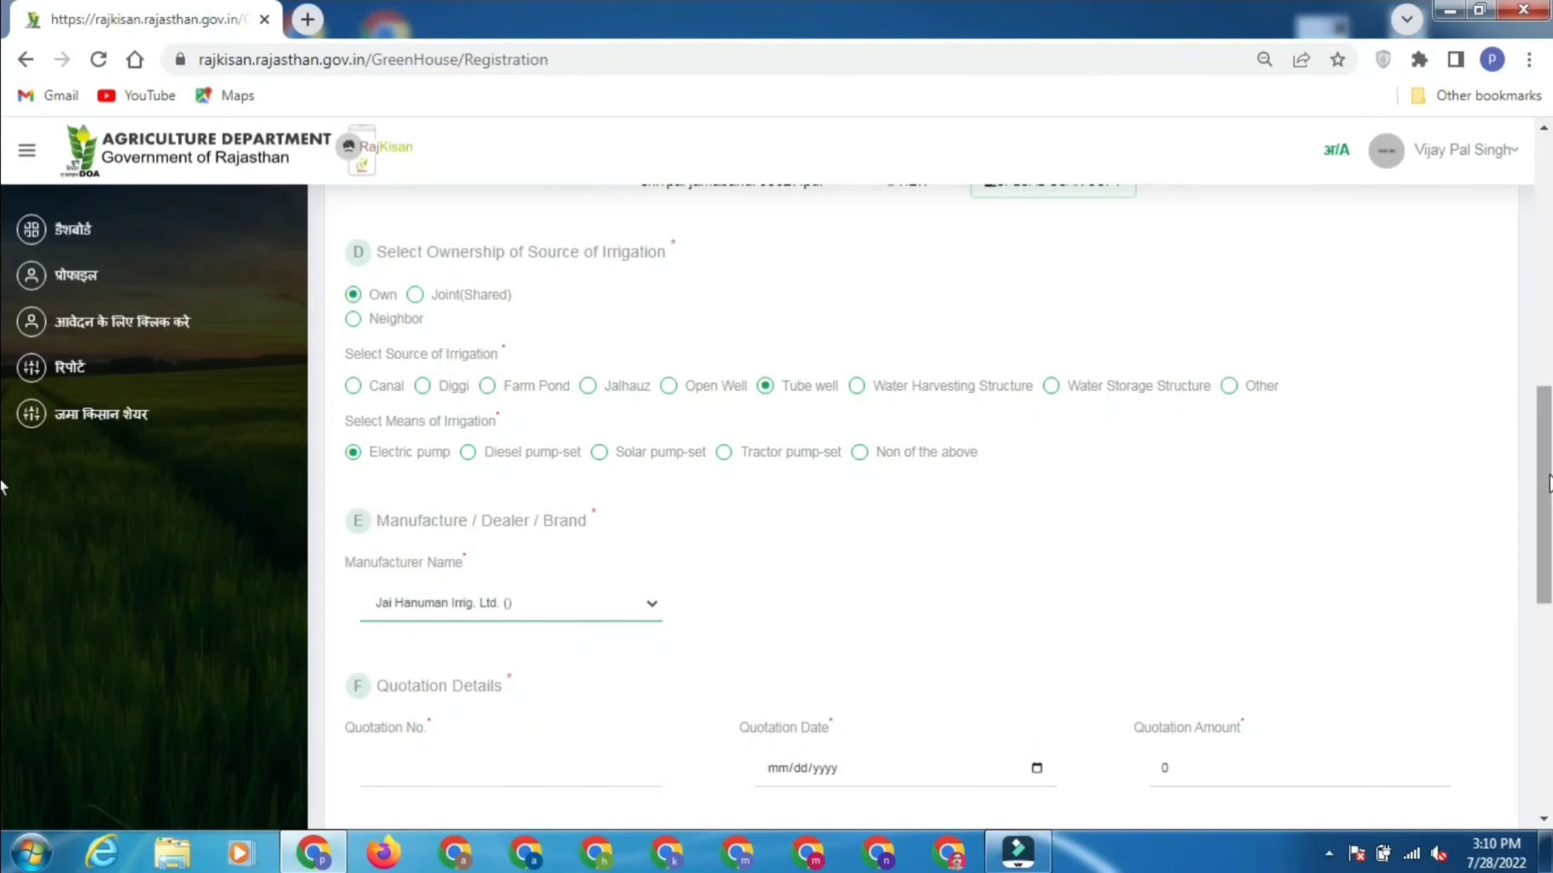
scroll(3, 486, "down", 5)
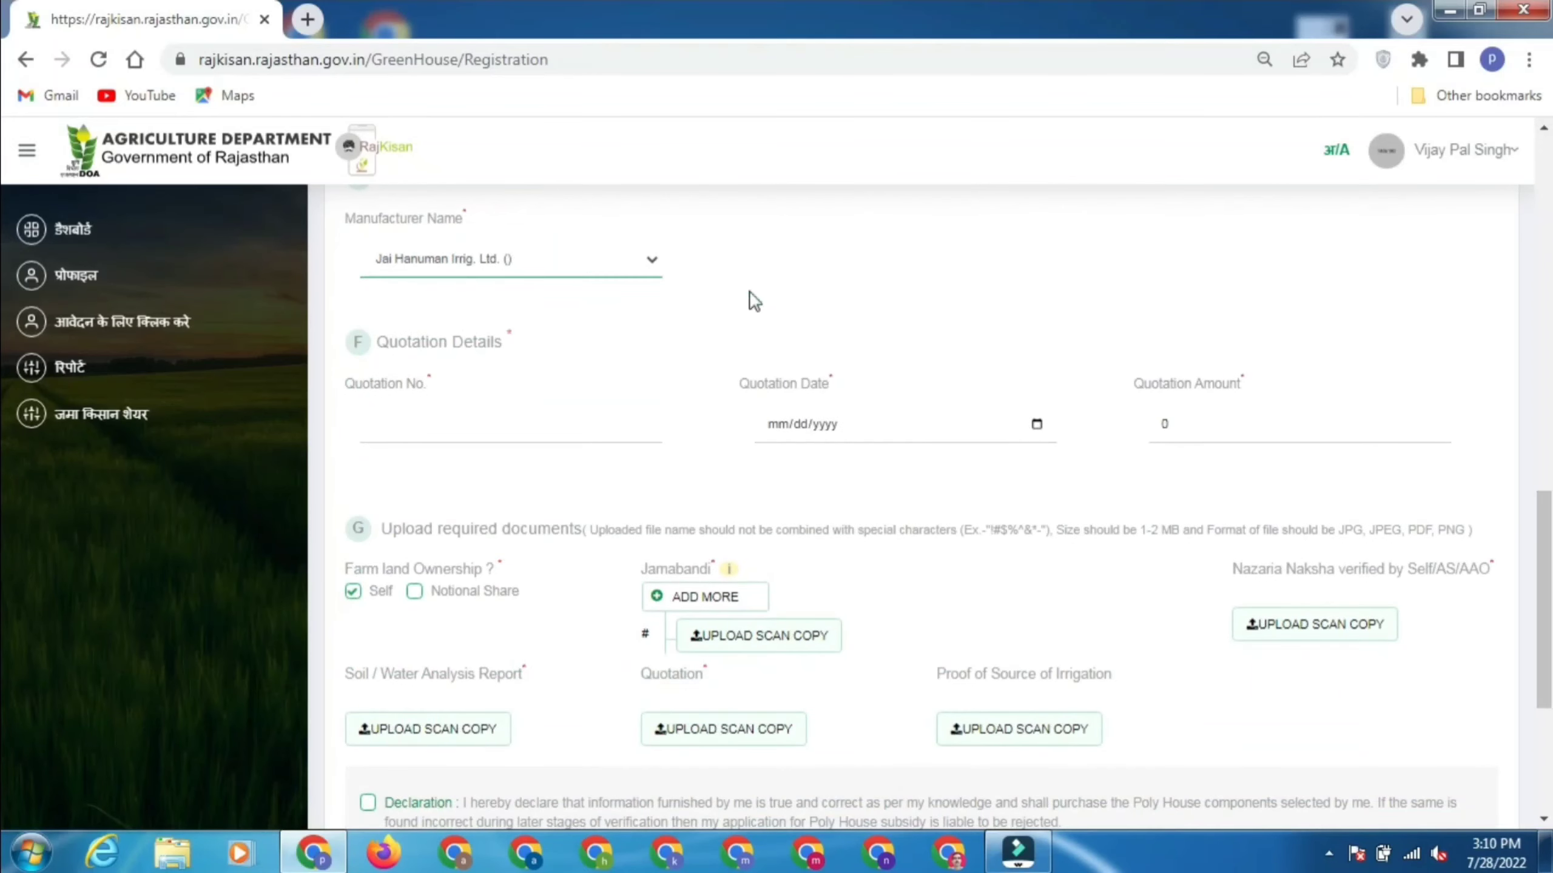
Enter quotation number 452 and quotation date 10 May 2022
left_click(445, 423)
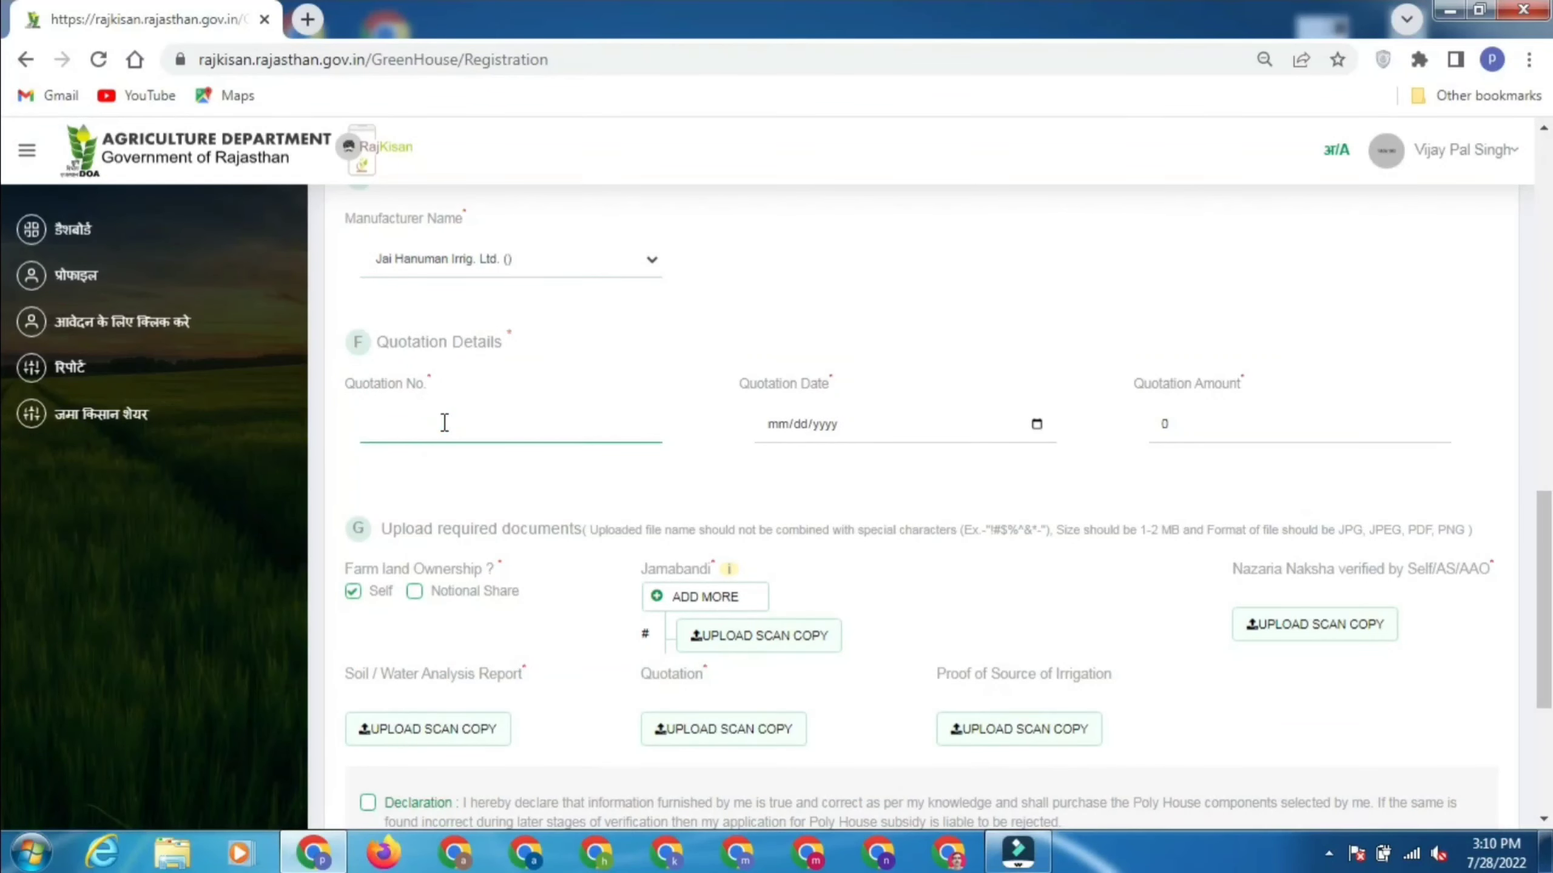
type("452")
key("Tab")
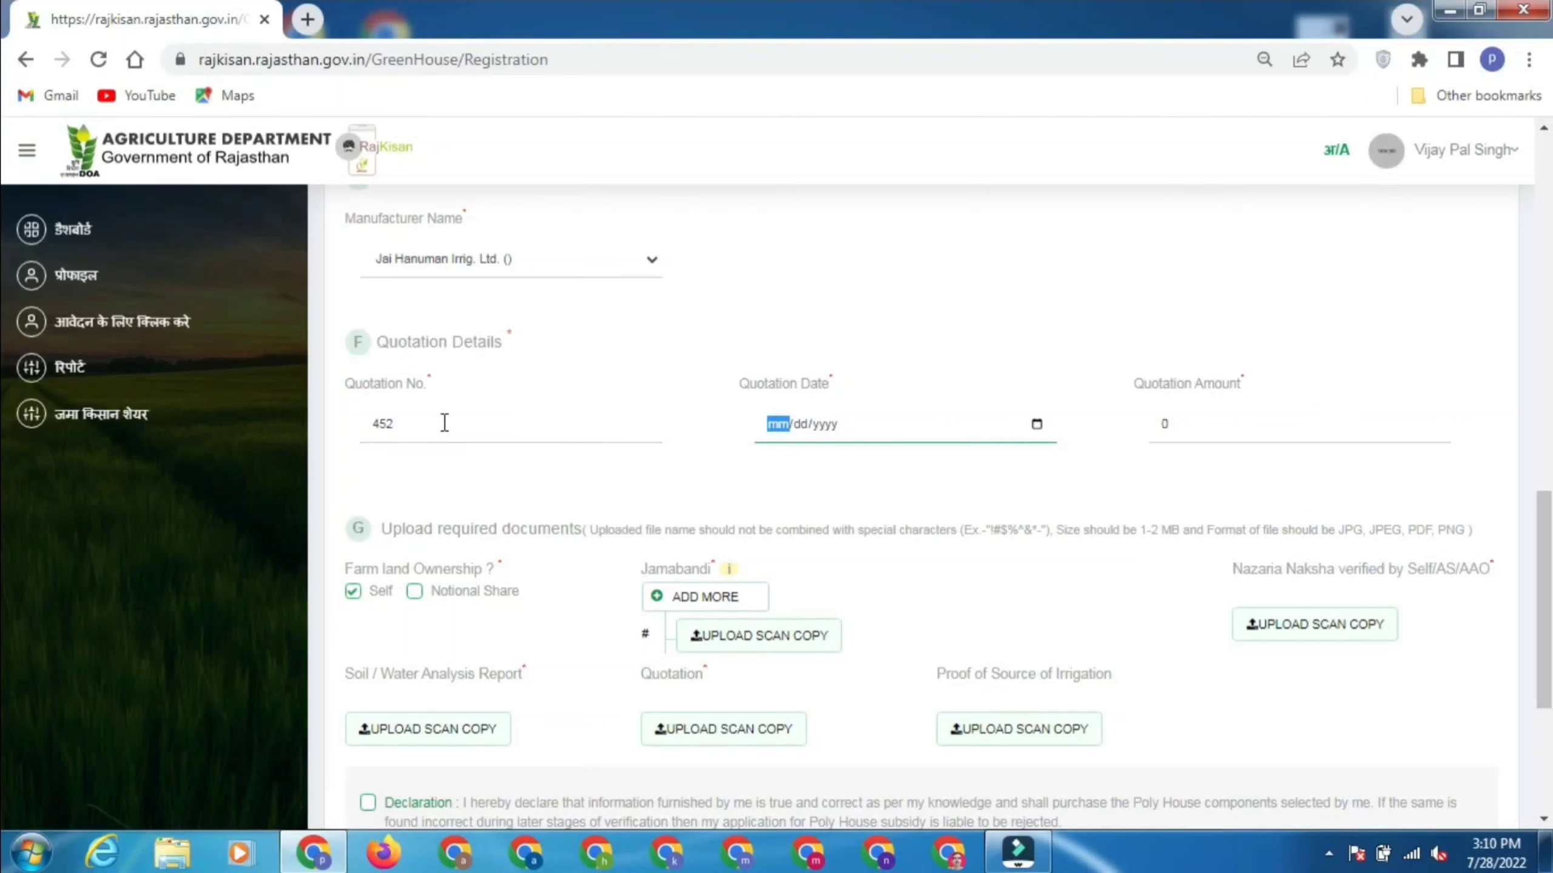
left_click(1038, 423)
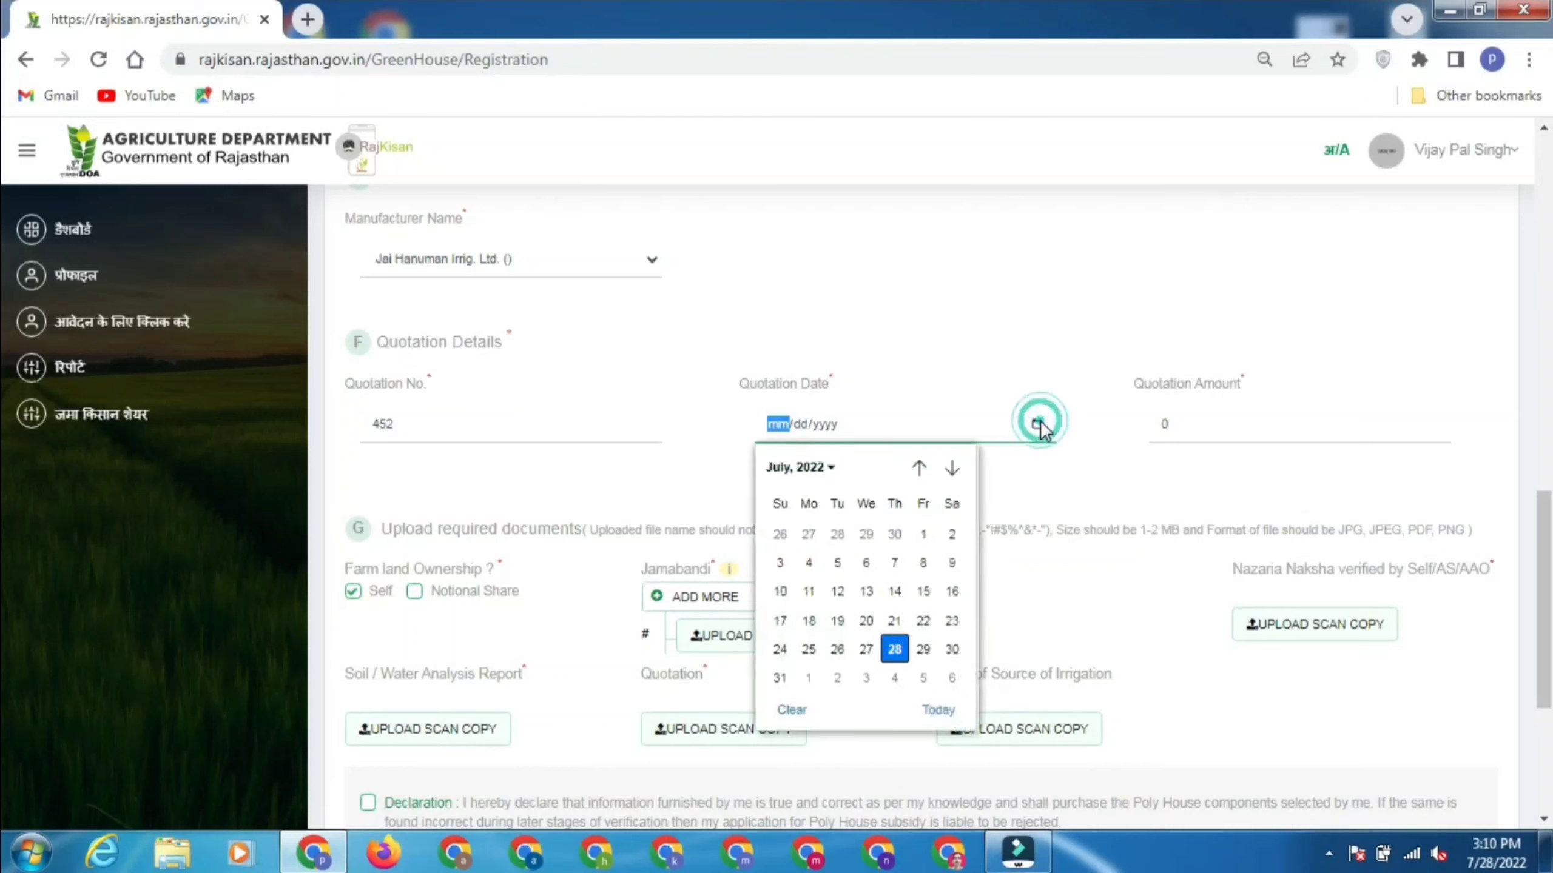
left_click(827, 468)
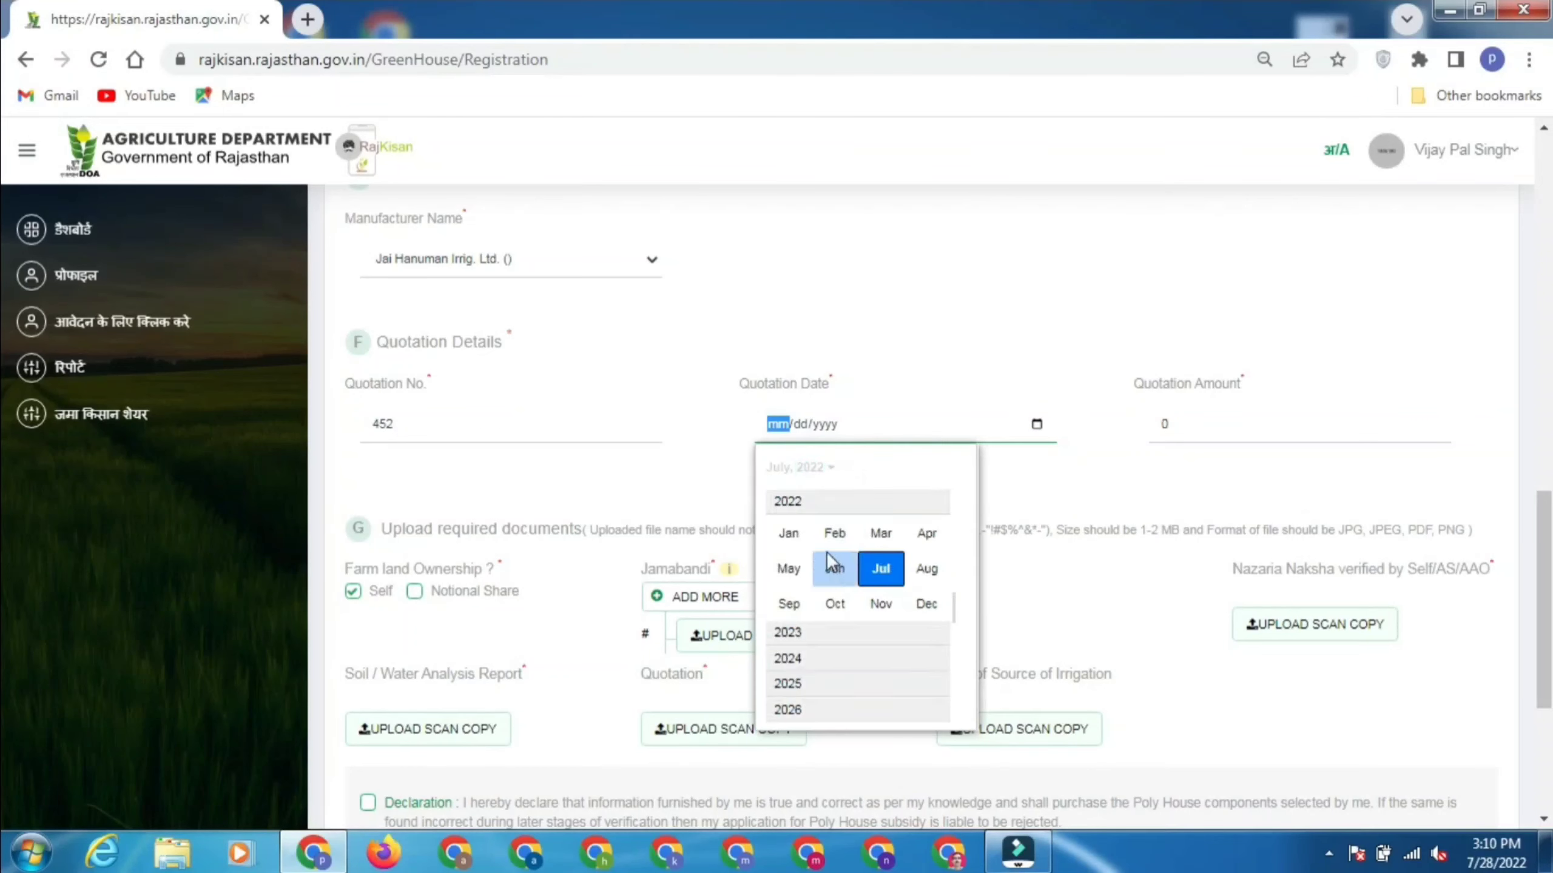
left_click(787, 567)
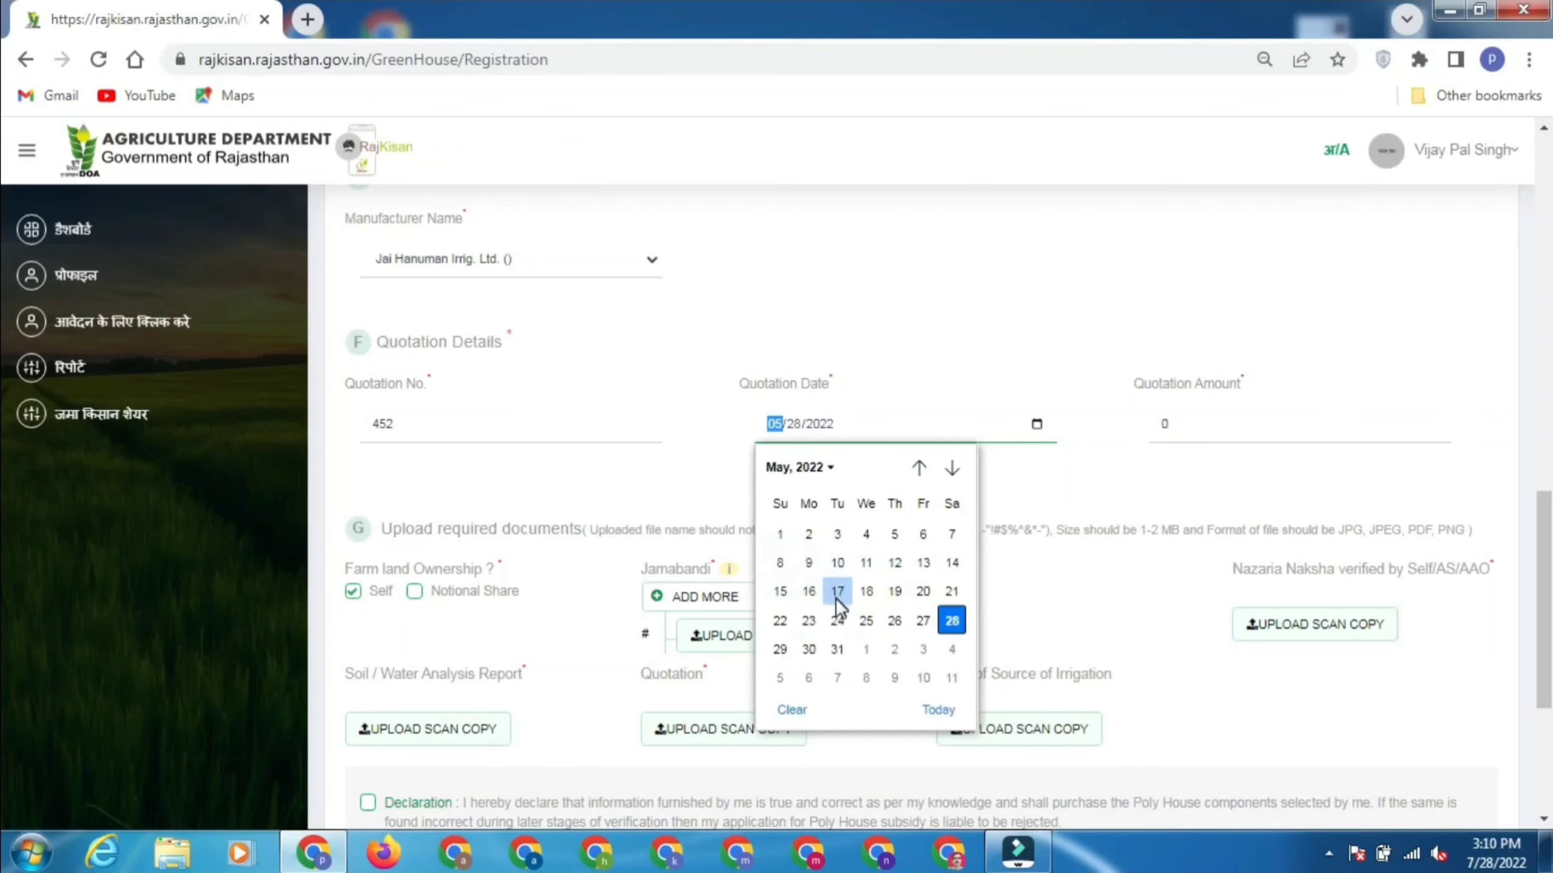
left_click(837, 563)
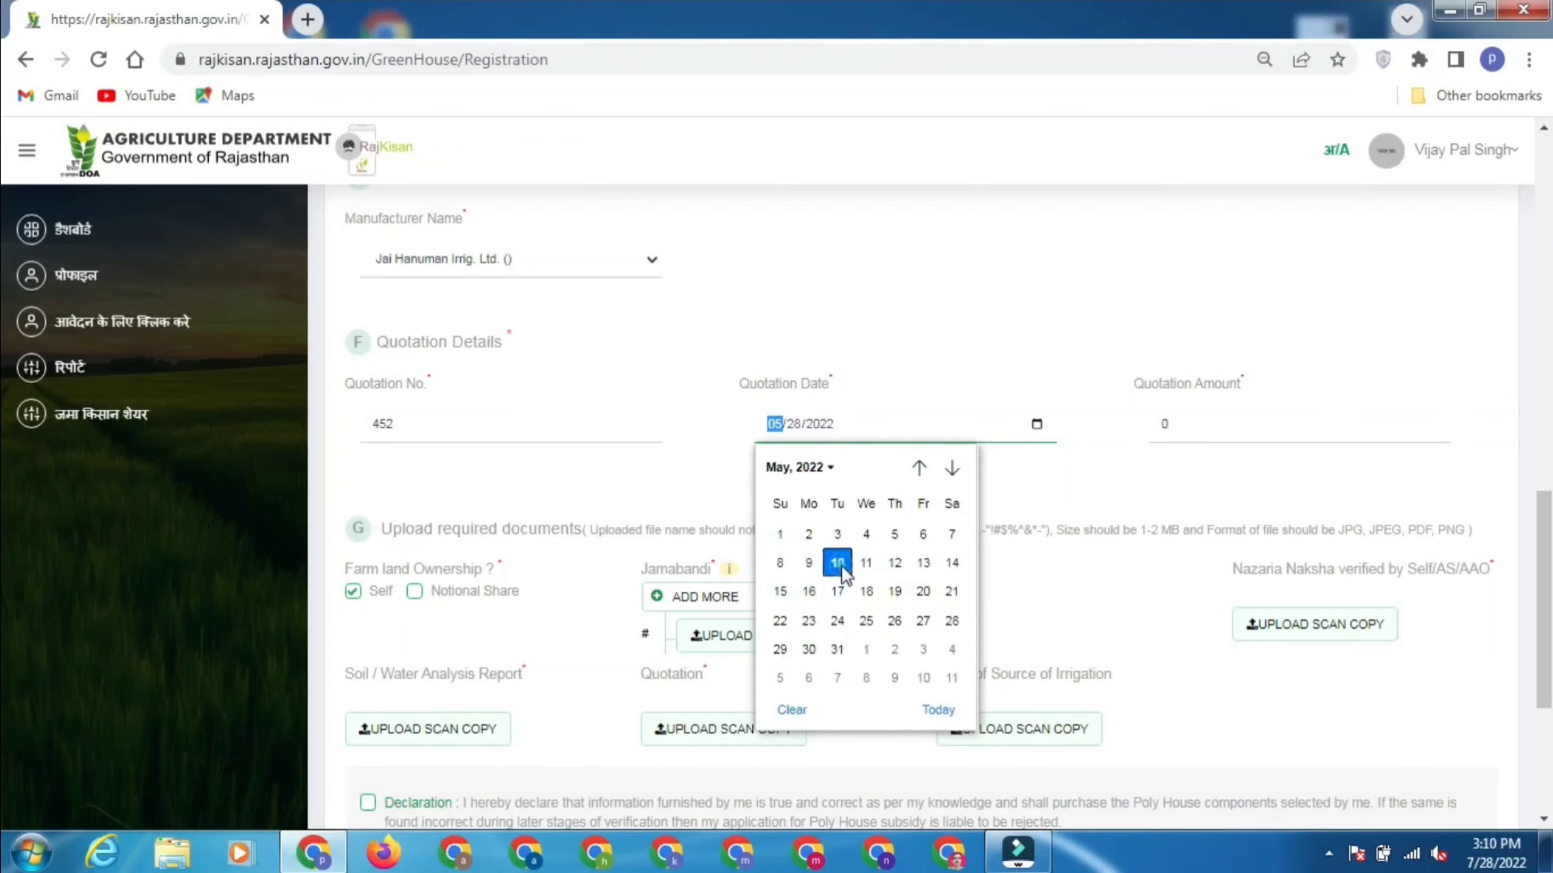
Replace the quotation amount with 3800000
left_click(1202, 421)
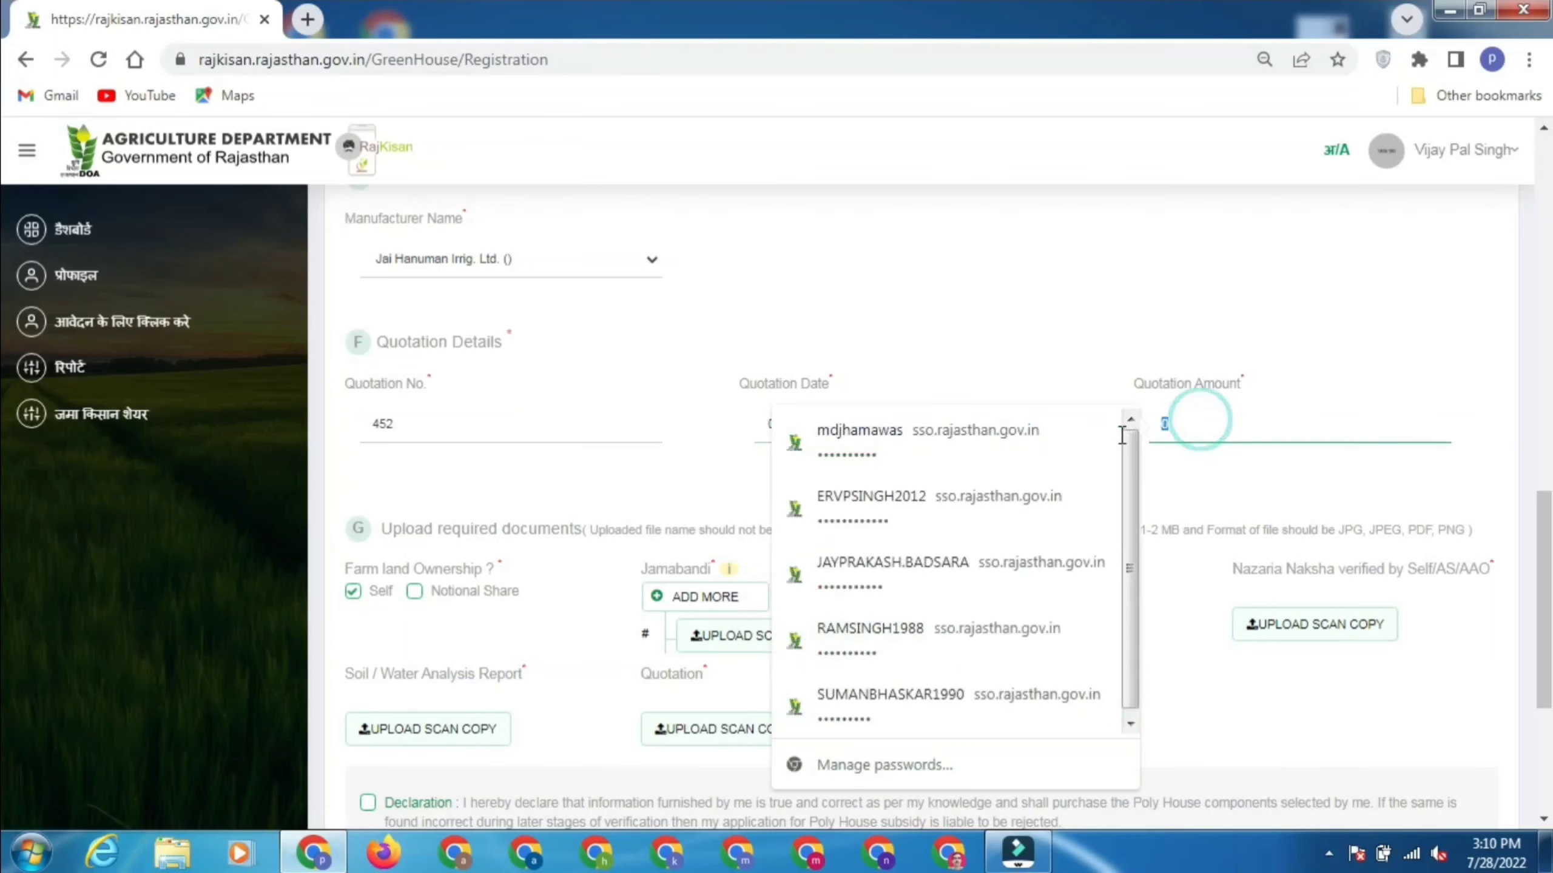
left_click(1175, 424)
left_click(1184, 425)
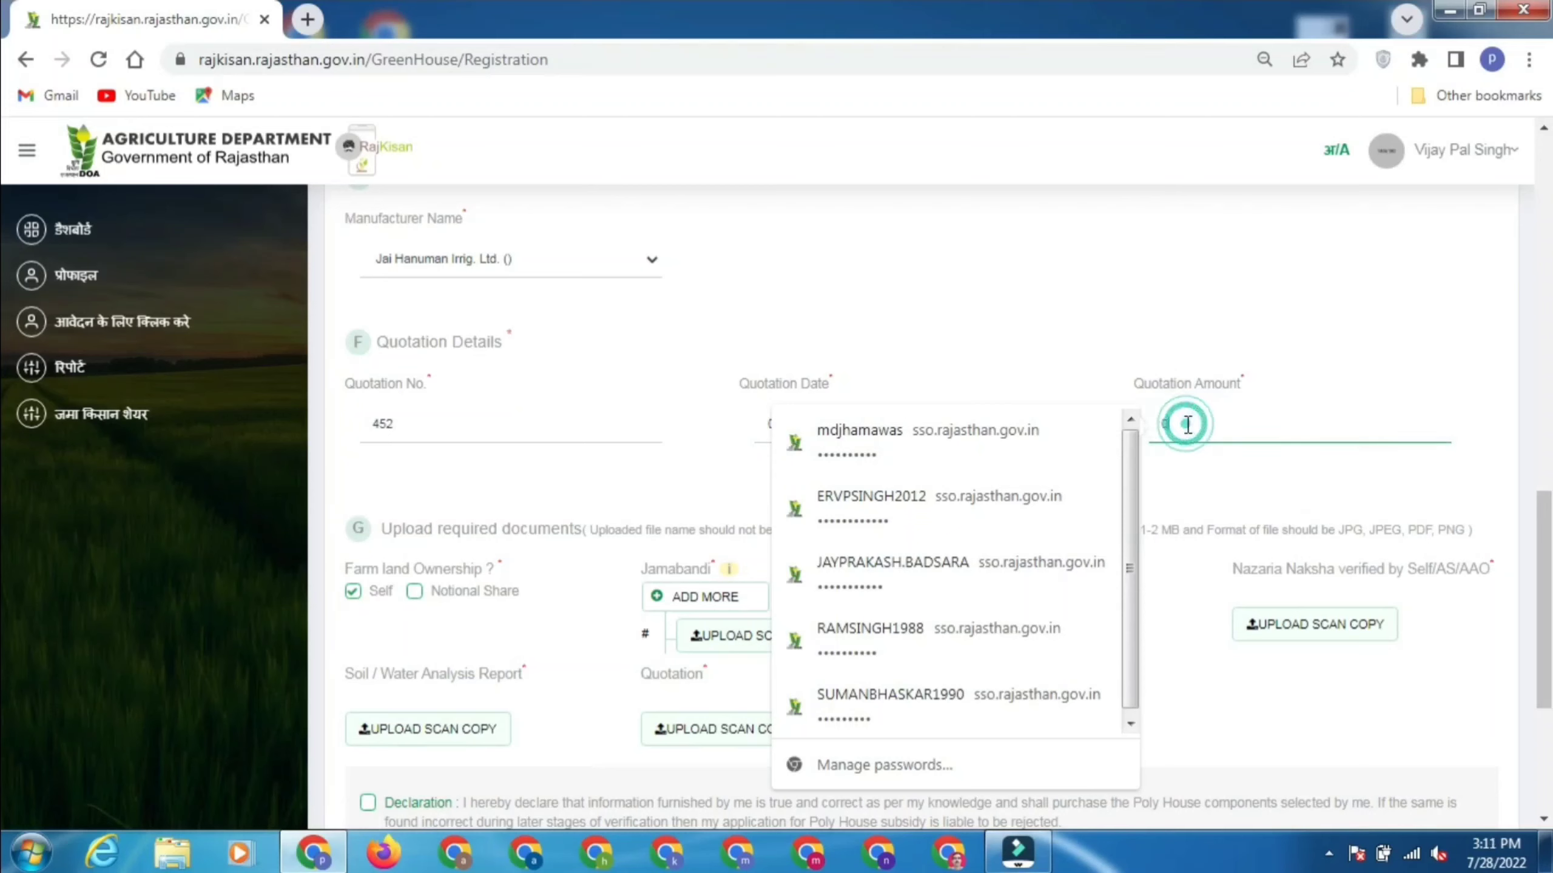
left_click(1207, 426)
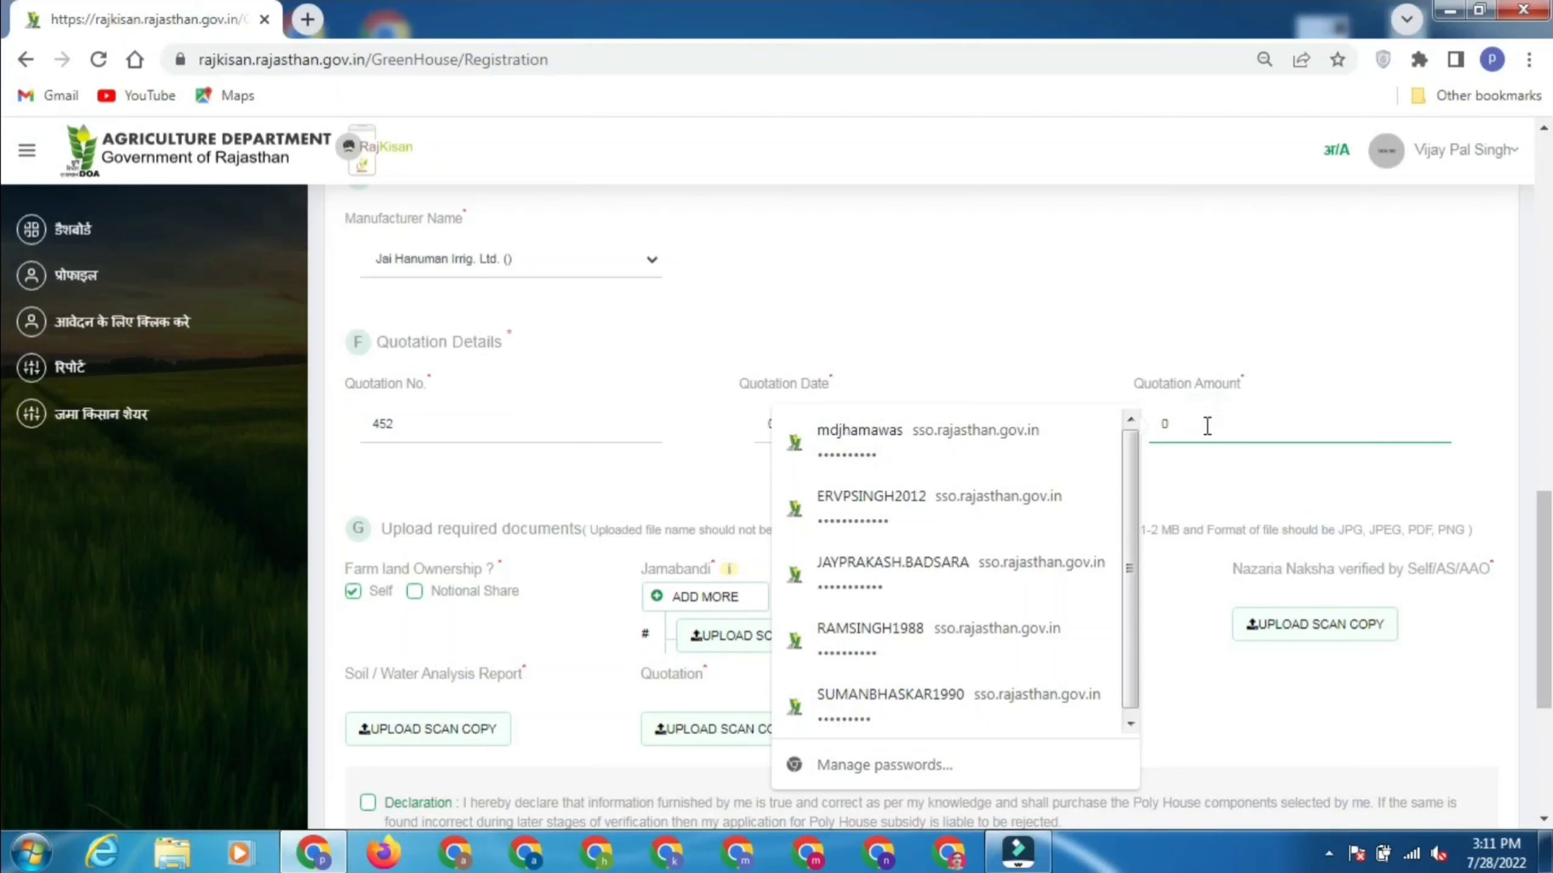
type("38")
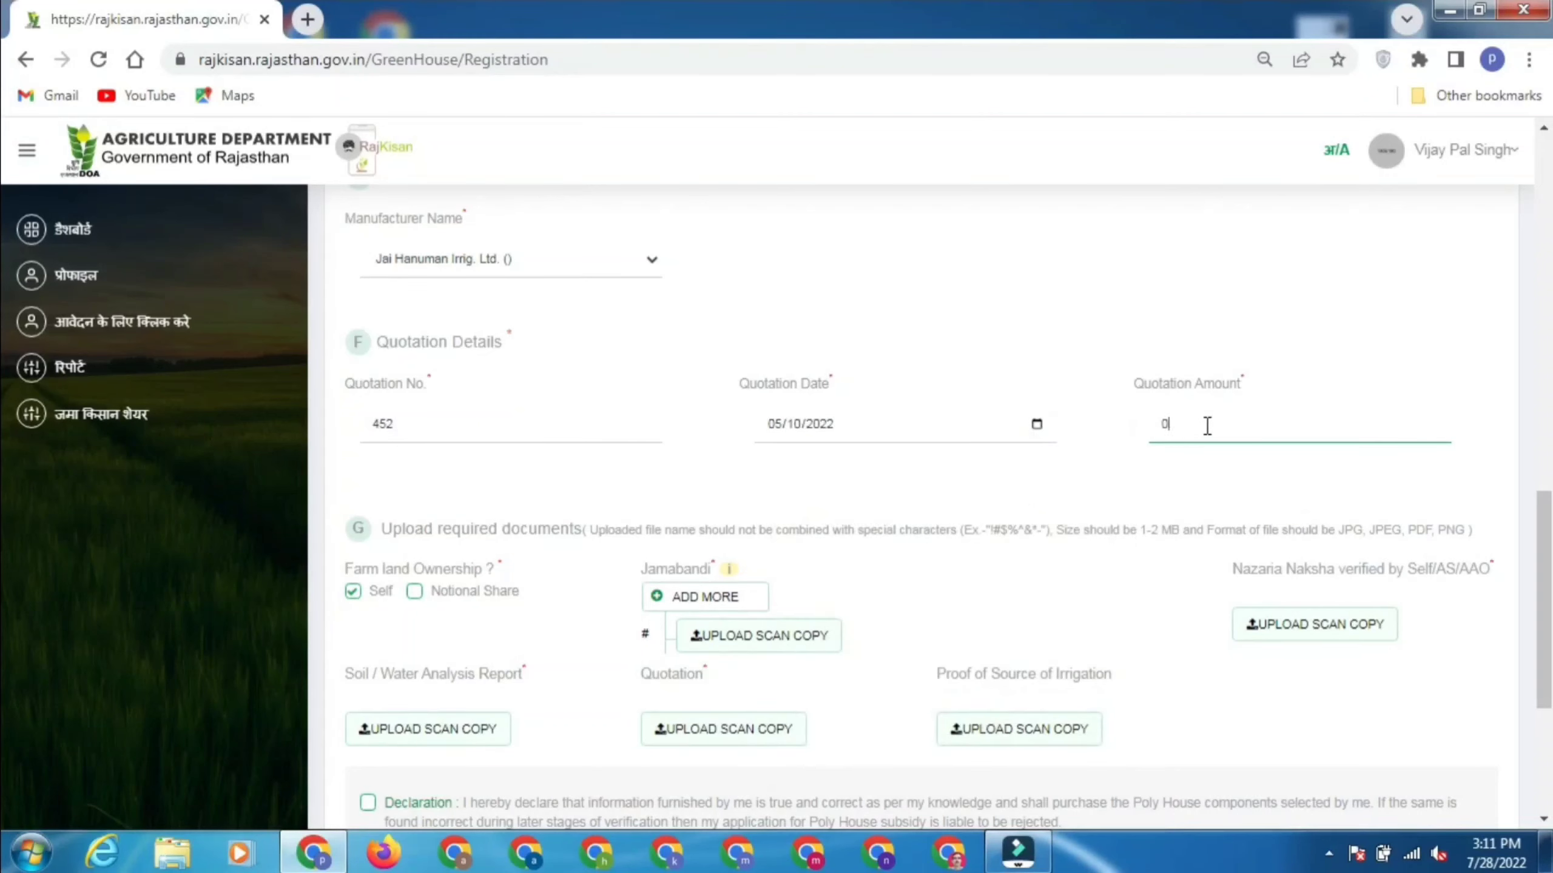
key("BackSpace")
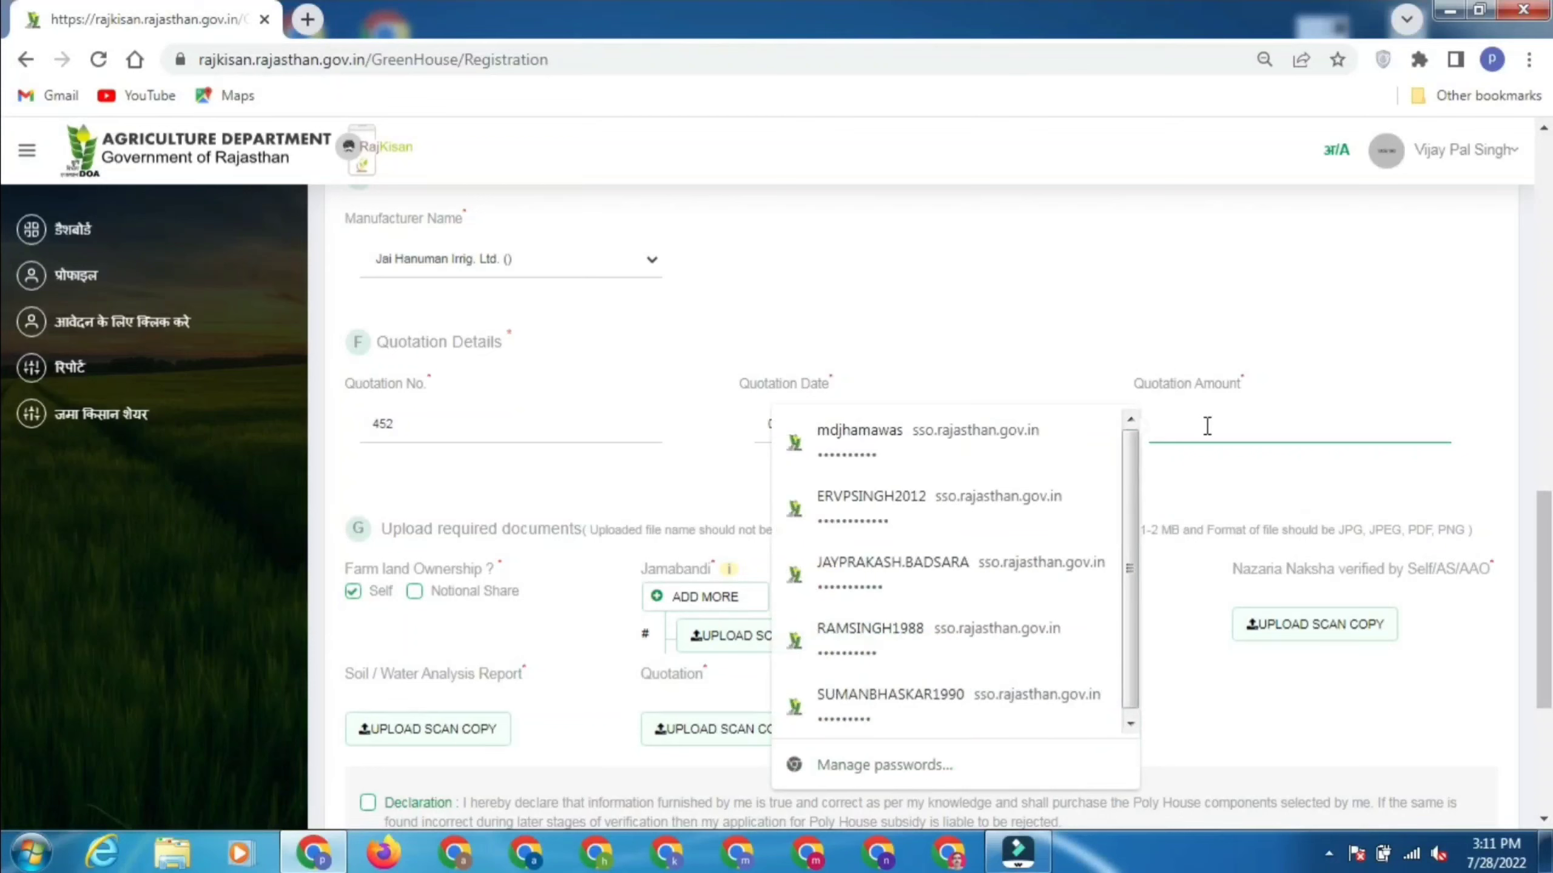
type("38")
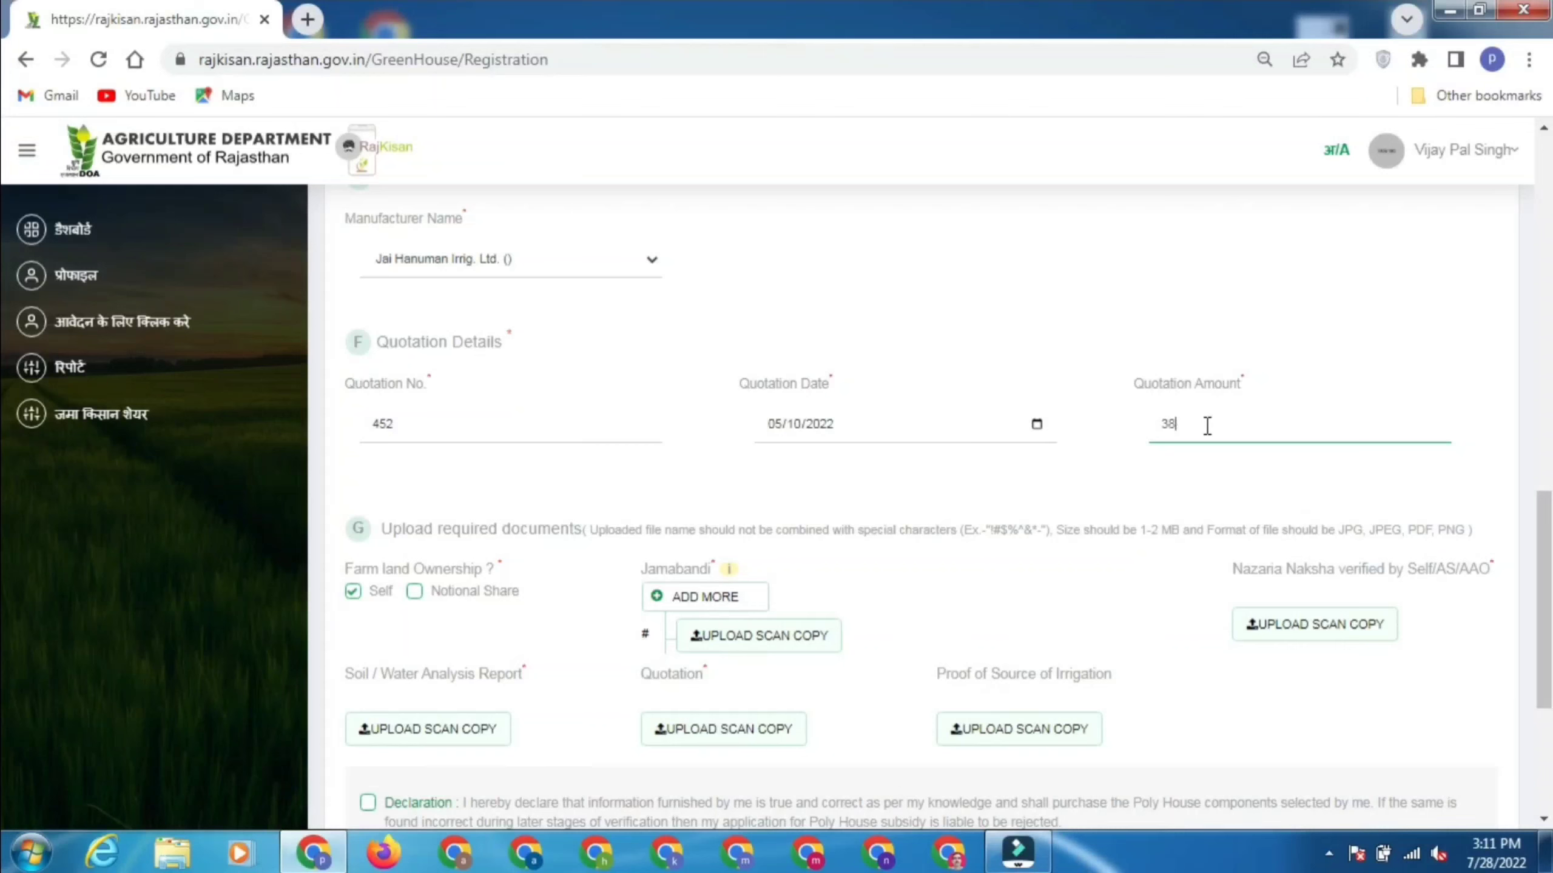
type("00000")
Upload the jamabandi PDF for Jamabandi and the naksha PDF for Nazaria Naksha
scroll(3, 581, "down", 3)
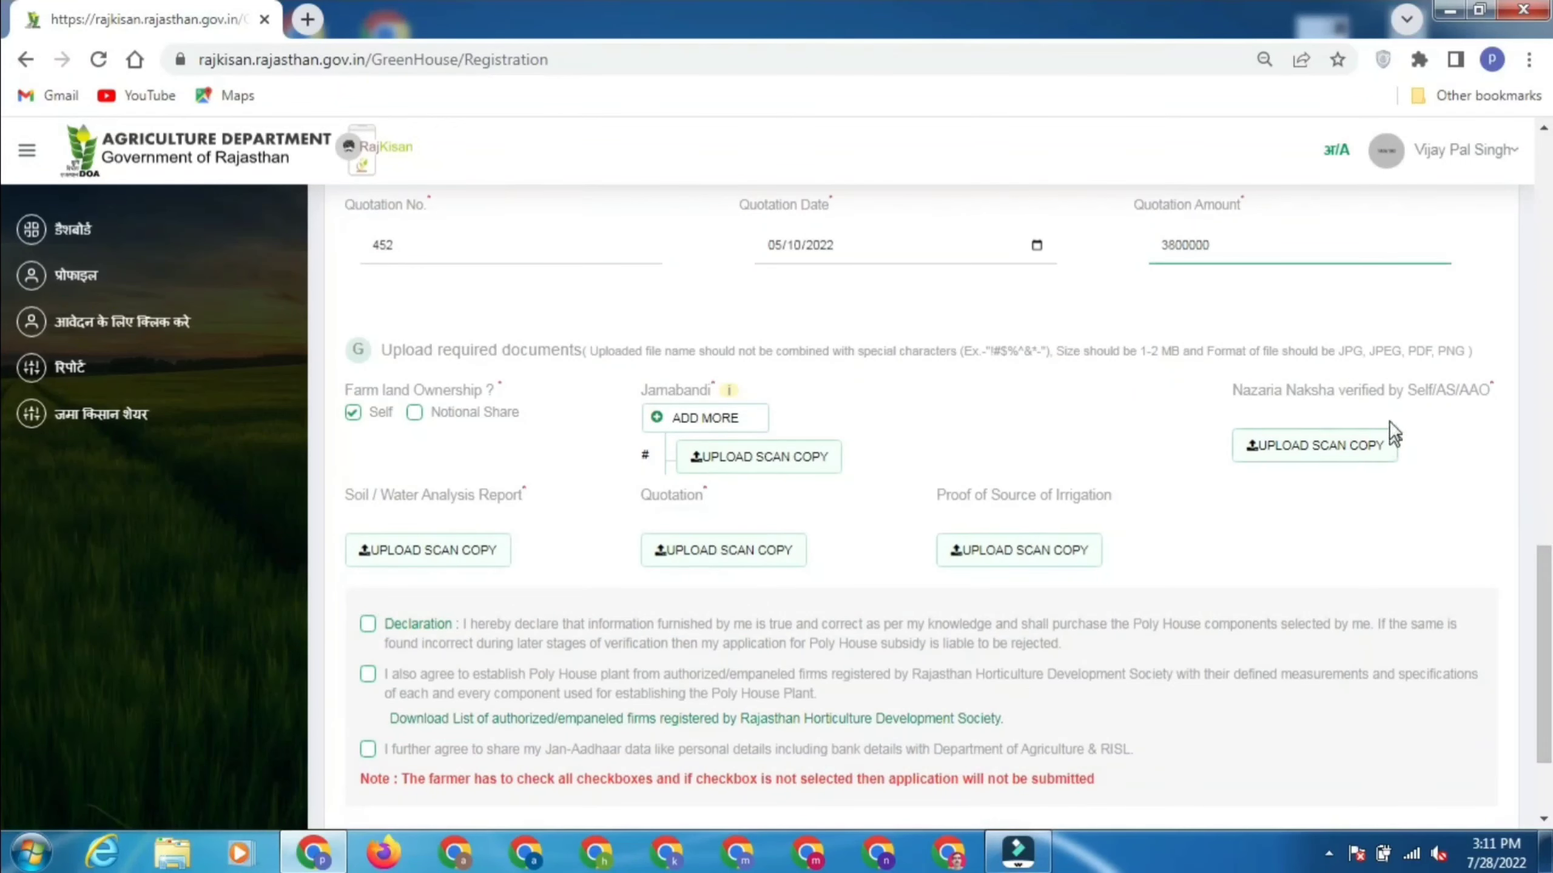
left_click_drag(1363, 353, 1465, 358)
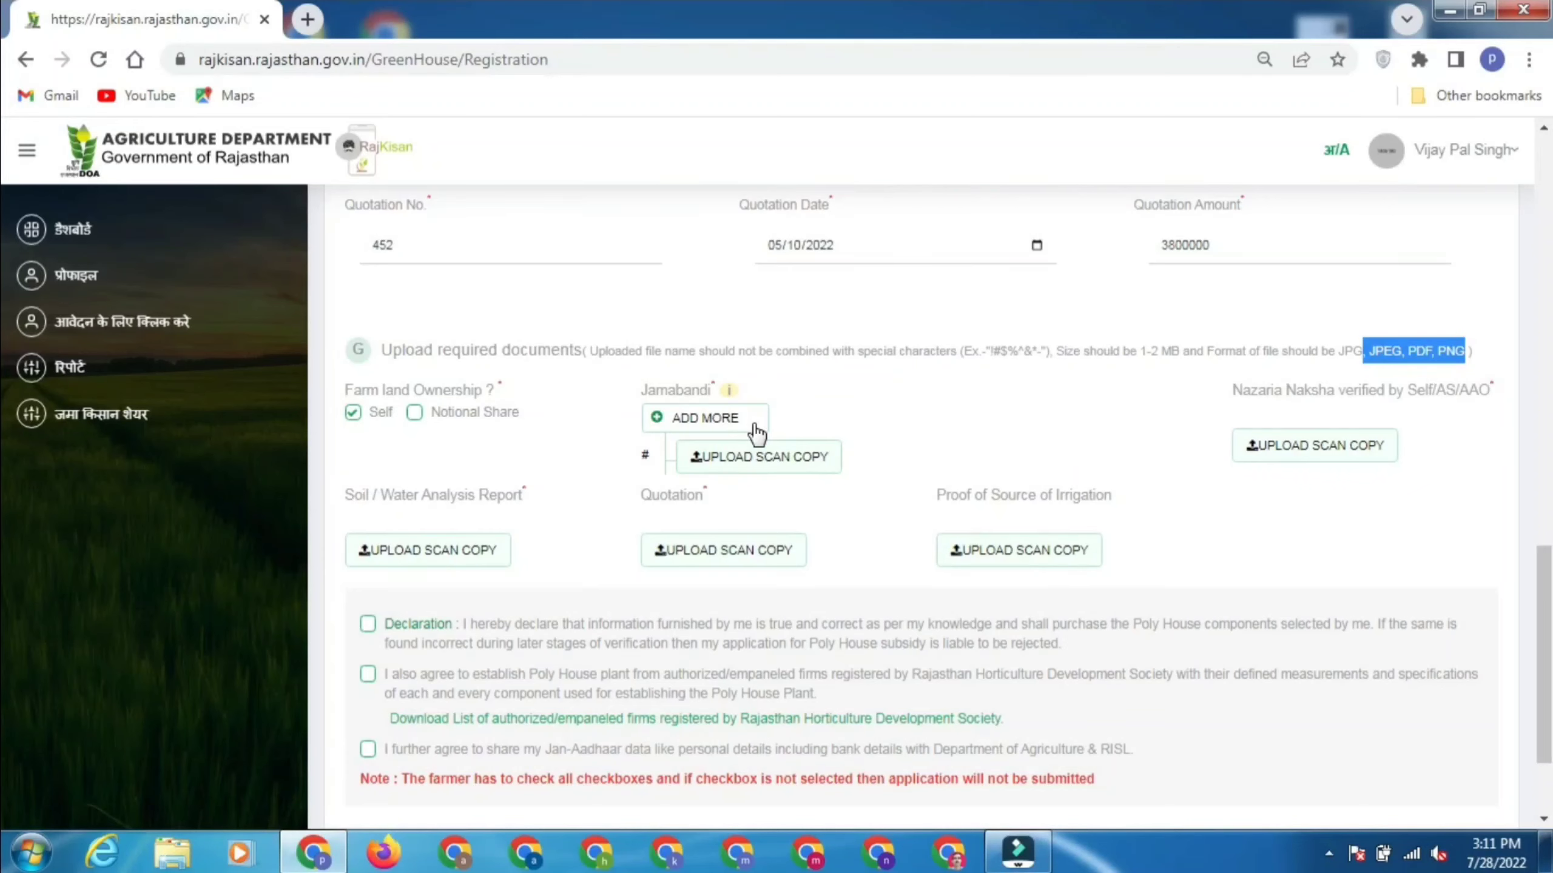
left_click(738, 462)
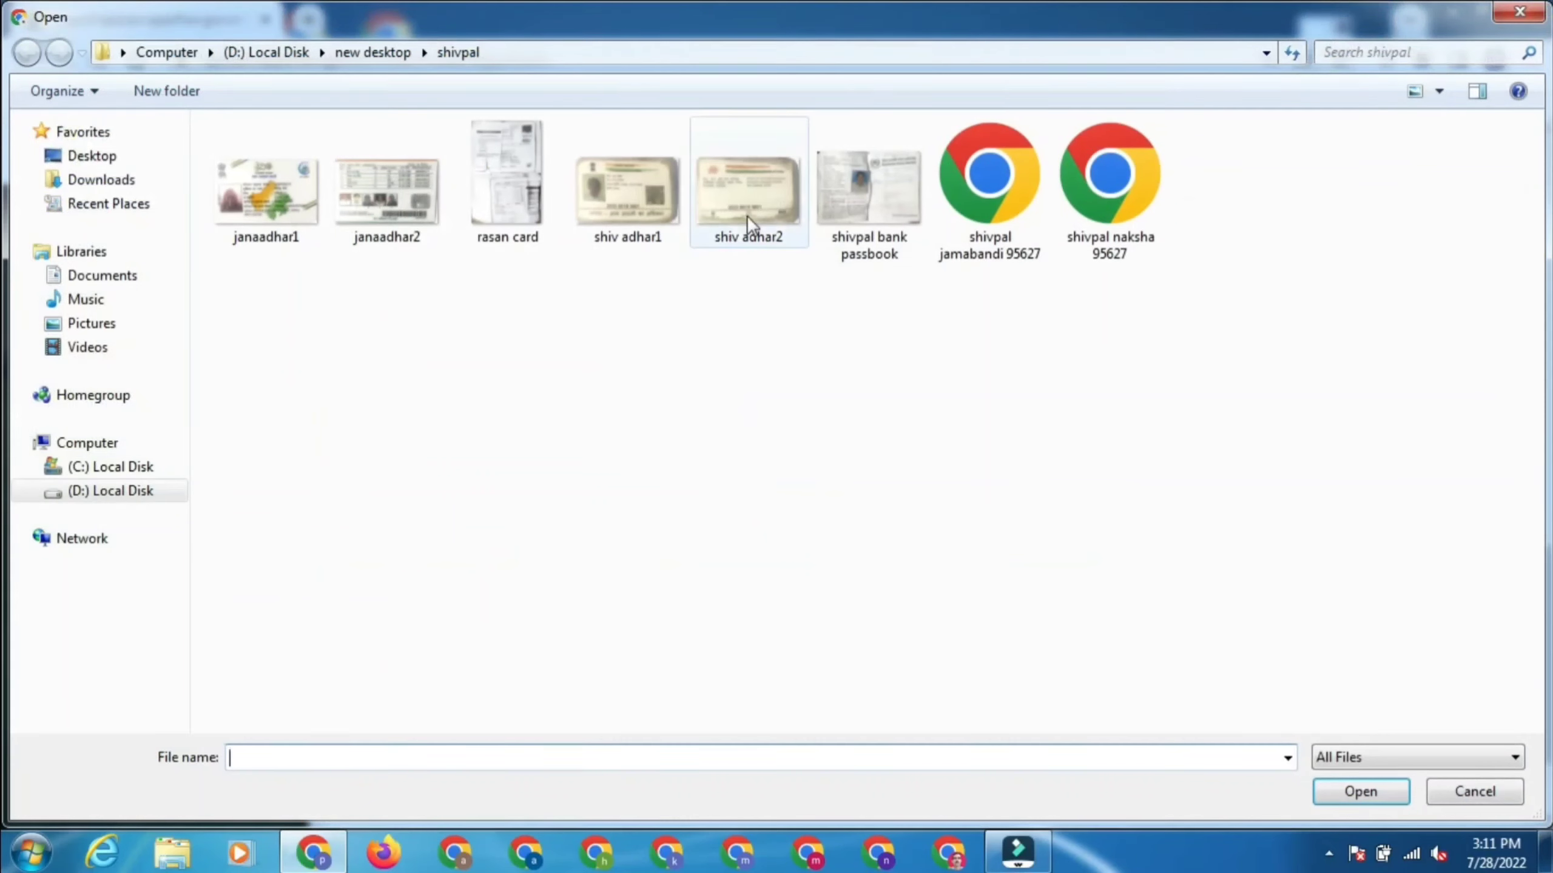
double_click(976, 211)
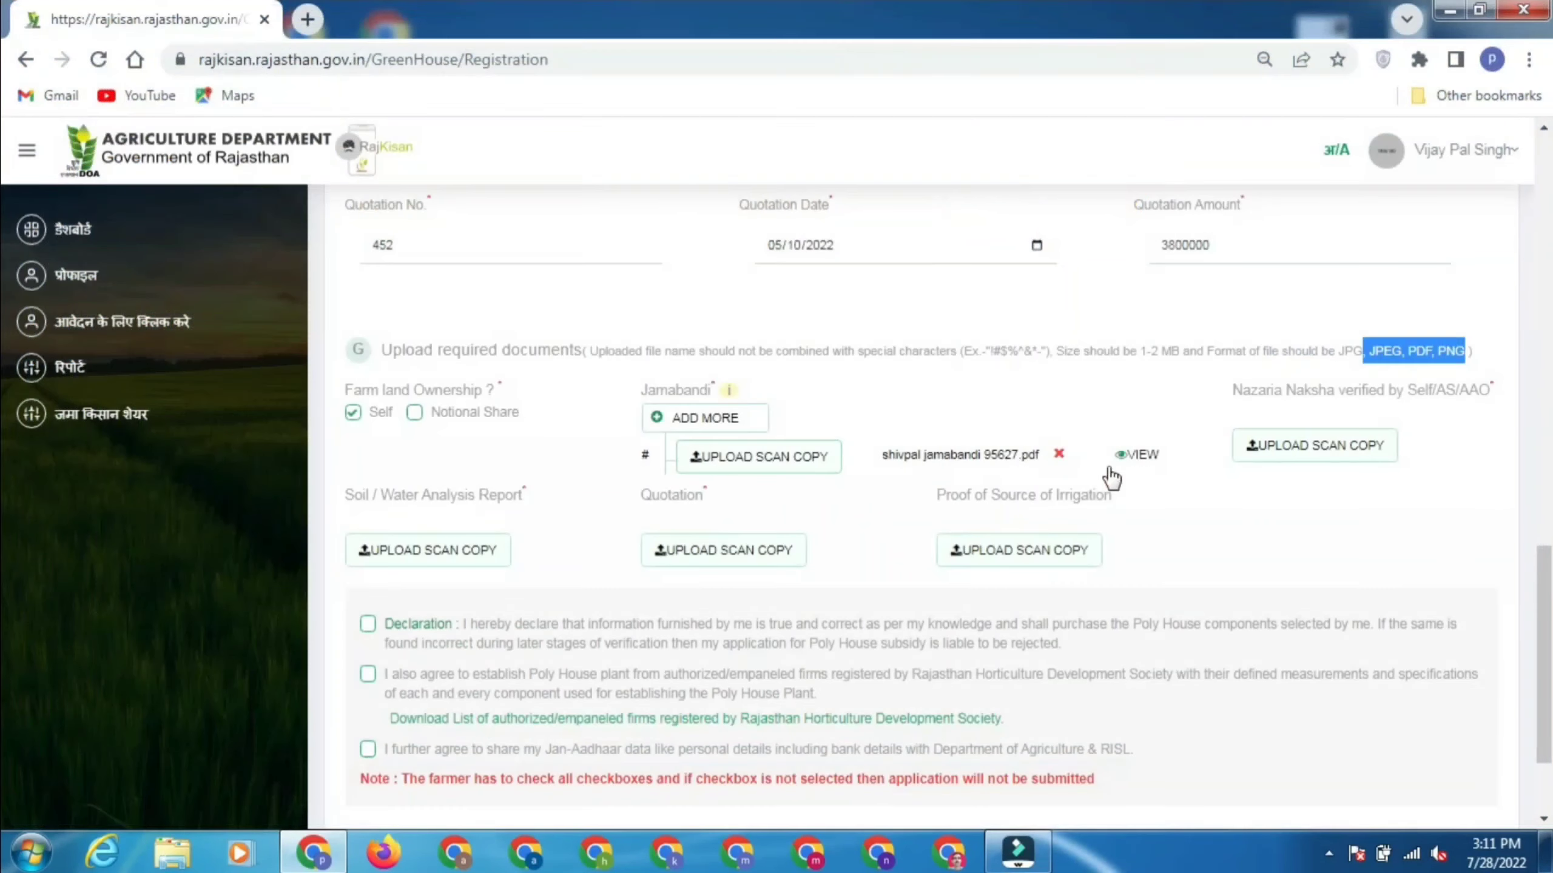
left_click(1338, 452)
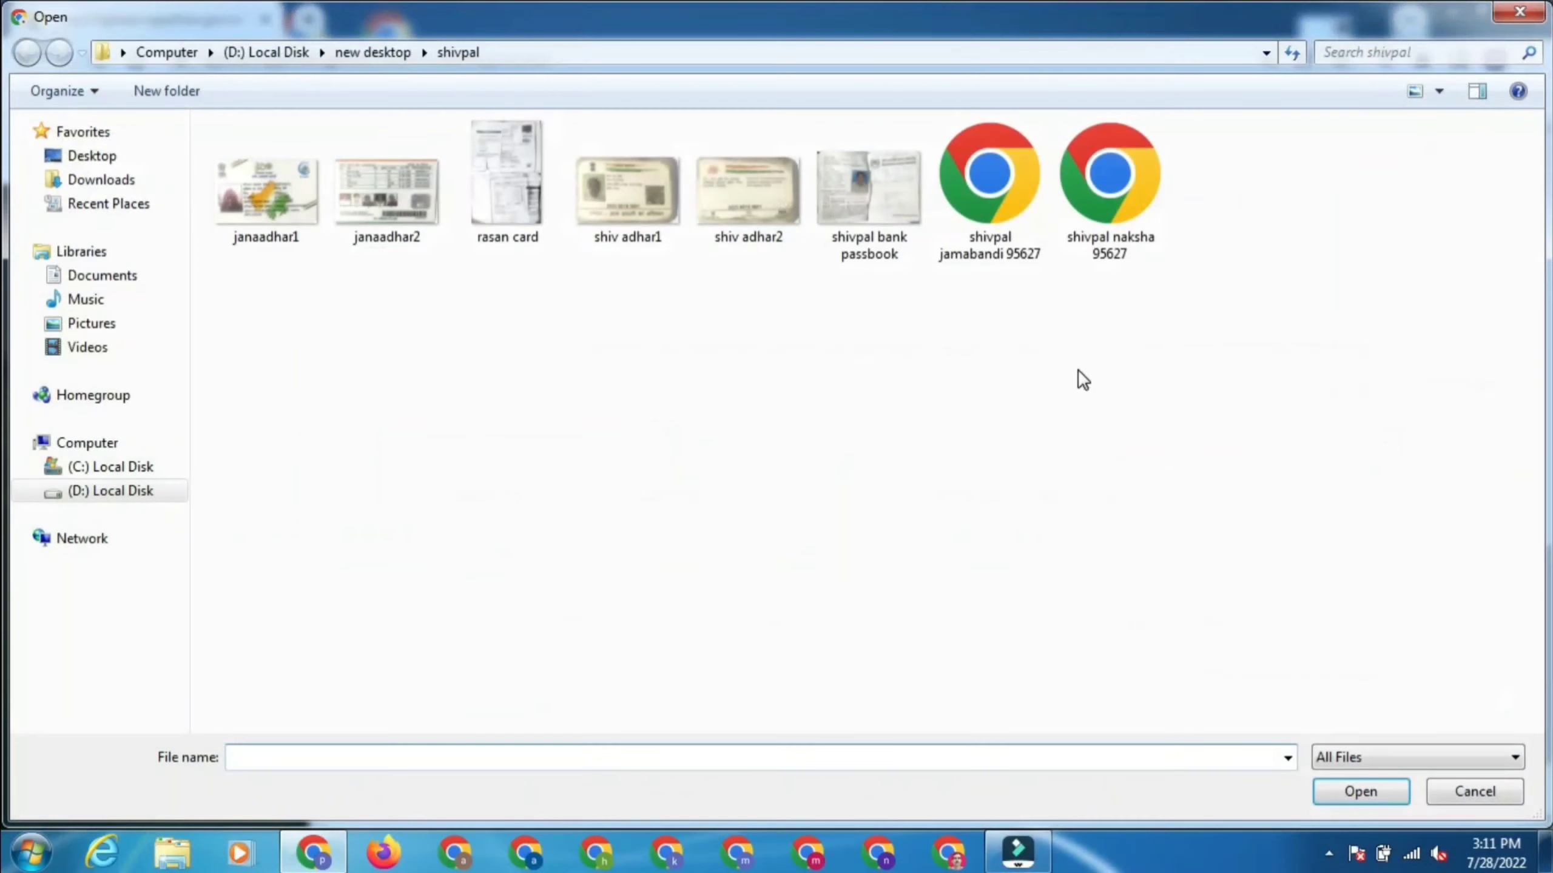
left_click(1130, 172)
double_click(1128, 175)
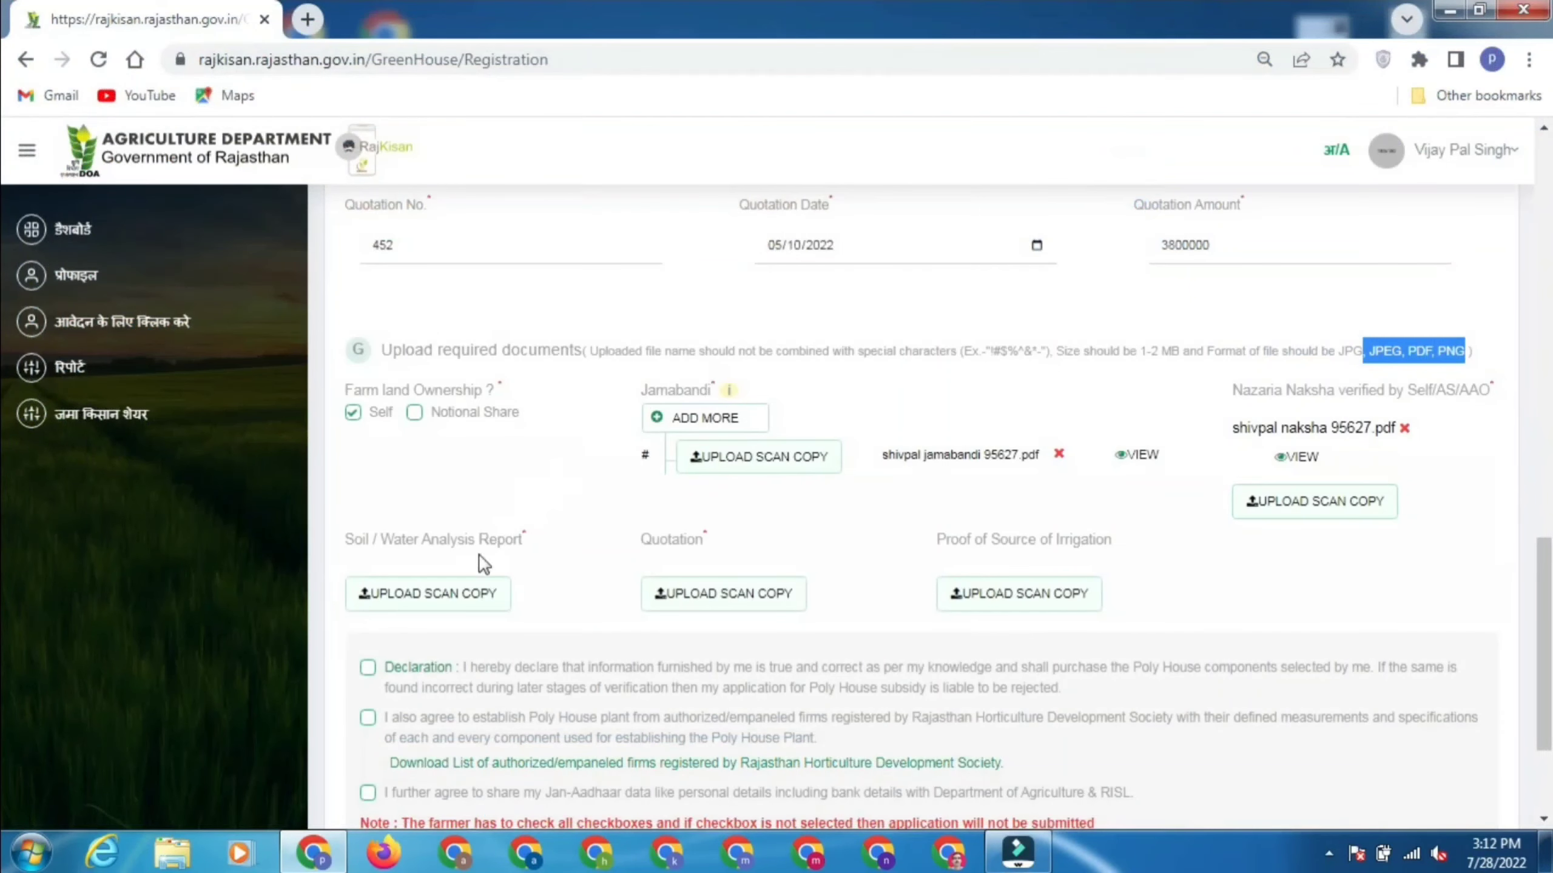
Upload PDFs for the Soil/Water Analysis Report, Quotation and irrigation source proof
left_click(452, 596)
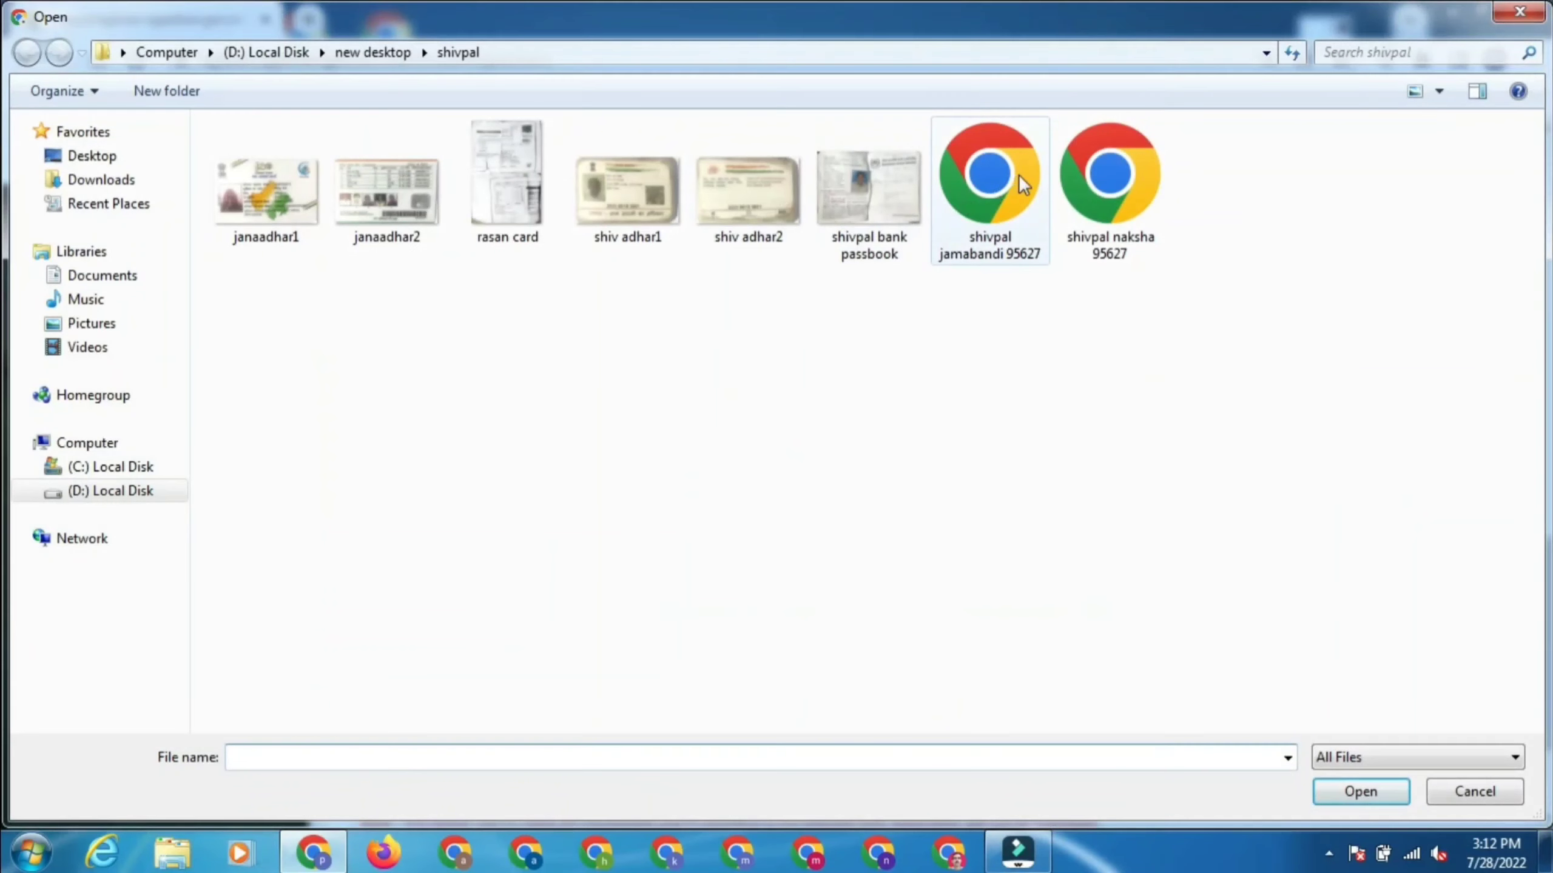
double_click(1021, 177)
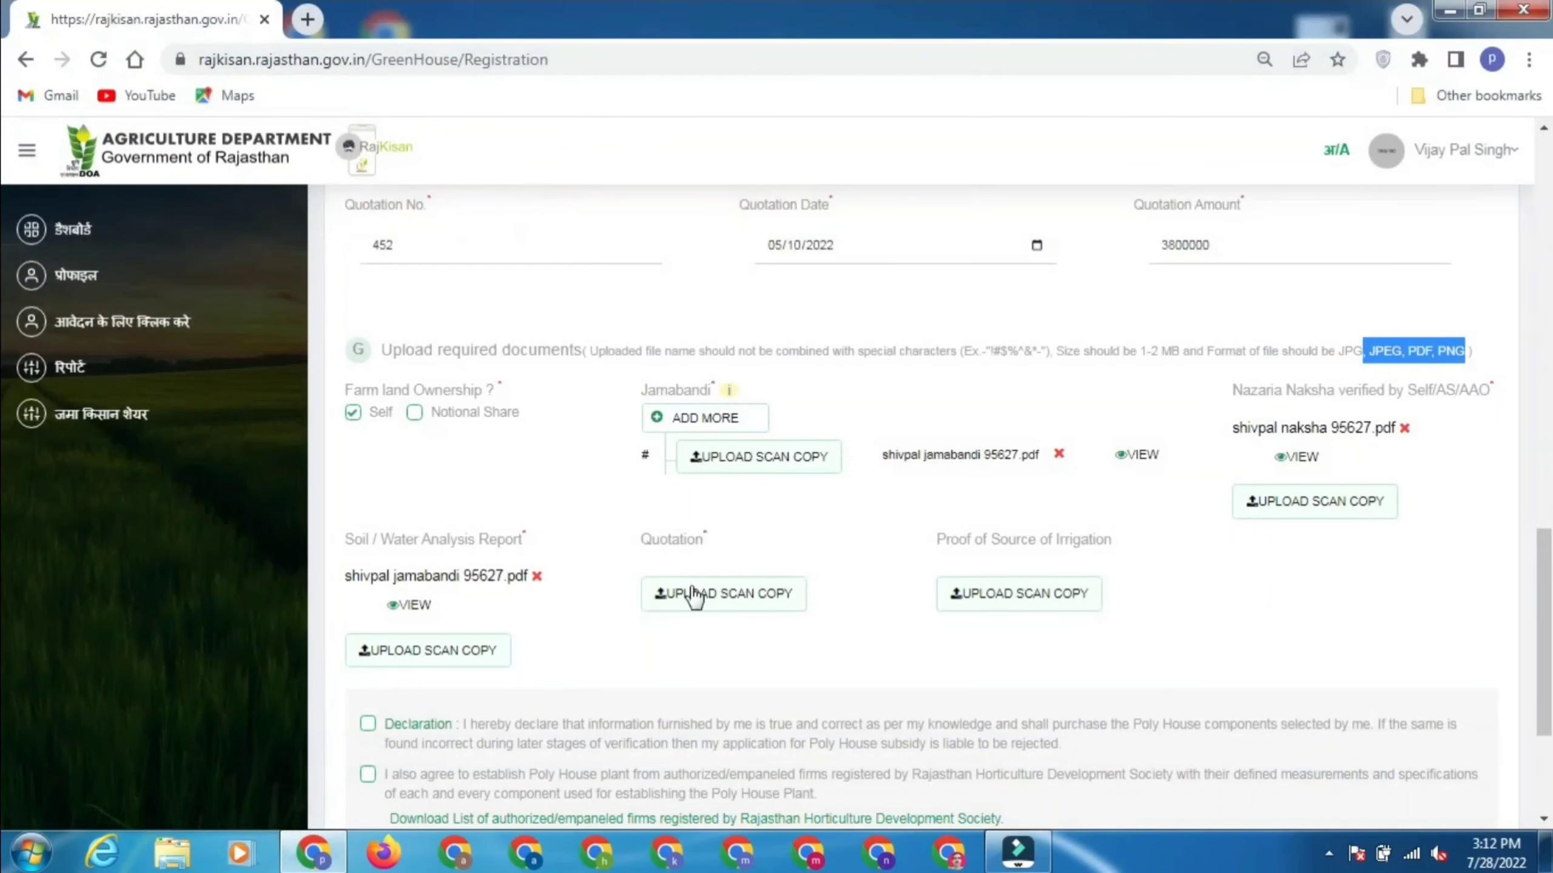
left_click(691, 592)
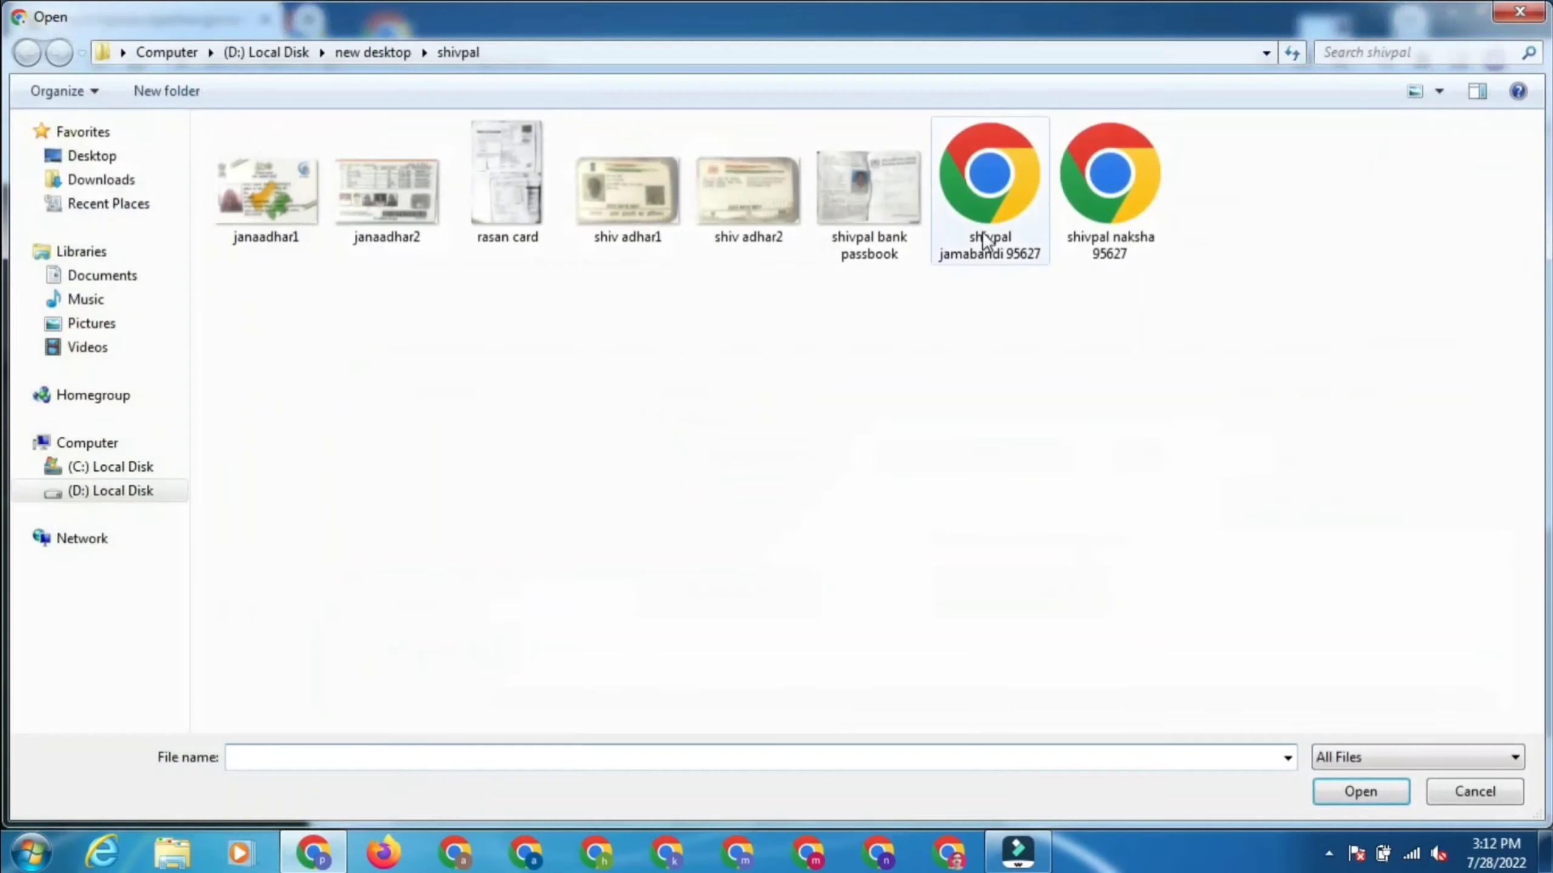
left_click(1095, 195)
double_click(1092, 195)
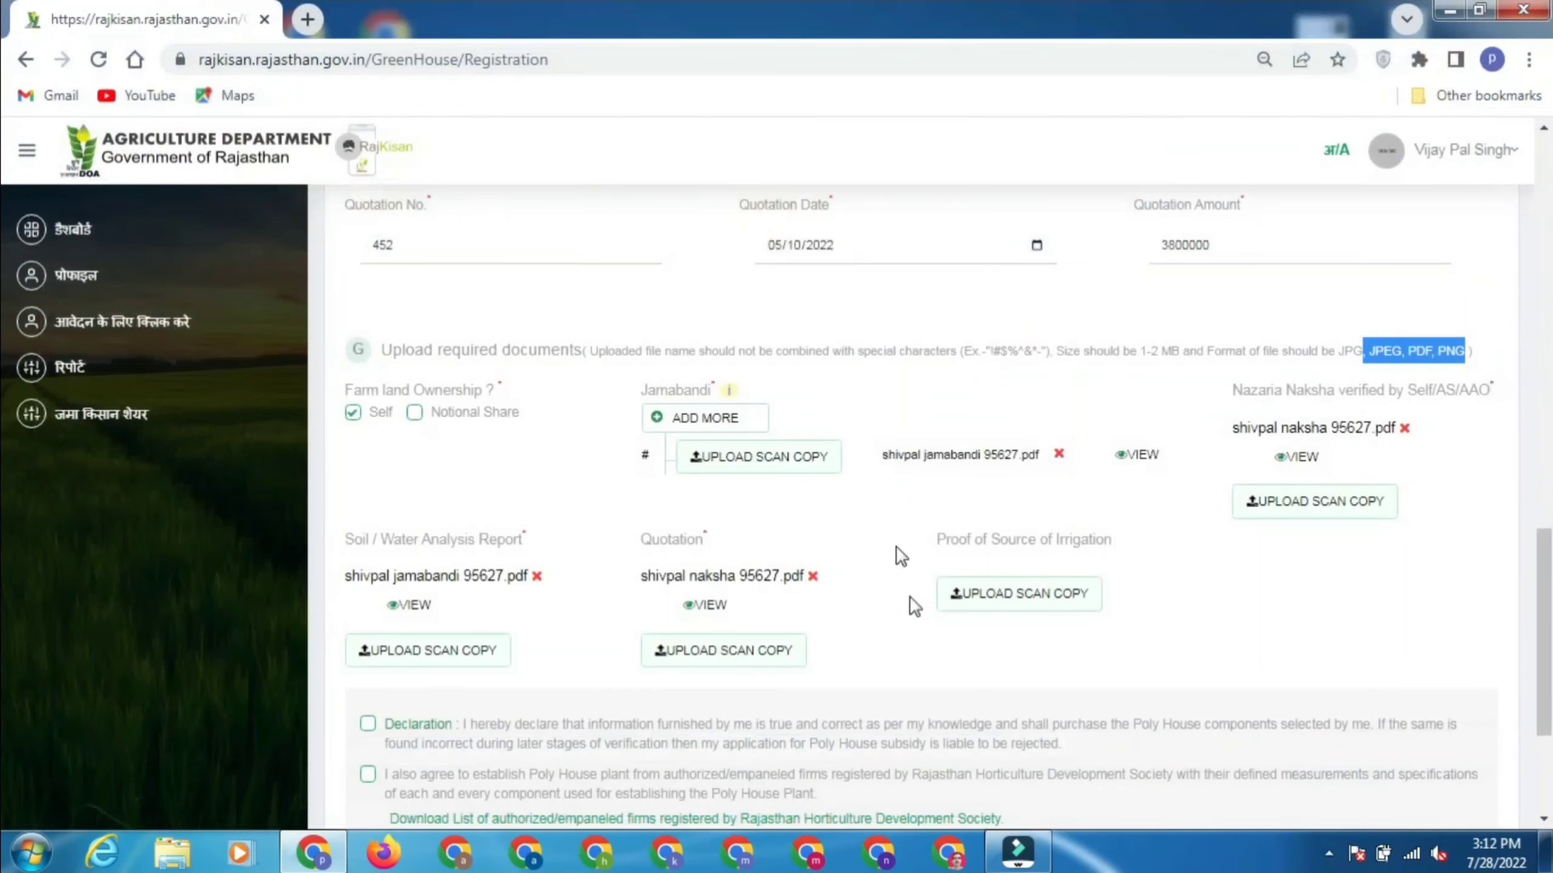
left_click(981, 593)
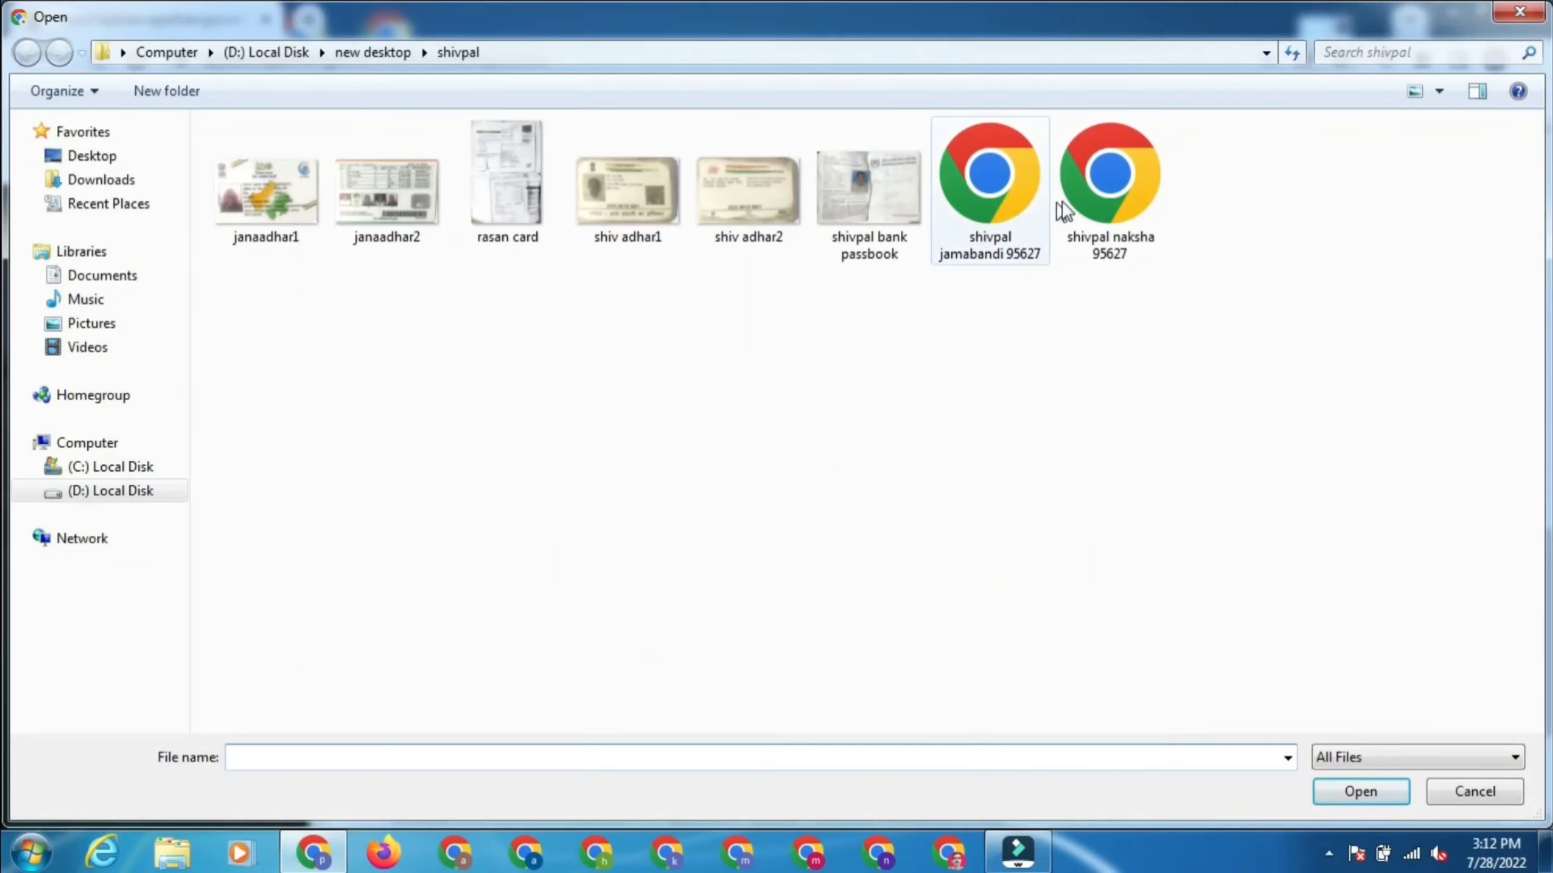
double_click(1007, 206)
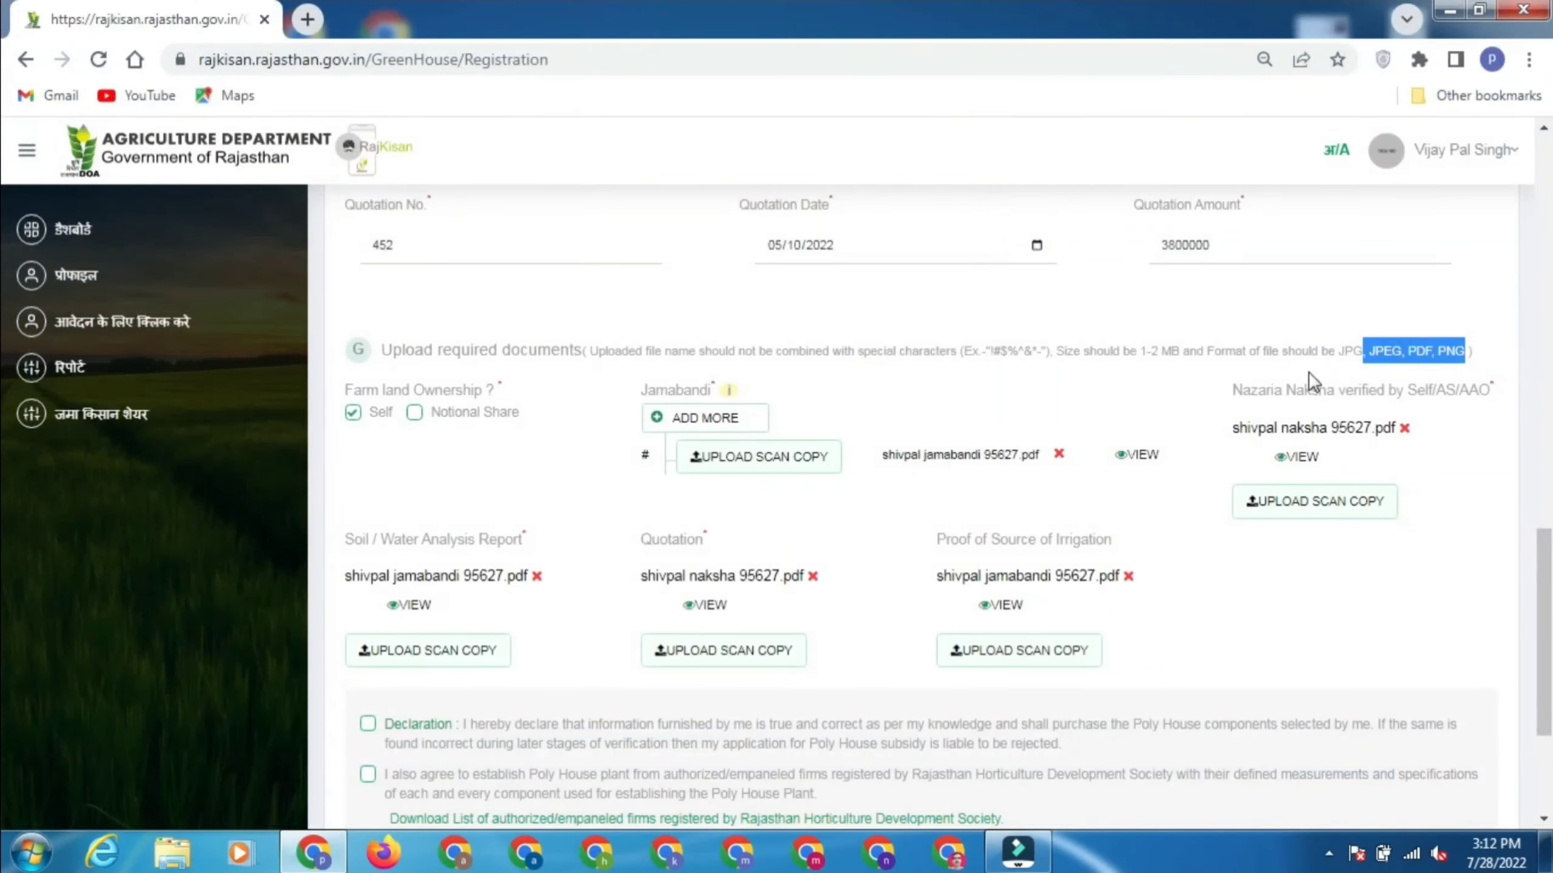
left_click_drag(1543, 575, 1548, 698)
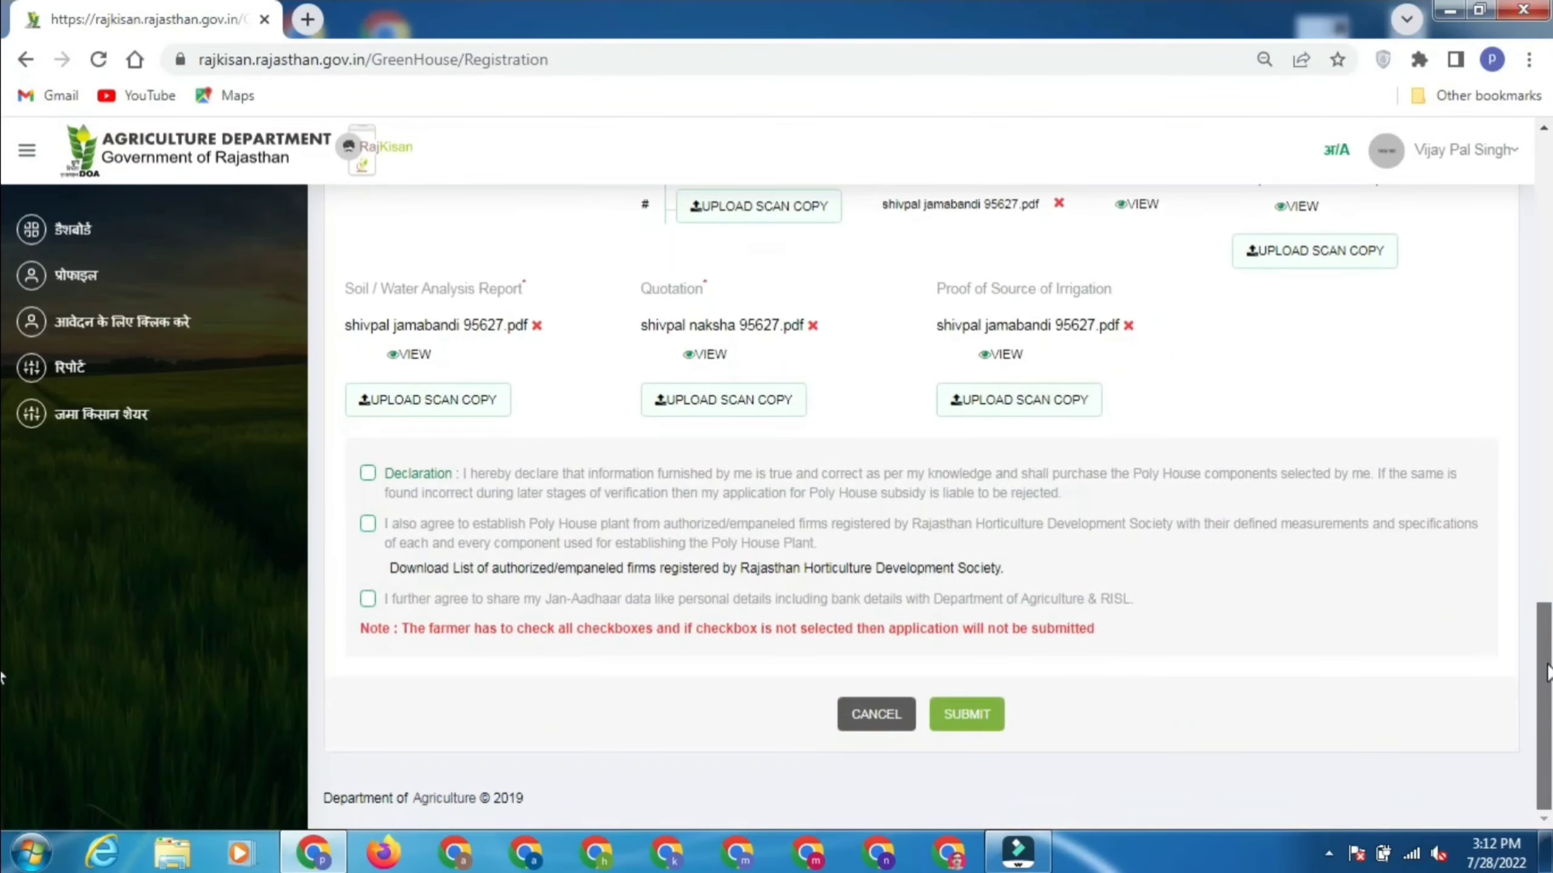
Accept all three declarations and submit the Poly House subsidy application
left_click(368, 475)
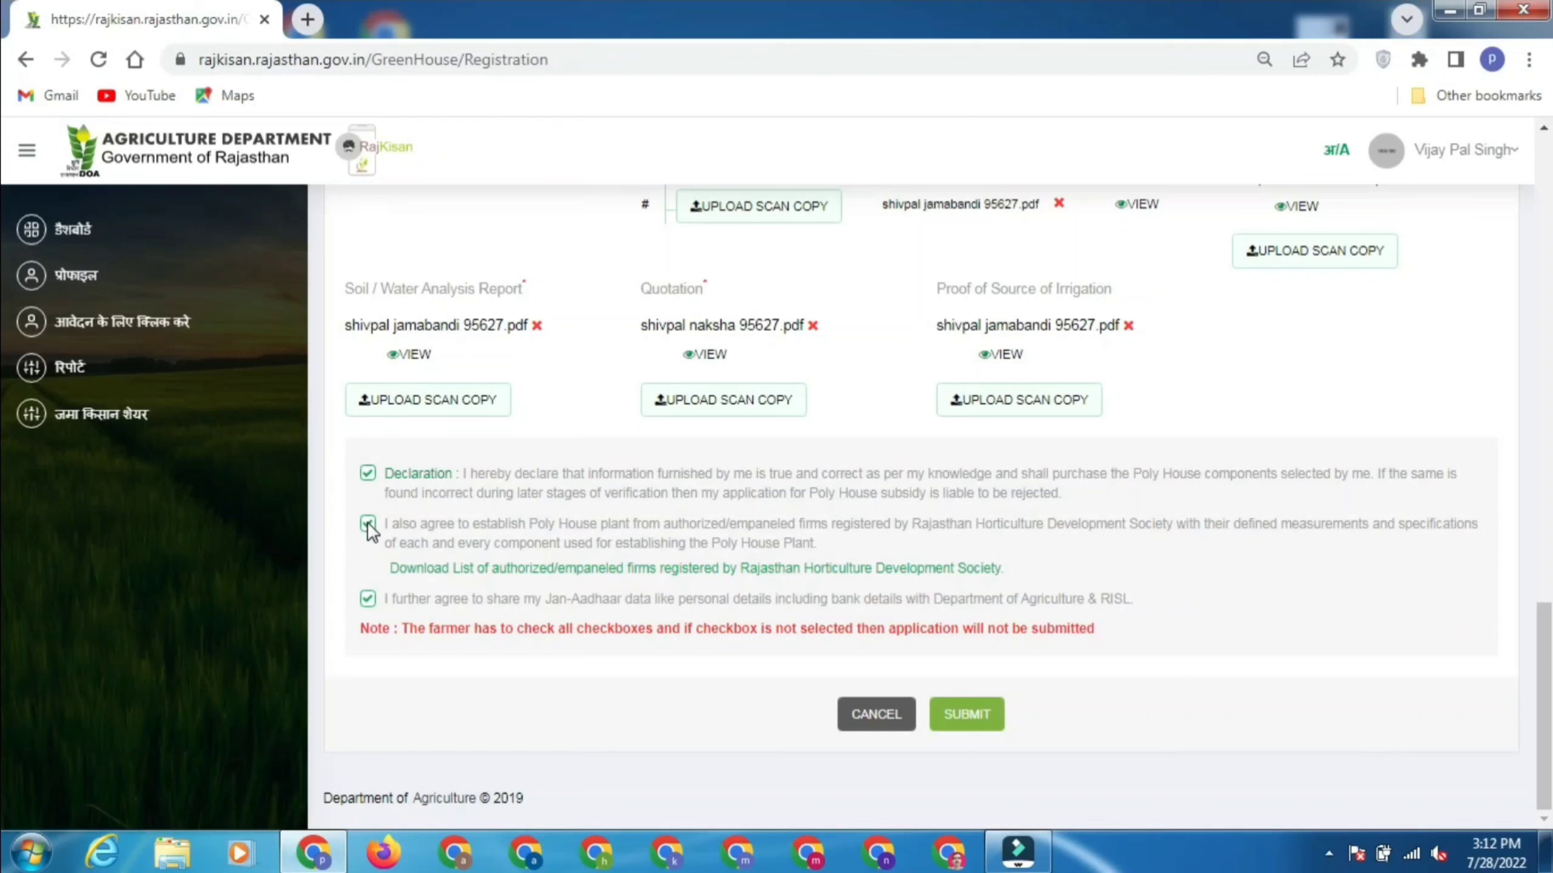
left_click_drag(414, 632, 530, 633)
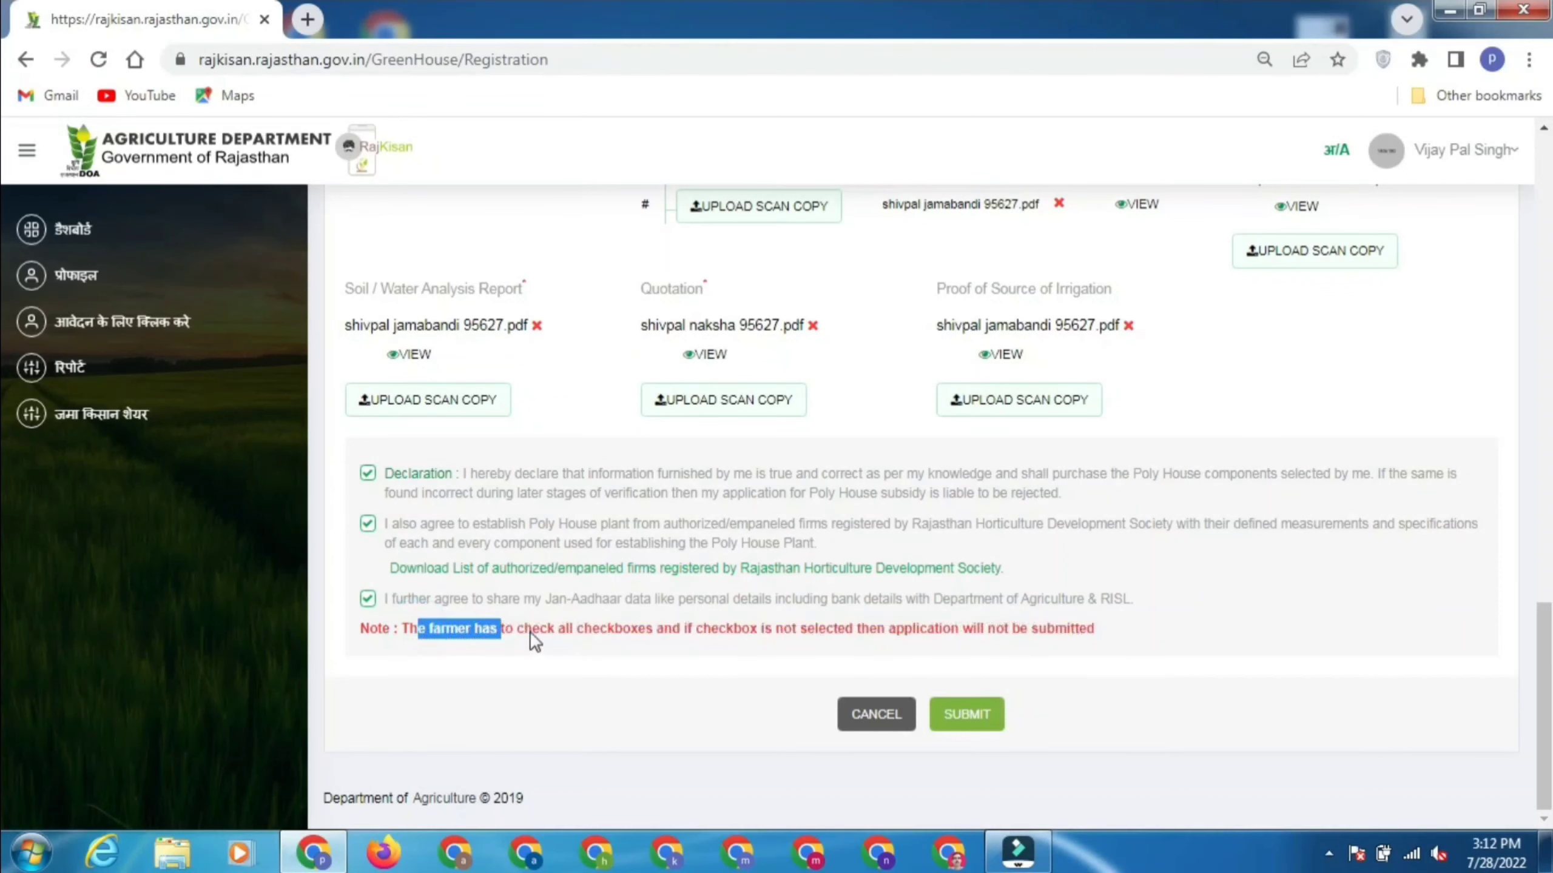
left_click(728, 661)
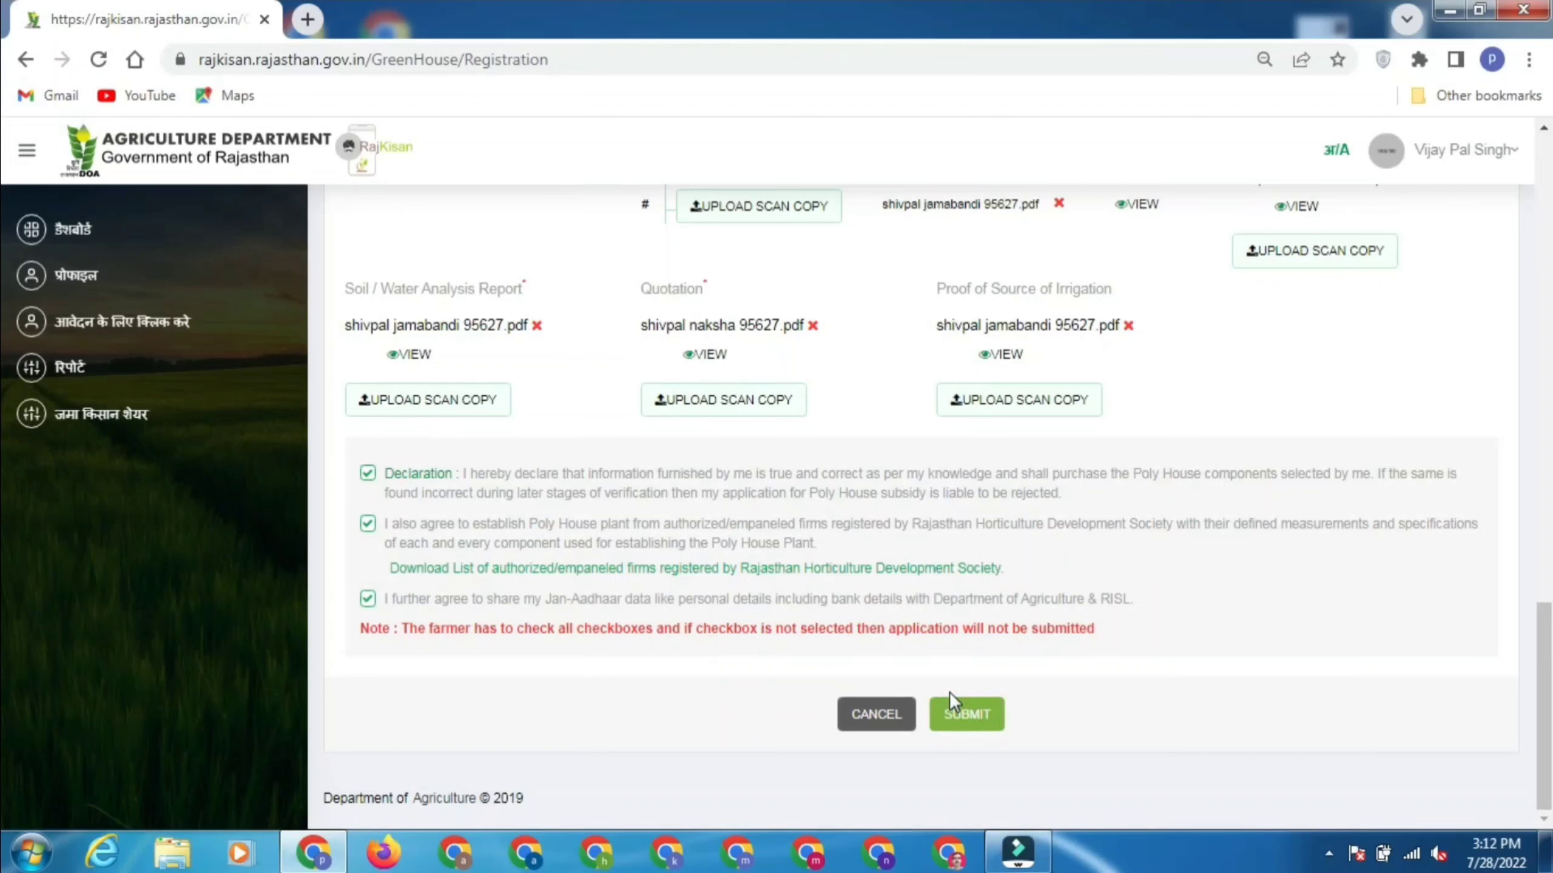
left_click(957, 708)
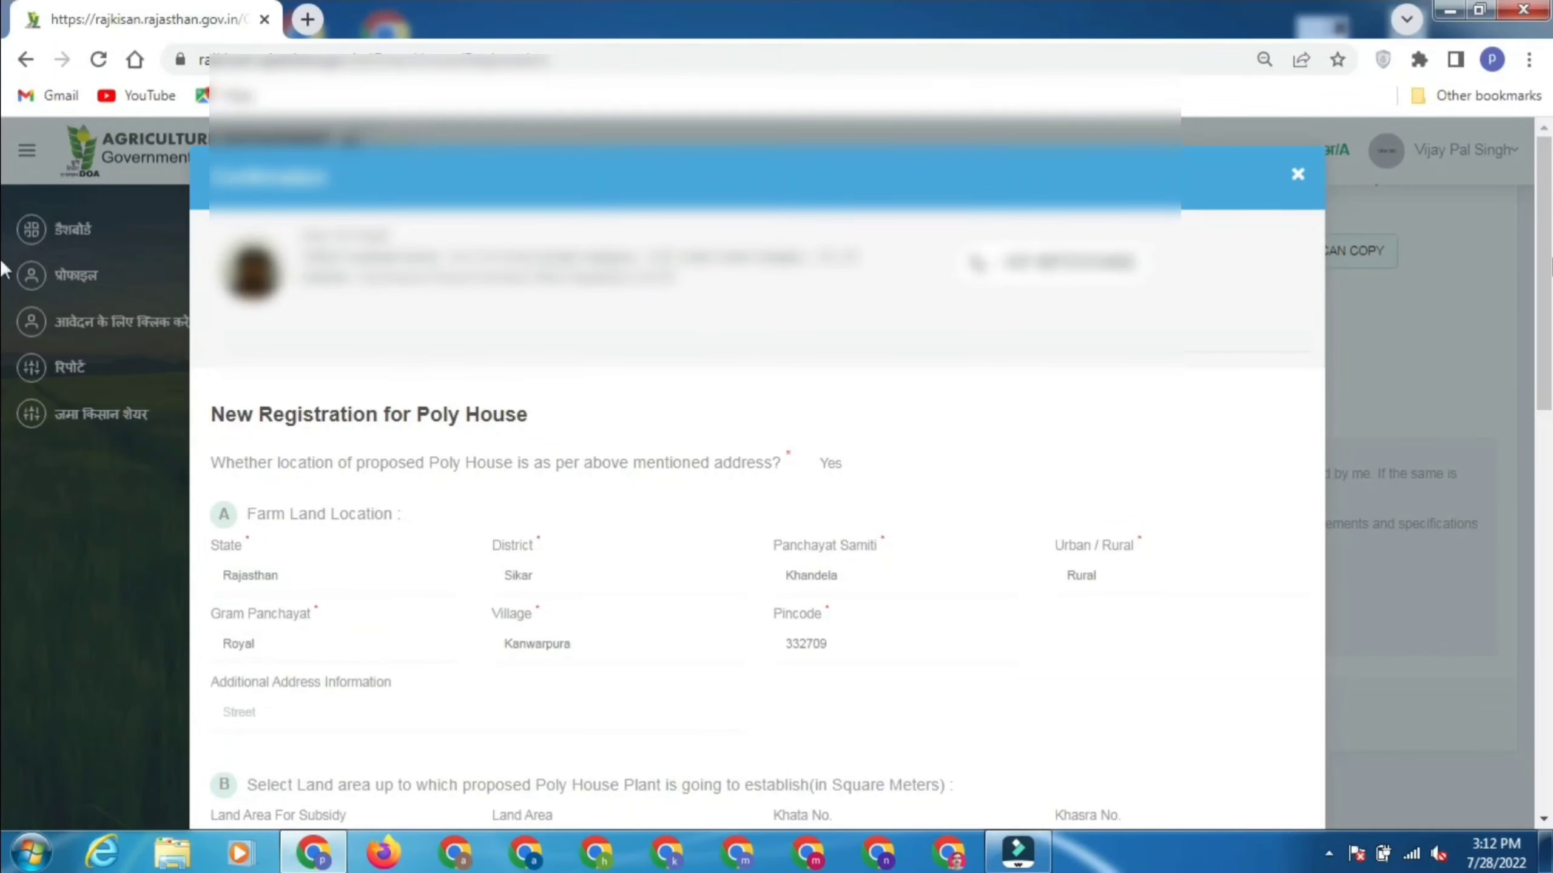
Review the Poly House registration preview and confirm it to get a SUCCESS transaction receipt
left_click_drag(1546, 293, 1536, 684)
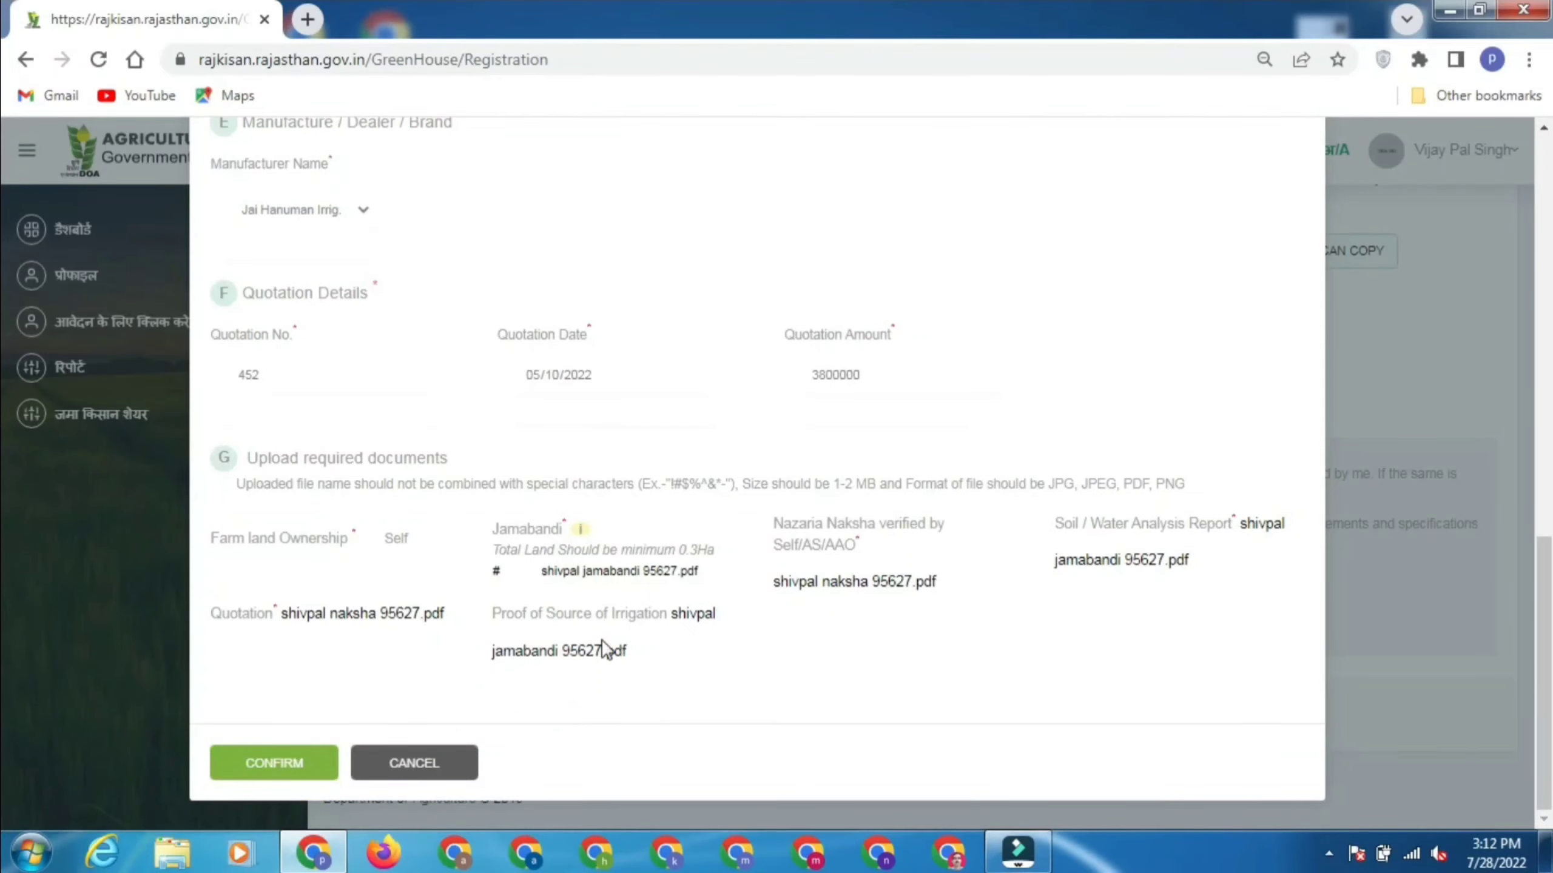
left_click(290, 766)
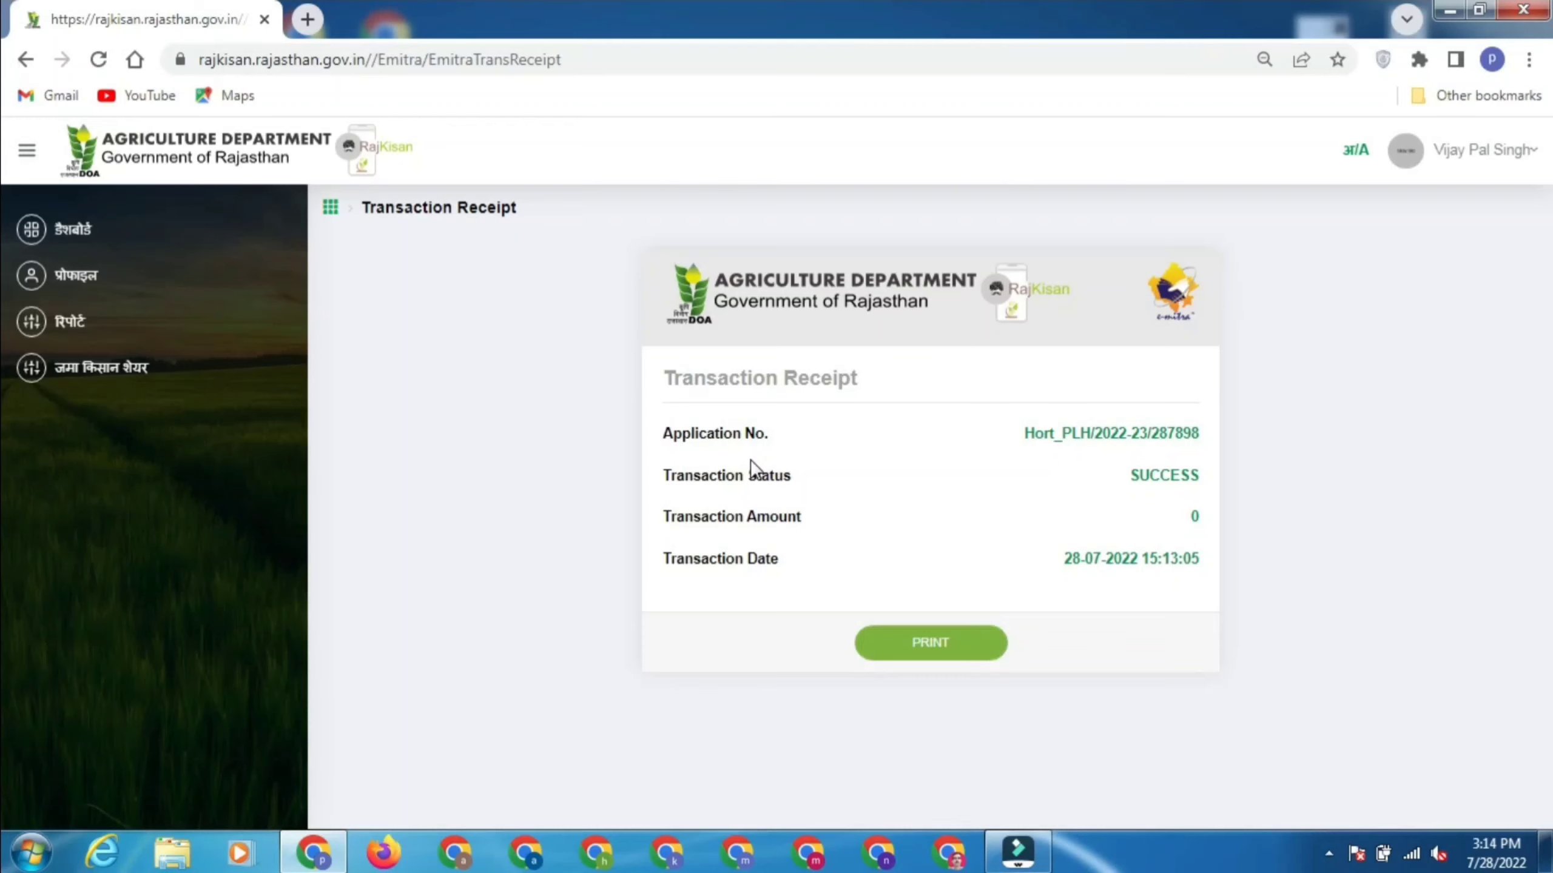
Print the transaction receipt to a PDF named download in Downloads, then close the print window
left_click(966, 652)
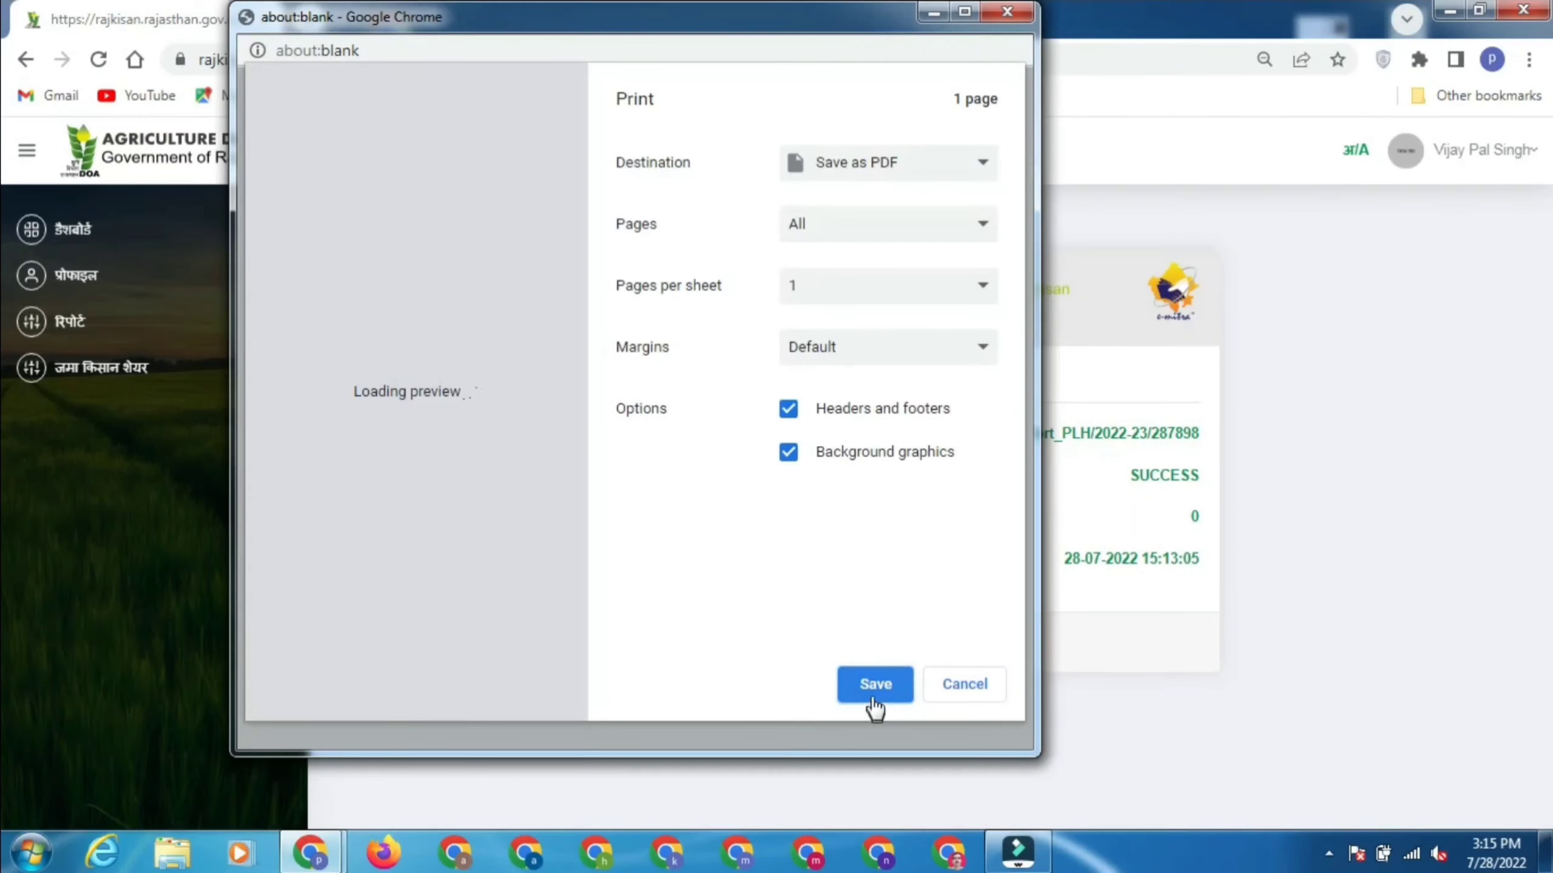
left_click(876, 685)
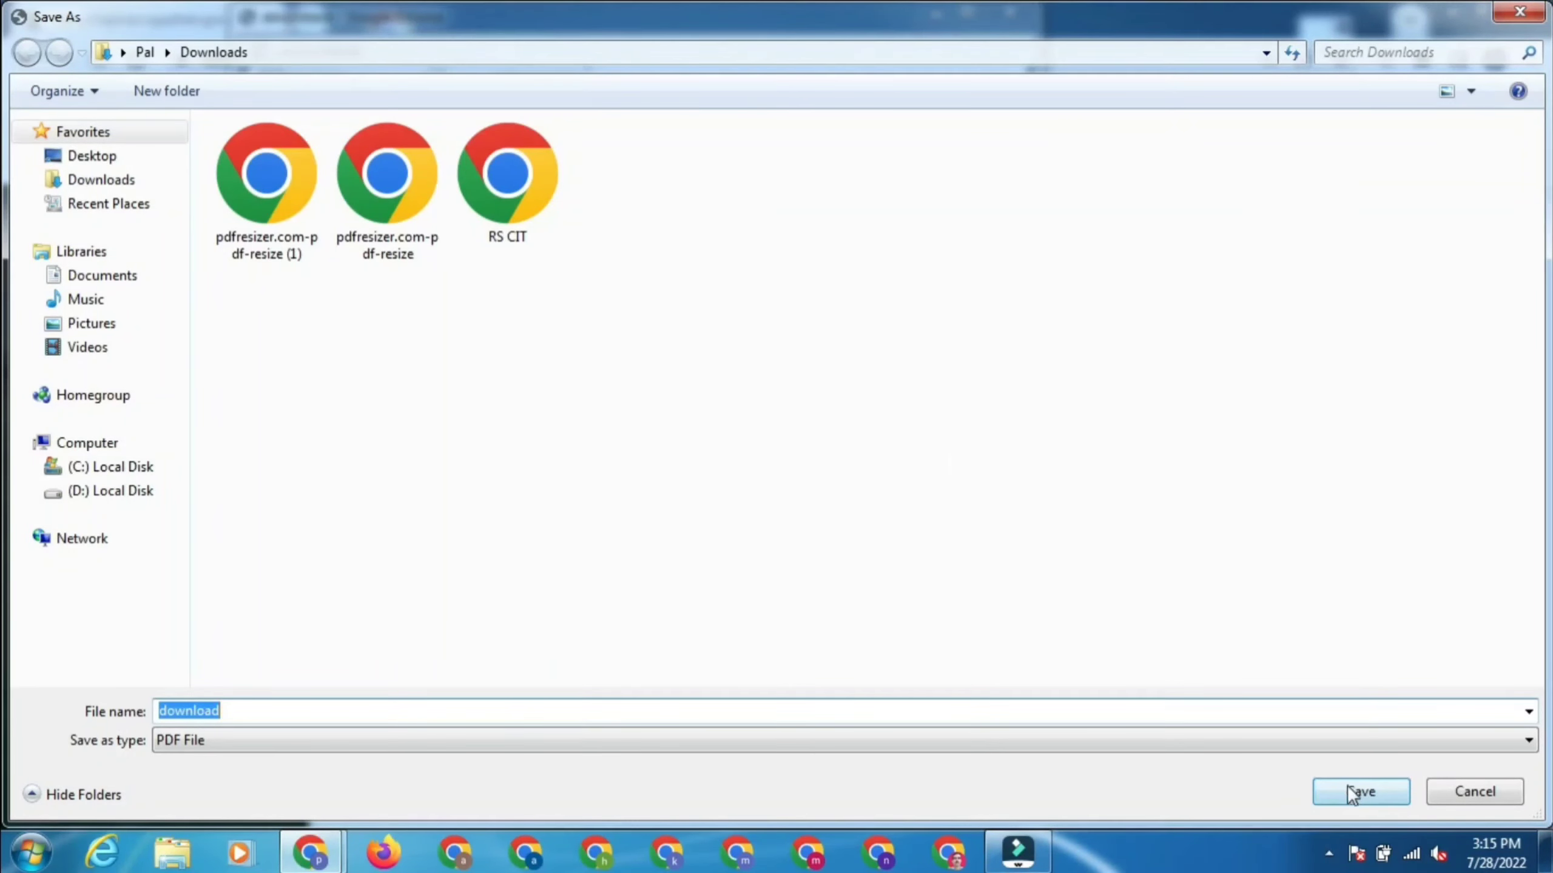
left_click(1358, 793)
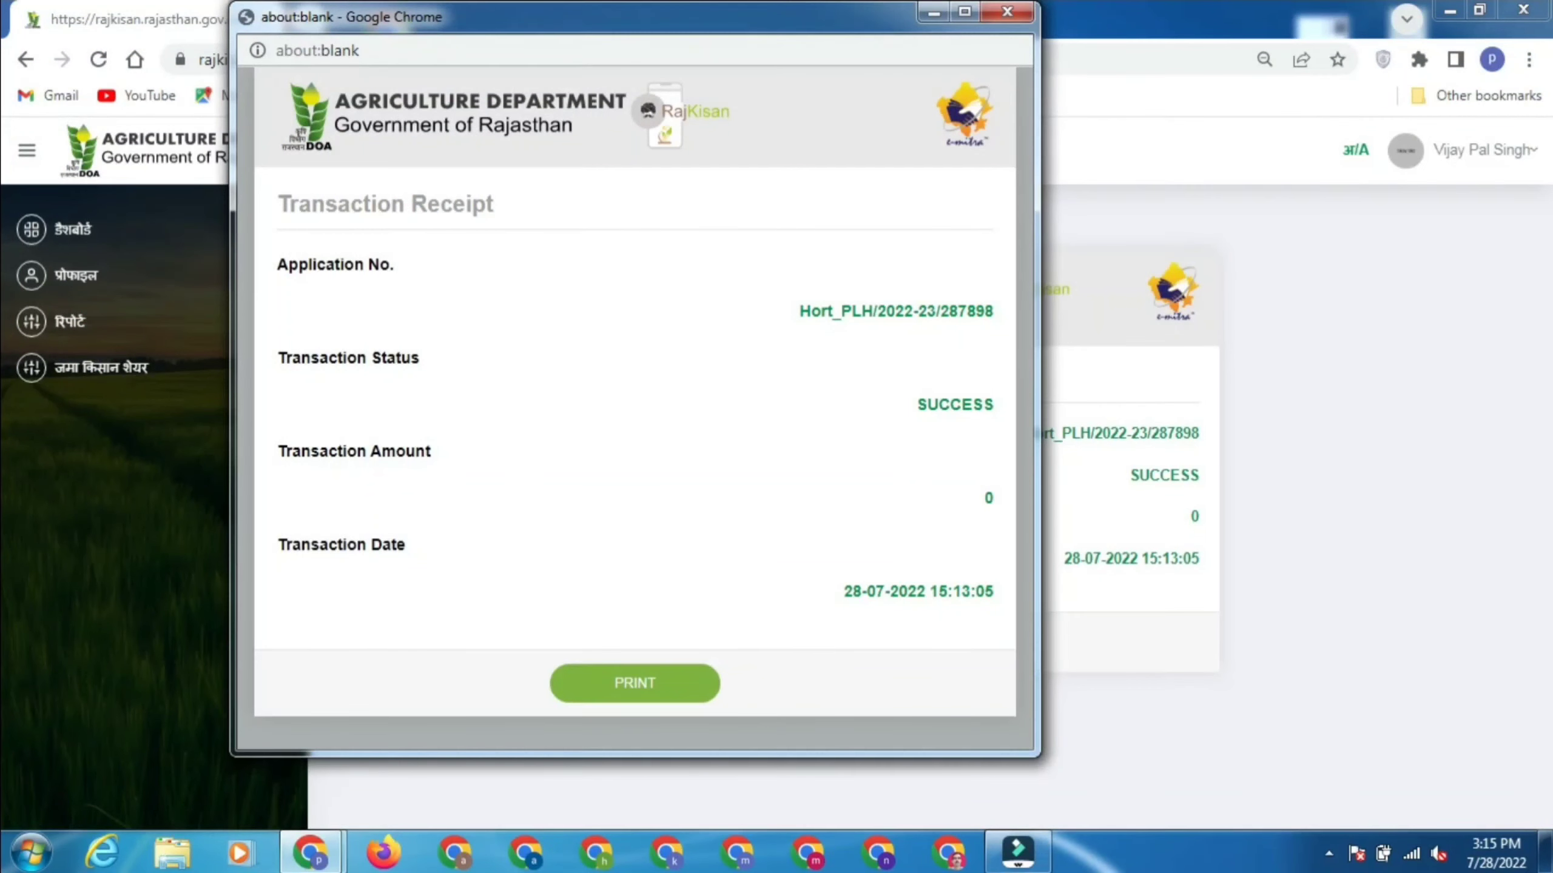
left_click(1003, 13)
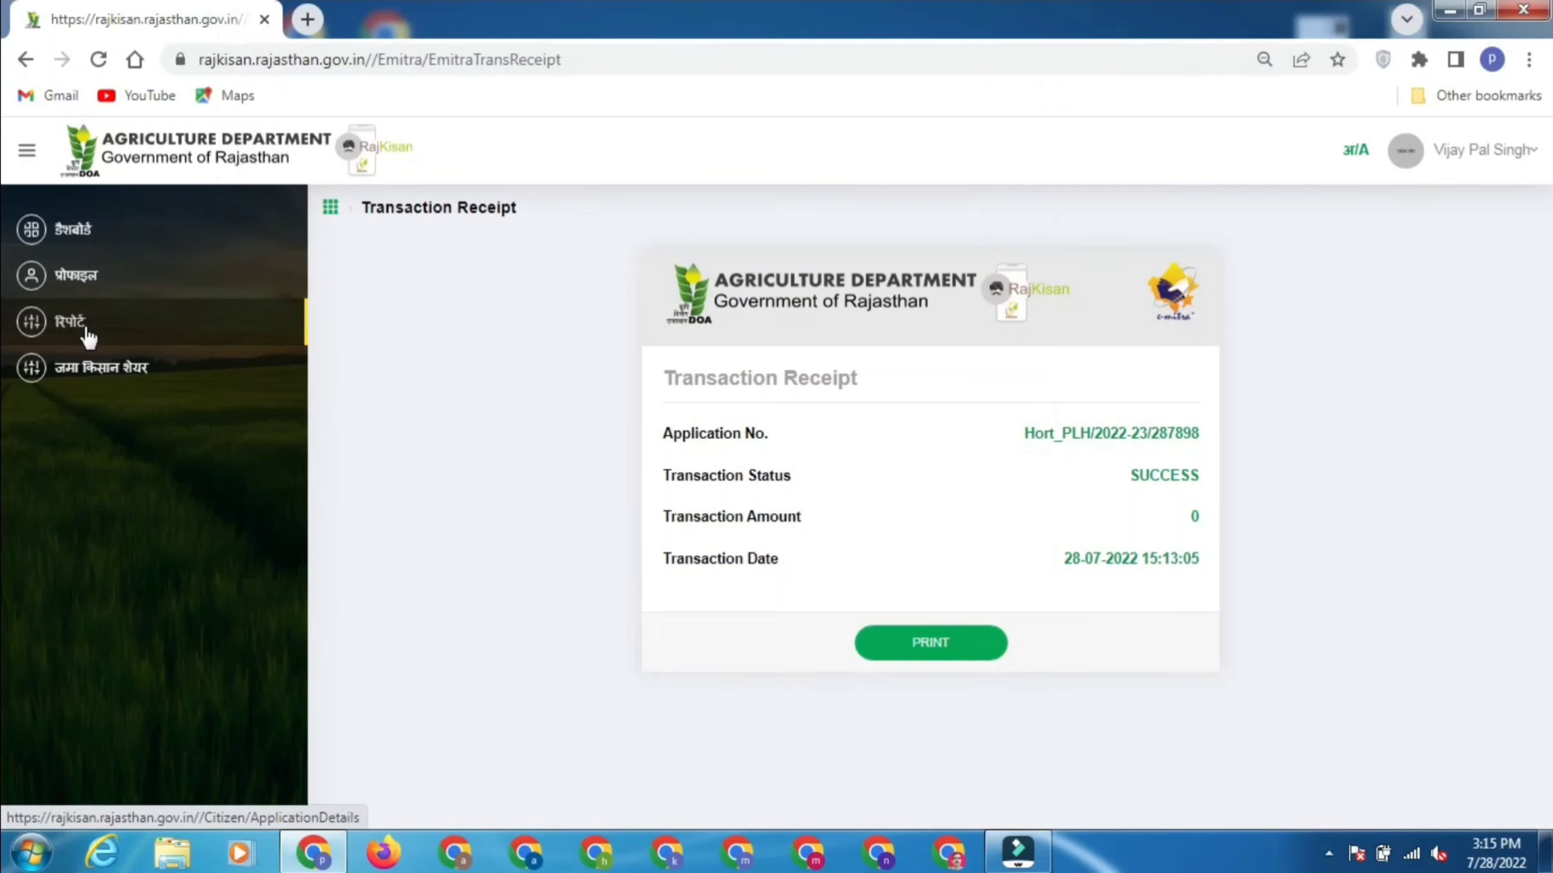
Check the 28/07/2022 Poly House registration (Pending for Document Scrutiny) in the Registration report and view its details
left_click(89, 339)
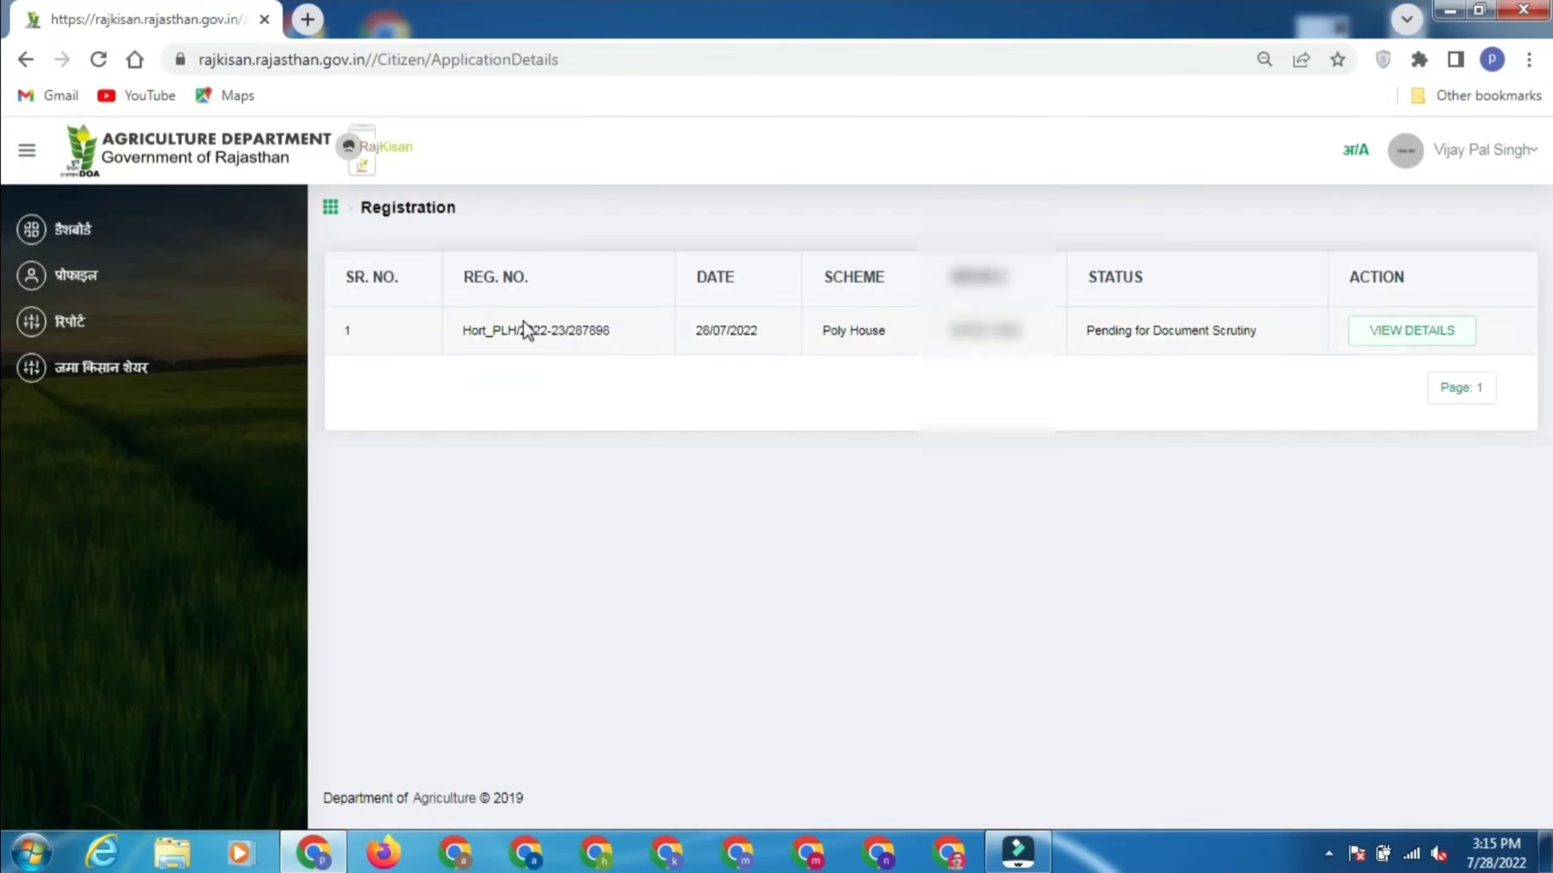
left_click_drag(519, 331, 610, 352)
left_click_drag(818, 331, 895, 338)
left_click_drag(1118, 330, 1161, 331)
left_click(1373, 339)
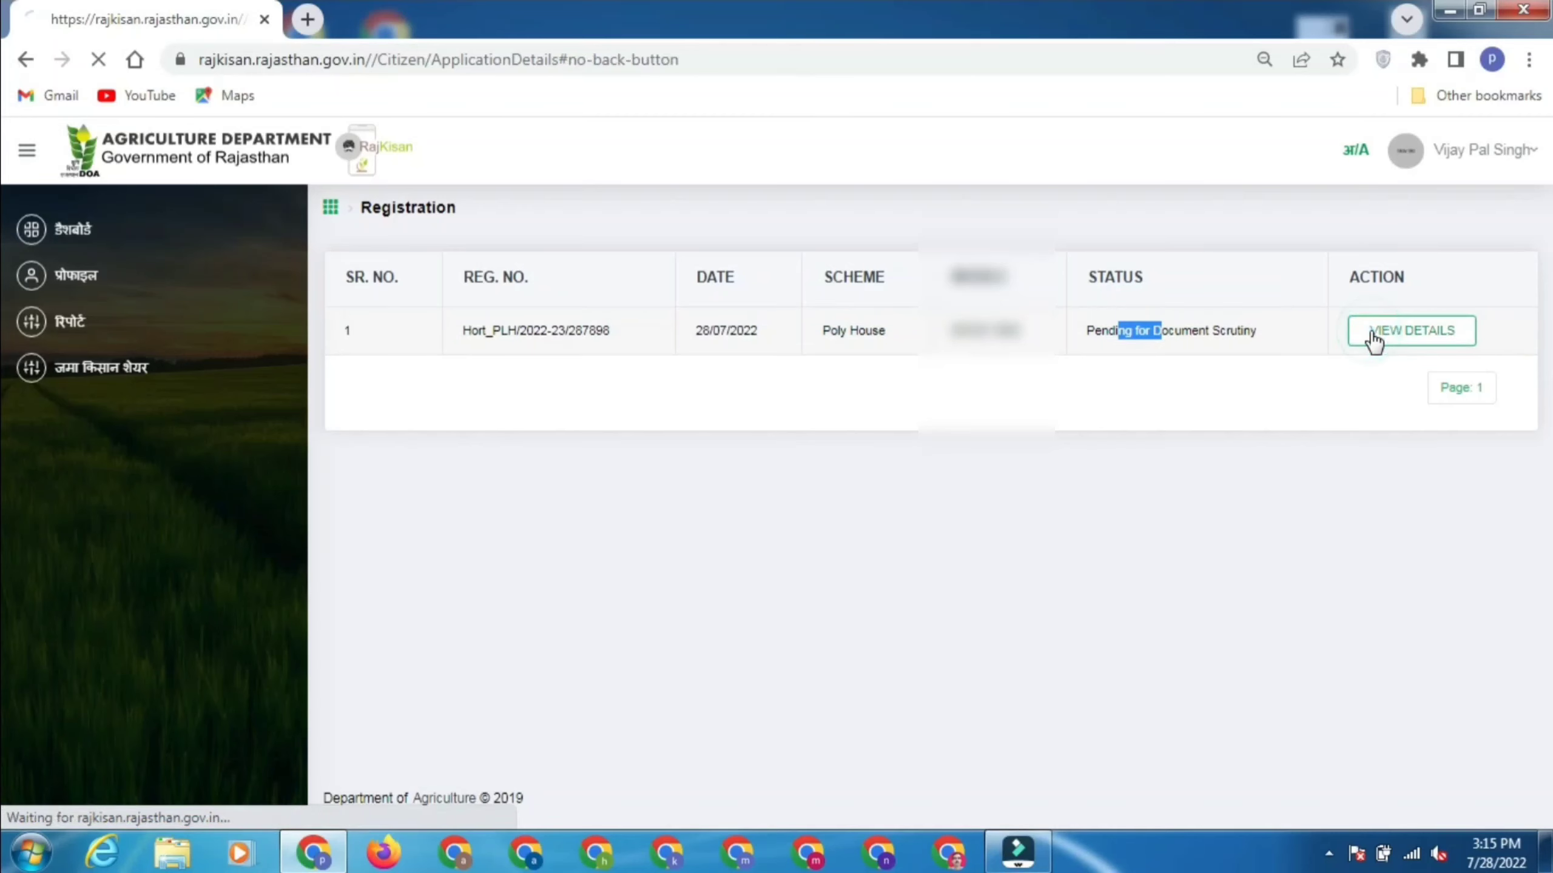